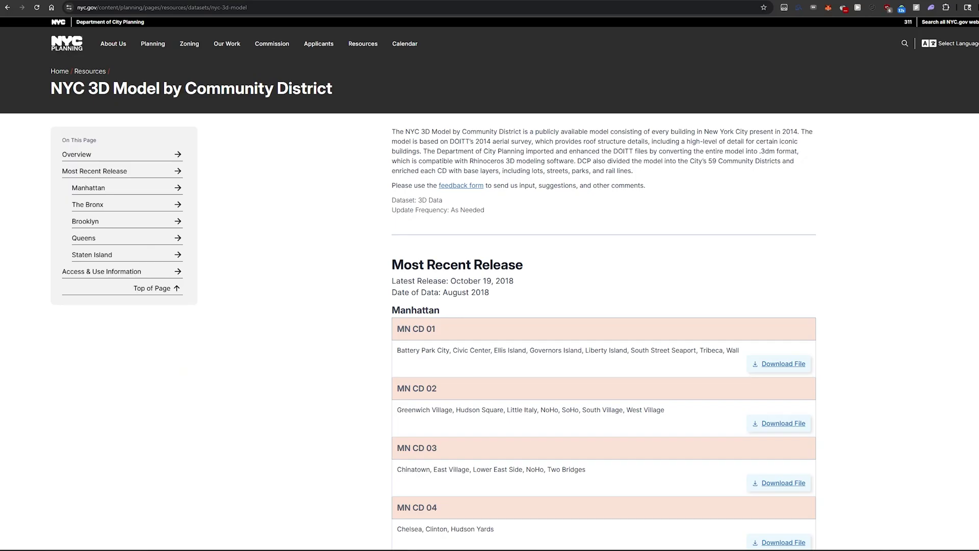
scroll(490, 286, "down", 5)
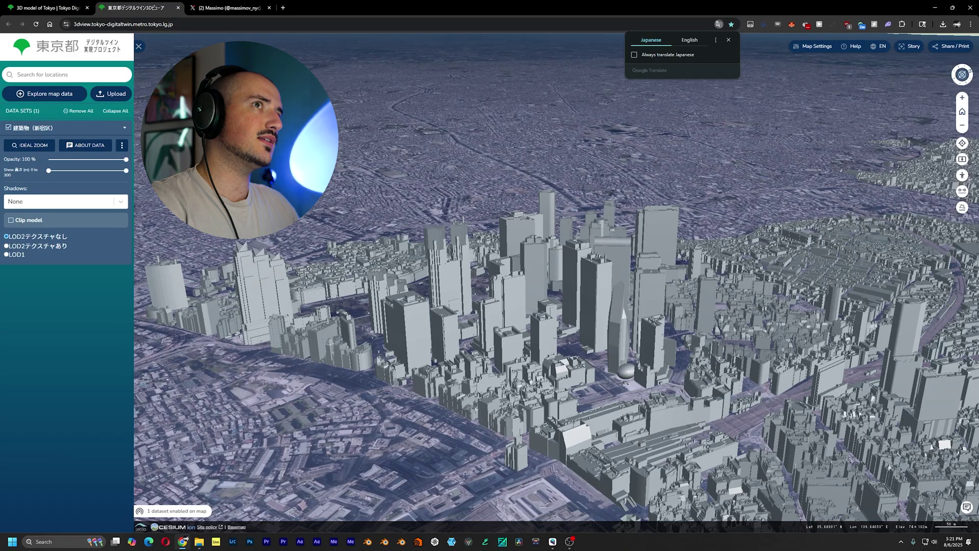
On the X profile, play the reposted Tokyo point cloud video and look through the other reposted 3D work.
left_click(243, 14)
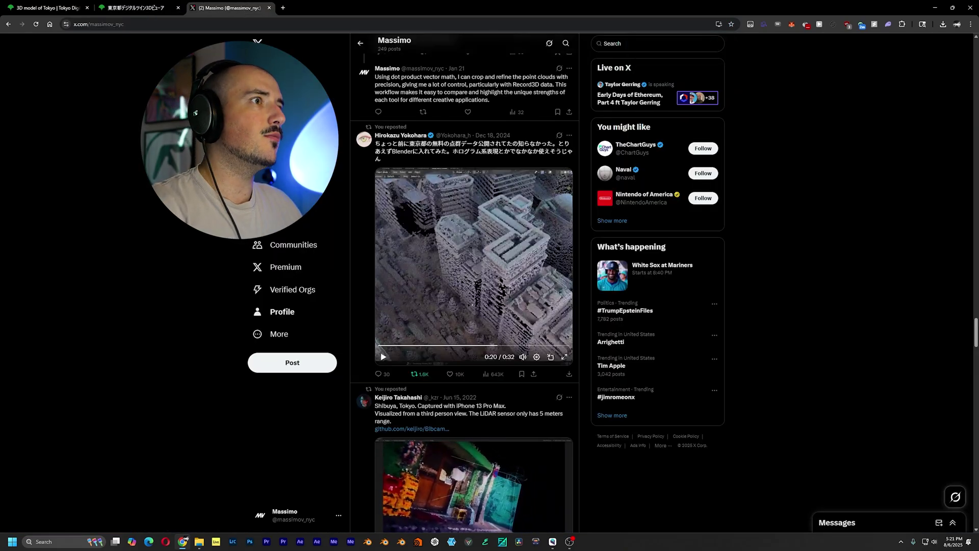
left_click(385, 356)
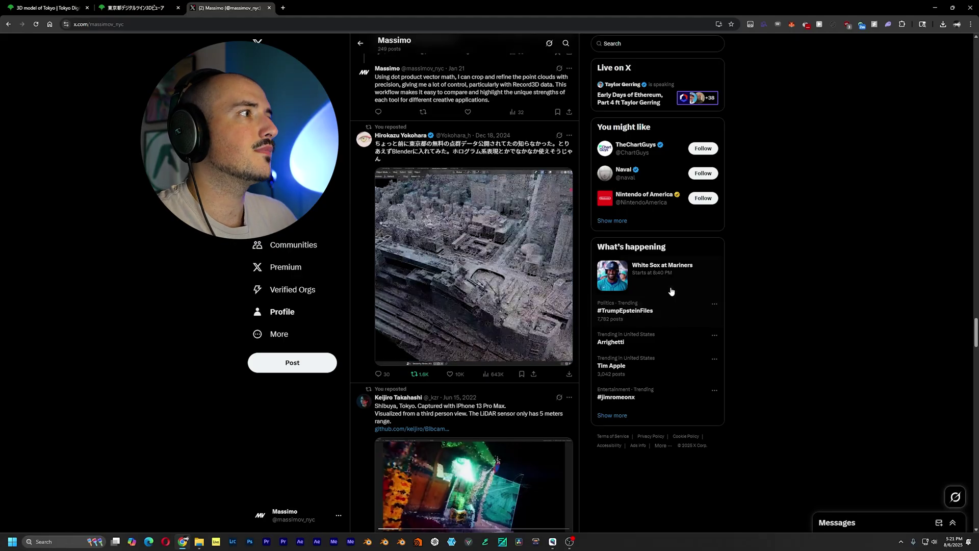
scroll(803, 328, "up", 2)
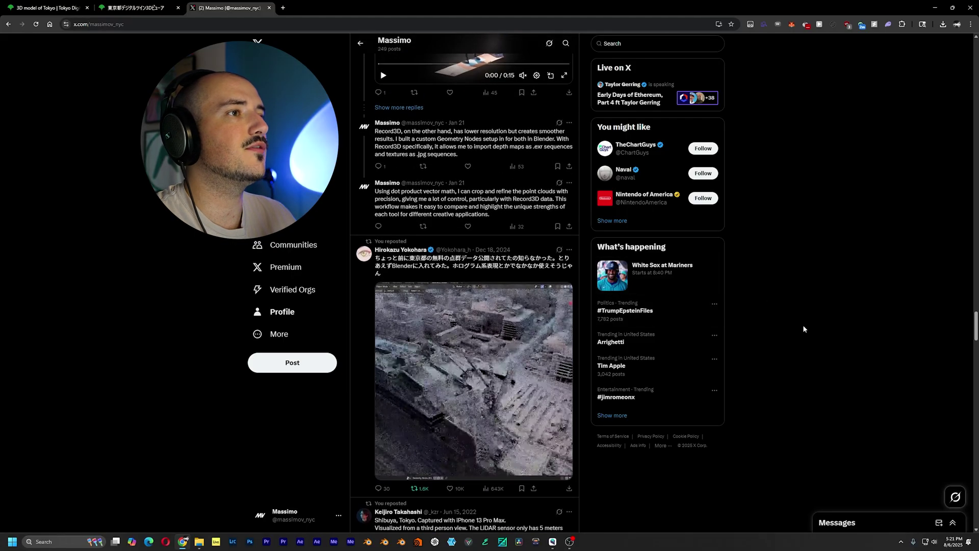
scroll(803, 329, "down", 4)
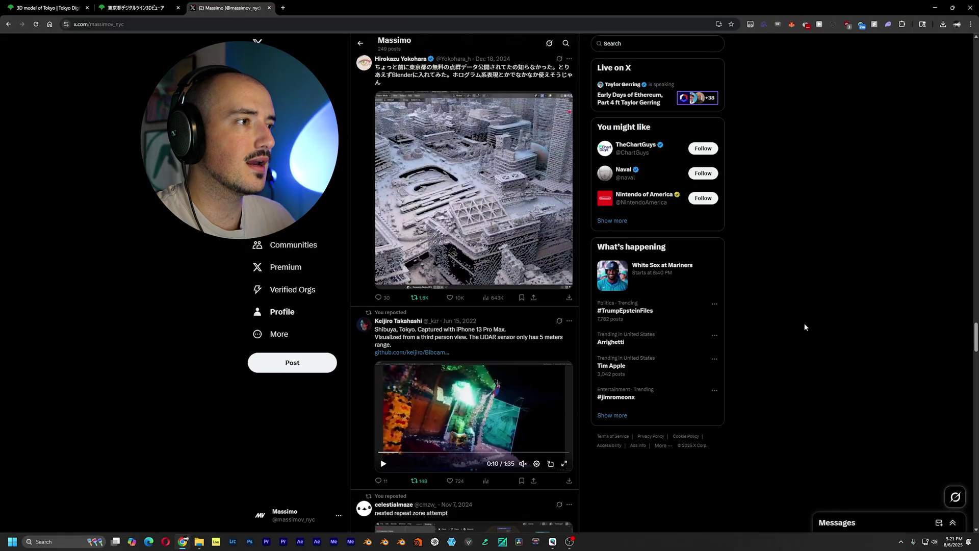
scroll(805, 327, "down", 3)
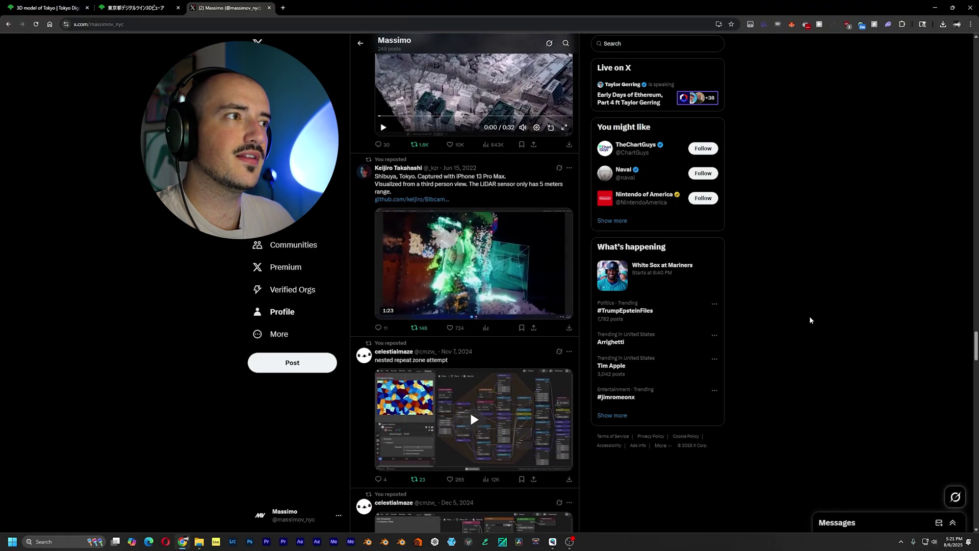
scroll(809, 319, "down", 2)
scroll(466, 351, "down", 12)
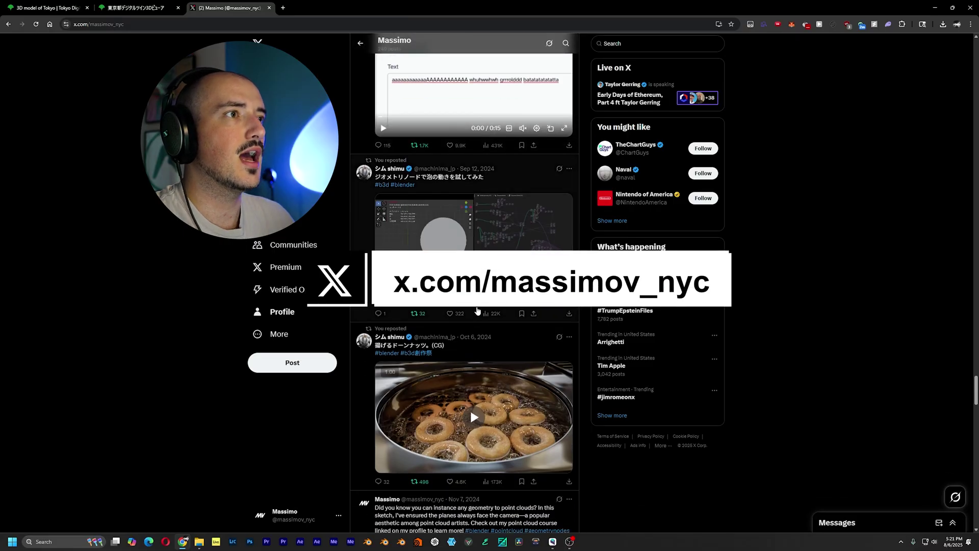
scroll(421, 368, "down", 2)
scroll(419, 367, "down", 3)
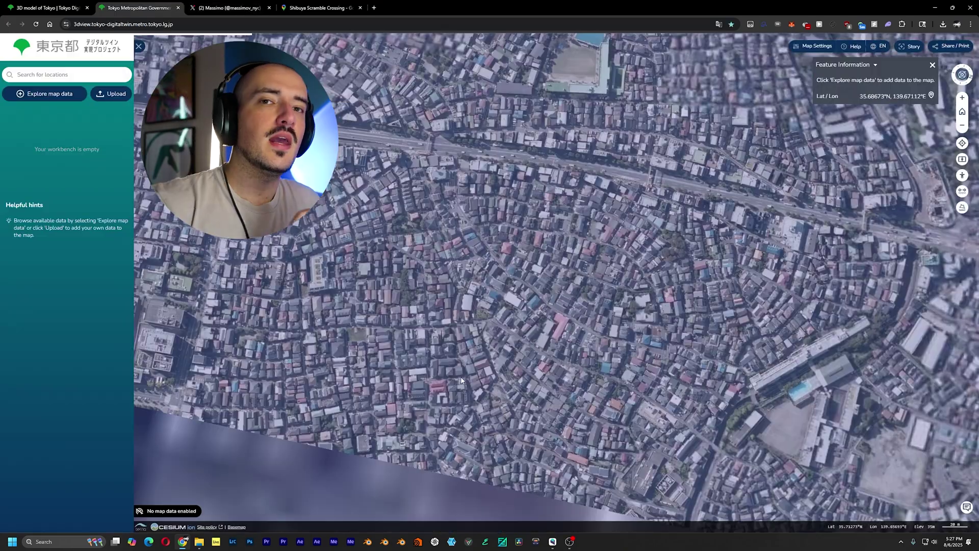
Open the Tokyo viewer's data catalogue in English and browse its Tokyo, Shizuoka Prefecture and Ishikawa Prefecture sections.
left_click(81, 97)
left_click(719, 24)
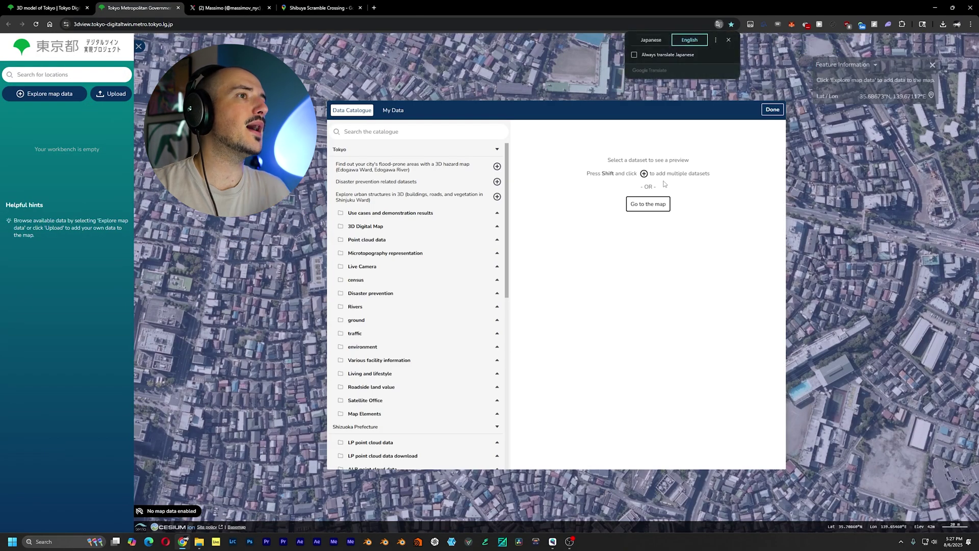
left_click(365, 226)
left_click(359, 150)
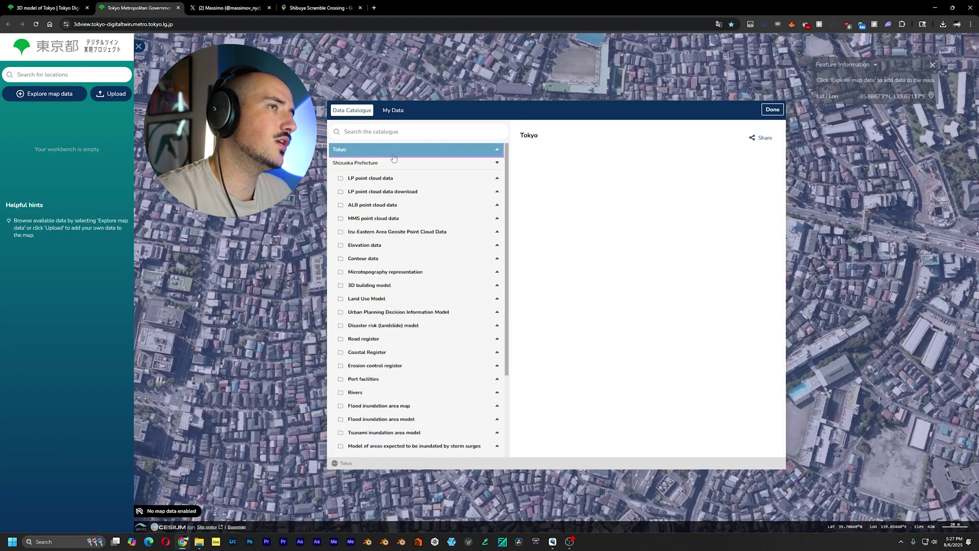
left_click(375, 164)
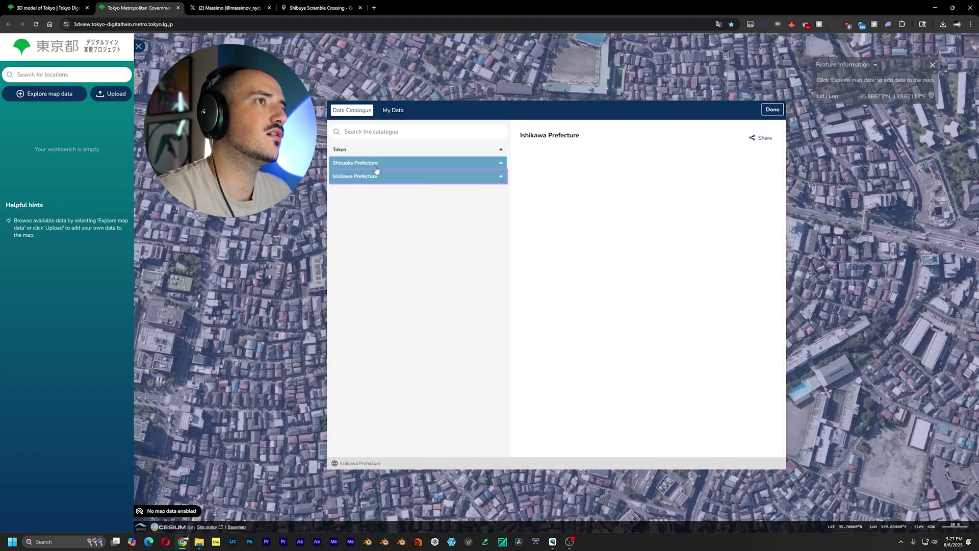
left_click(357, 149)
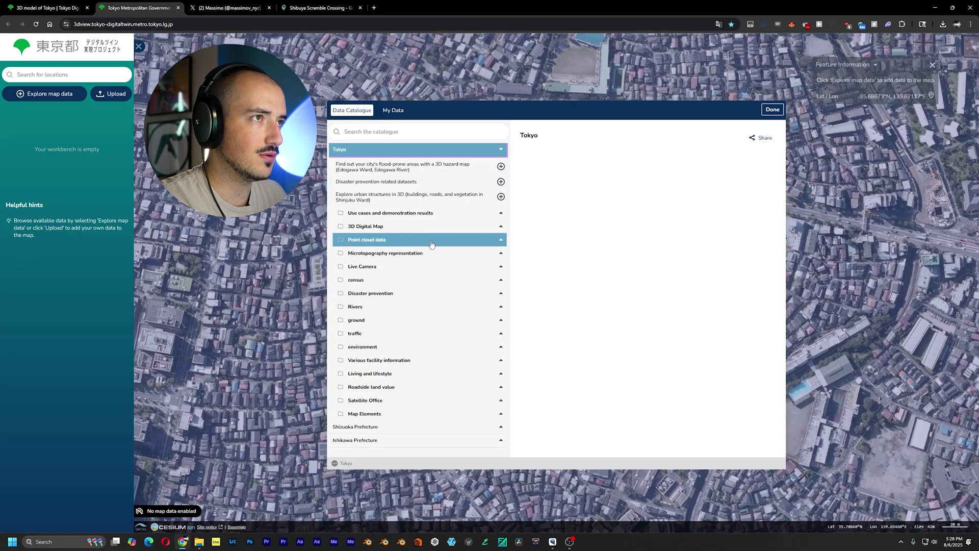
Add the Architectural model (Shibuya Ward) dataset from Tokyo's 3D Digital Map folder to the map.
left_click(388, 230)
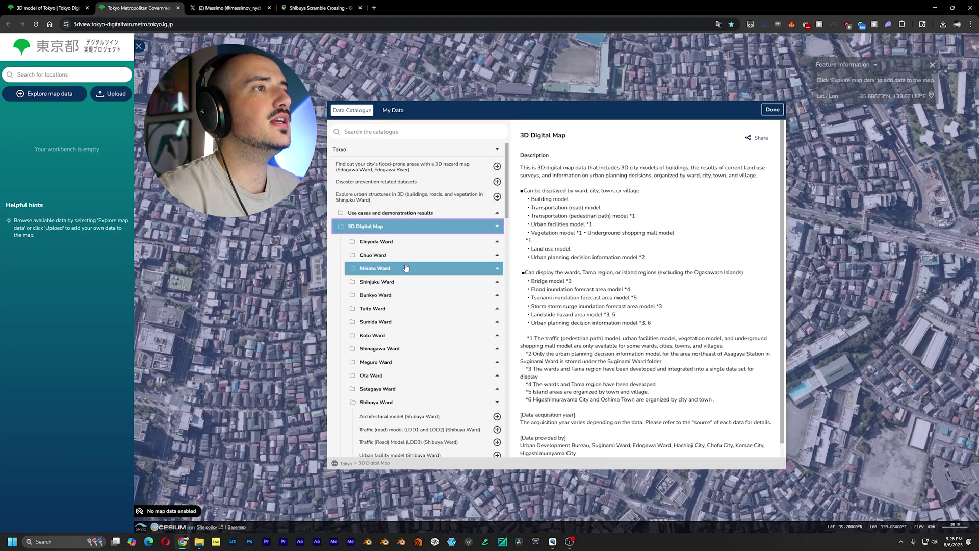
scroll(430, 352, "down", 3)
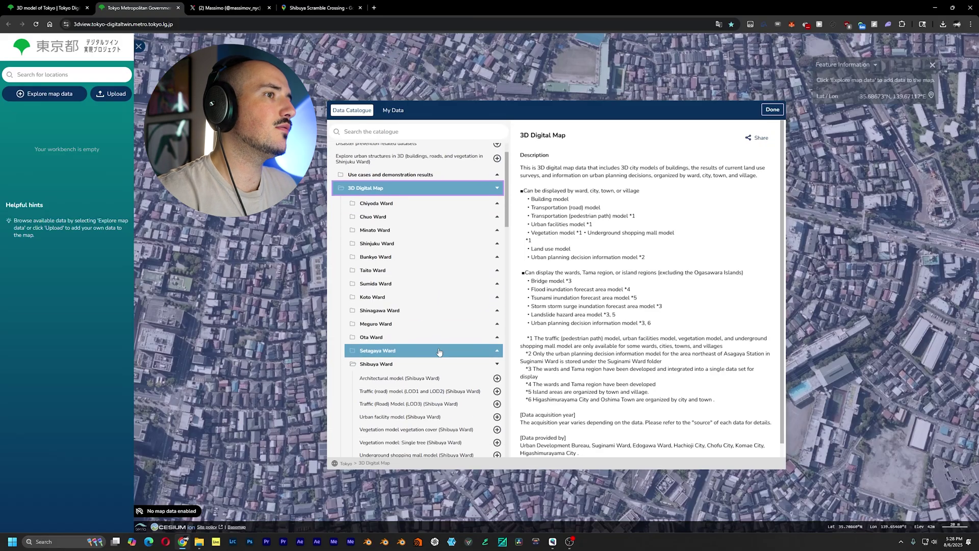
left_click(425, 306)
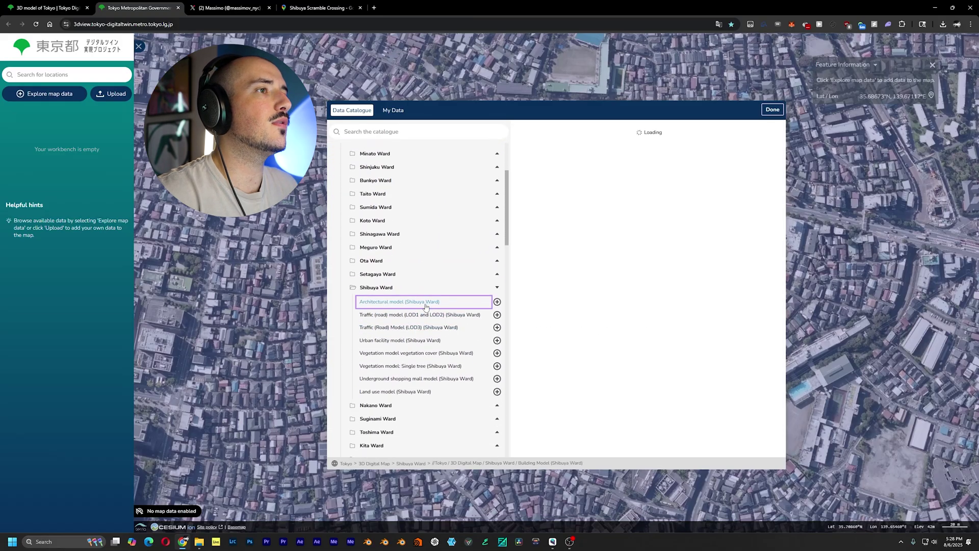
left_click(498, 301)
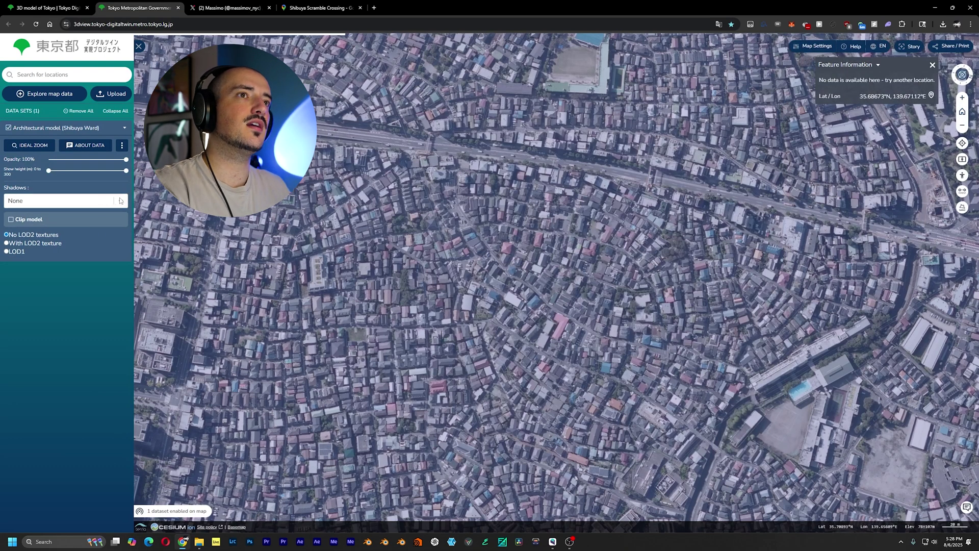
Zoom to the Shibuya Ward architectural model with shadows set to None and display it with LOD2 texture.
left_click(121, 201)
left_click(80, 223)
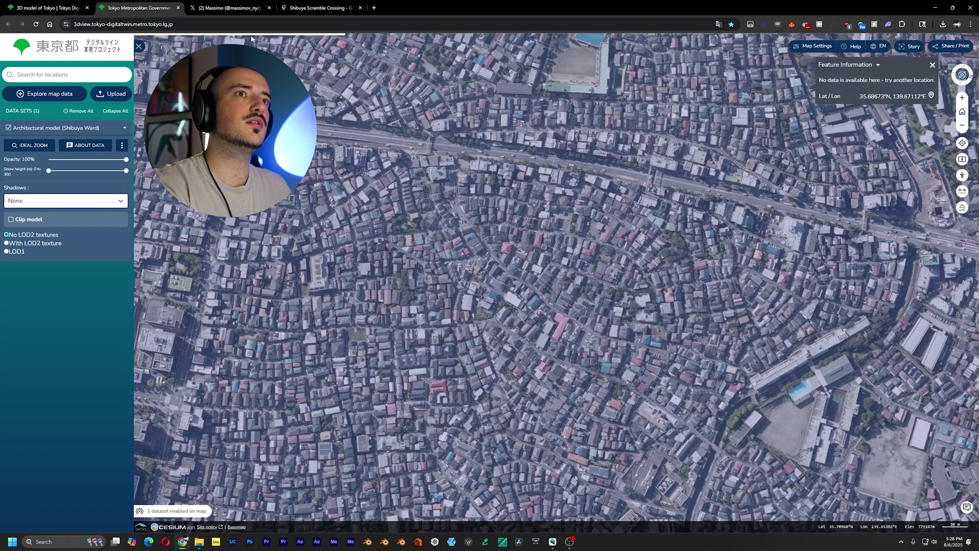
left_click(34, 146)
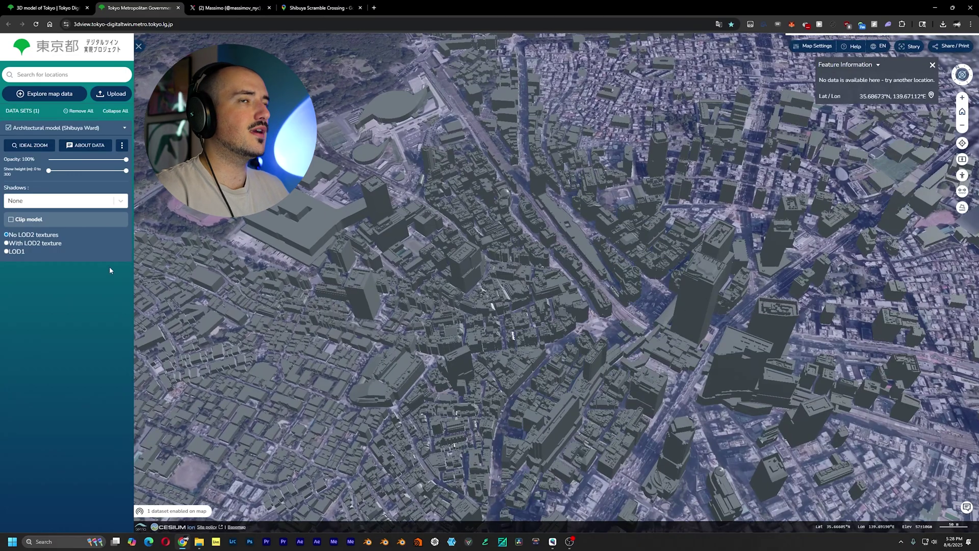
left_click(102, 200)
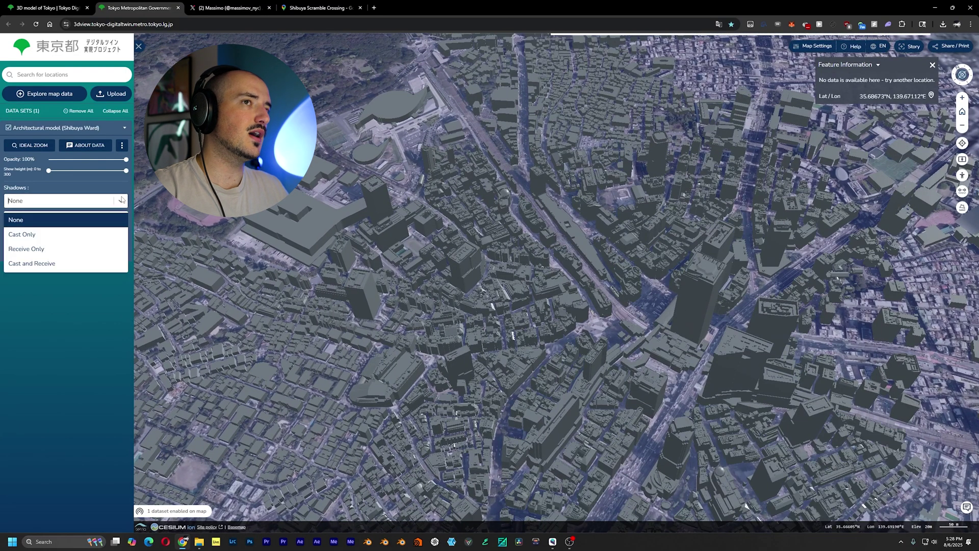
left_click(59, 219)
left_click(30, 242)
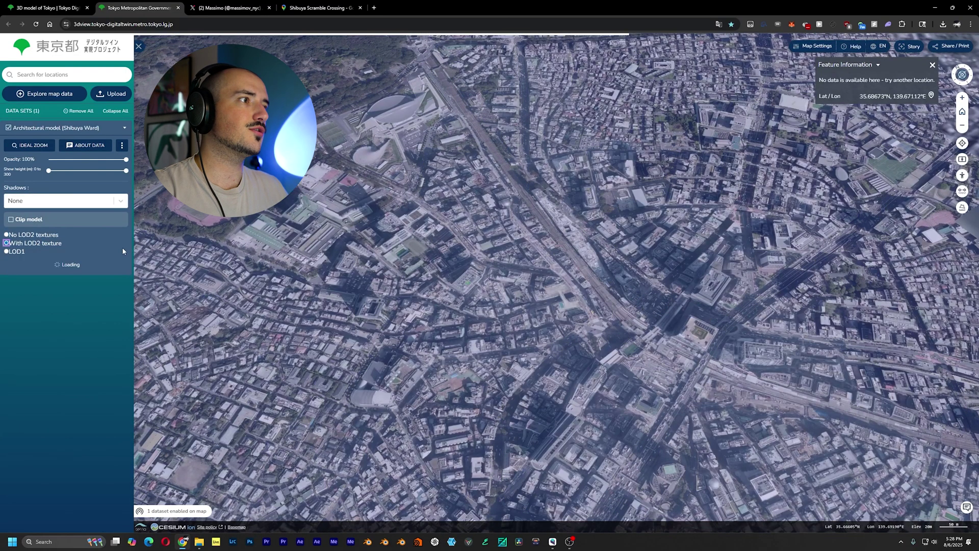
scroll(682, 297, "up", 4)
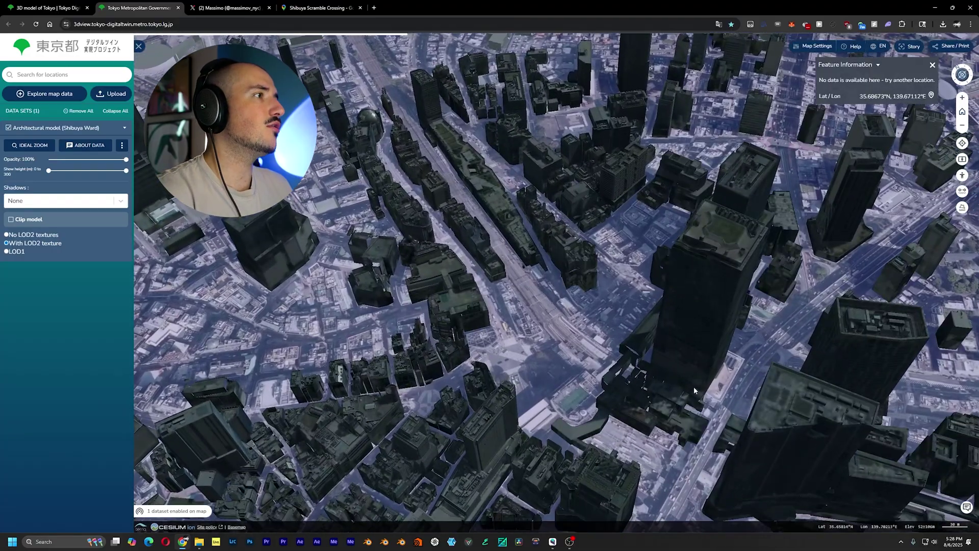
middle_click_drag(693, 387, 645, 314)
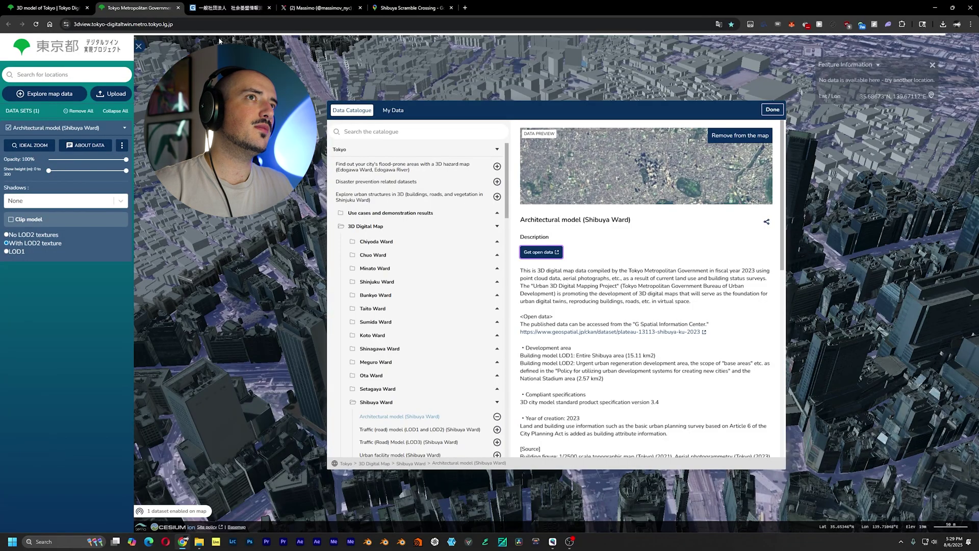
Switch to the Shibuya Ward (2023) 3D City Model dataset page, translate it into English and look through its contents.
left_click(227, 7)
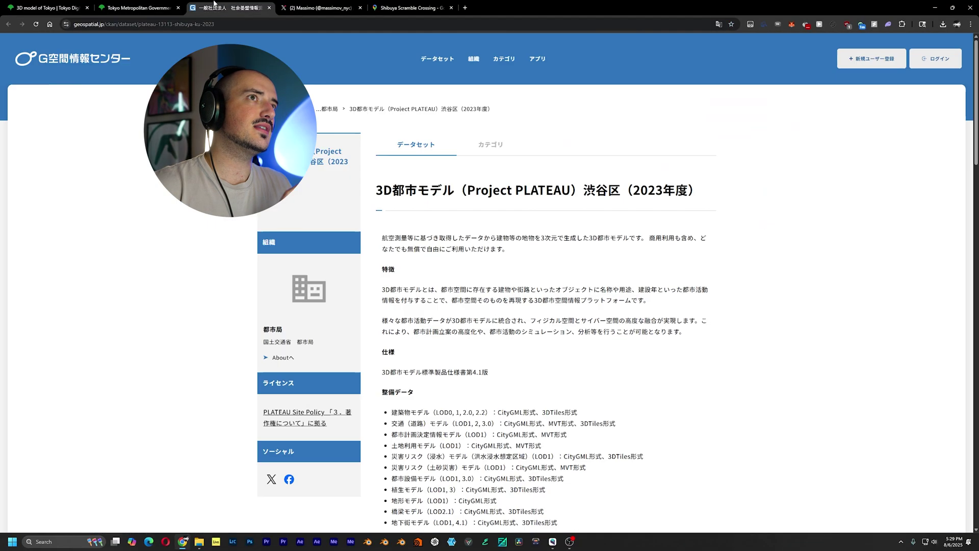
left_click(718, 24)
left_click(690, 40)
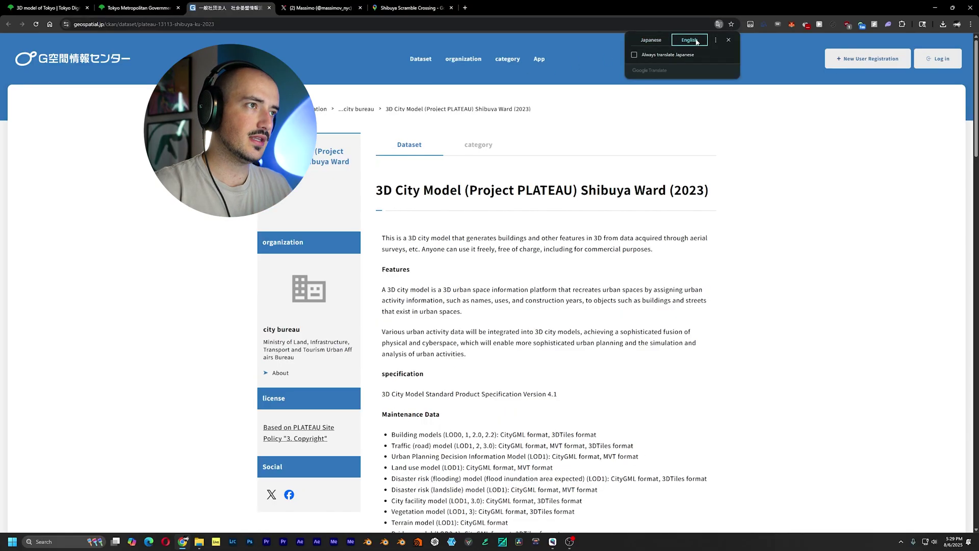
scroll(619, 339, "down", 15)
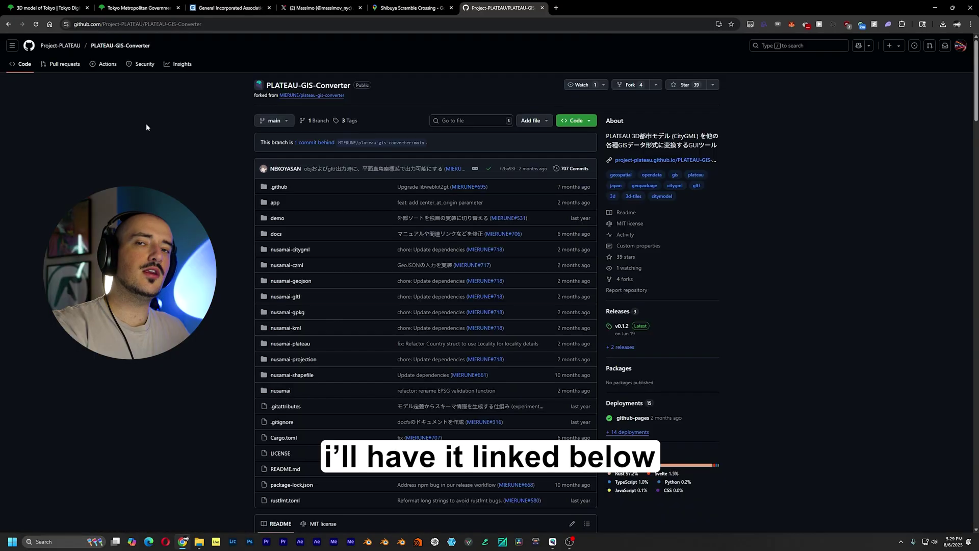
Examine the PLATEAU-GIS-Converter repository's README on GitHub, including its example output and main window.
scroll(147, 124, "down", 6)
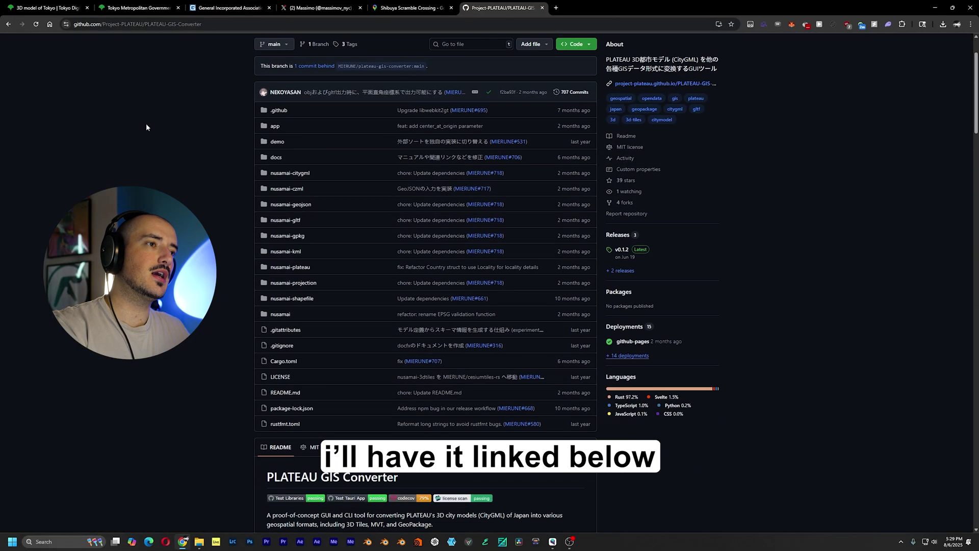
scroll(369, 230, "down", 9)
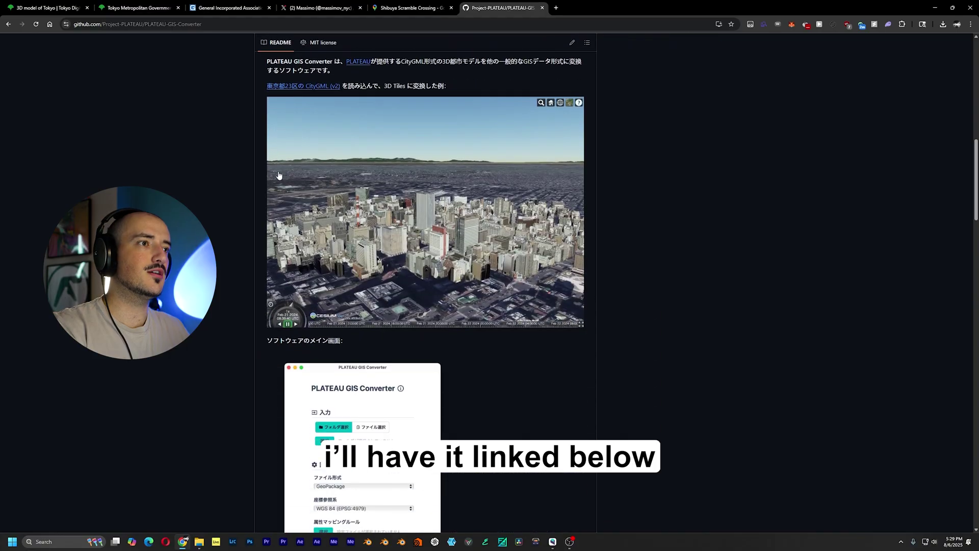
scroll(684, 296, "up", 2)
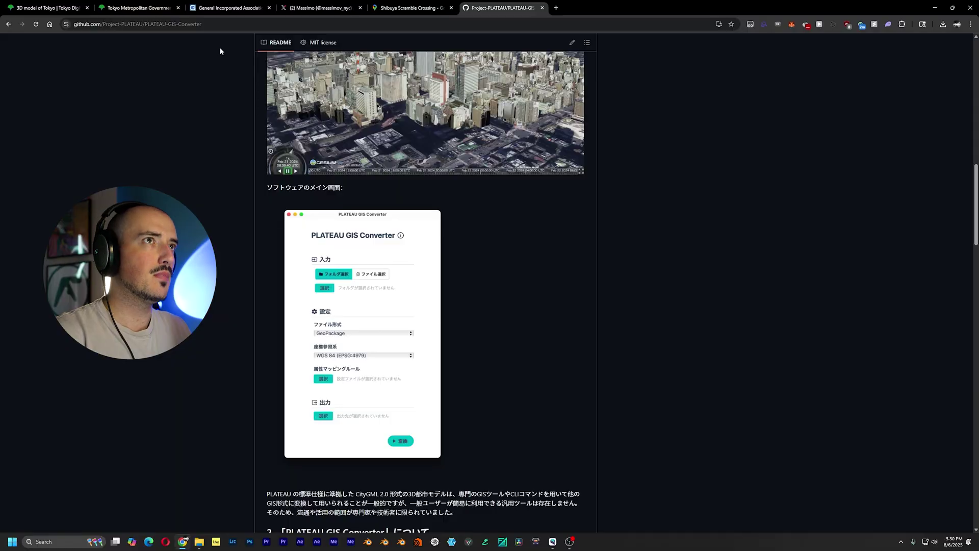
Return to the Tokyo viewer's data catalogue and expand the LP point cloud display list within Point cloud data.
left_click(210, 8)
left_click(163, 4)
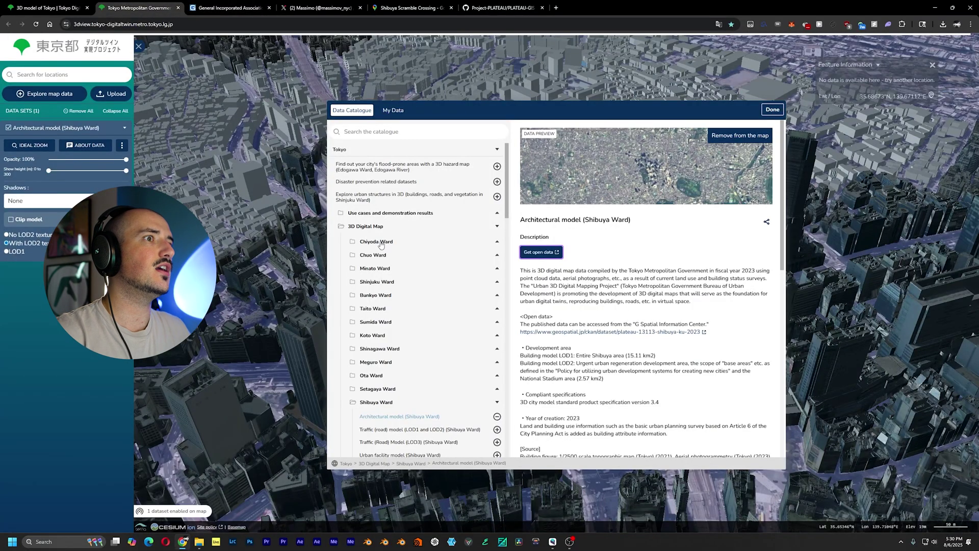
left_click(365, 226)
left_click(402, 239)
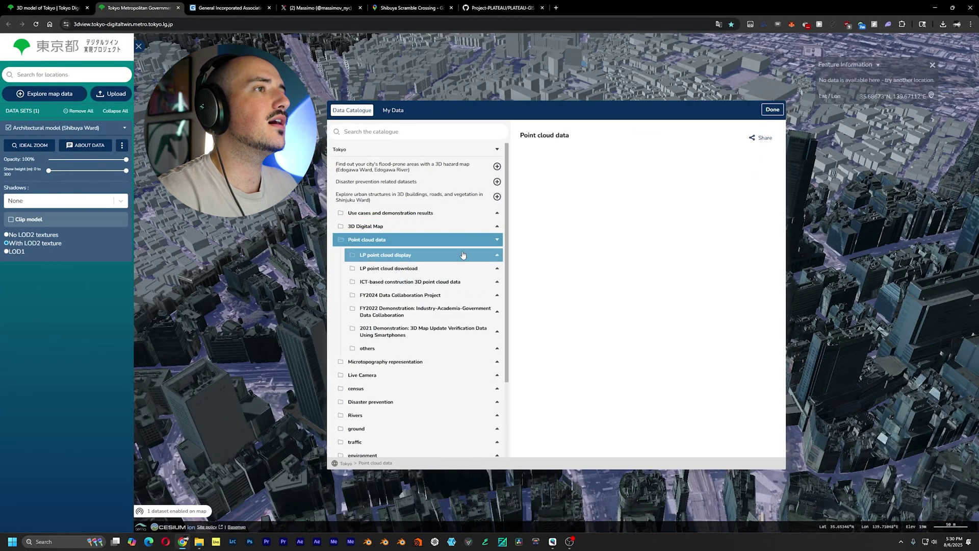
left_click(457, 257)
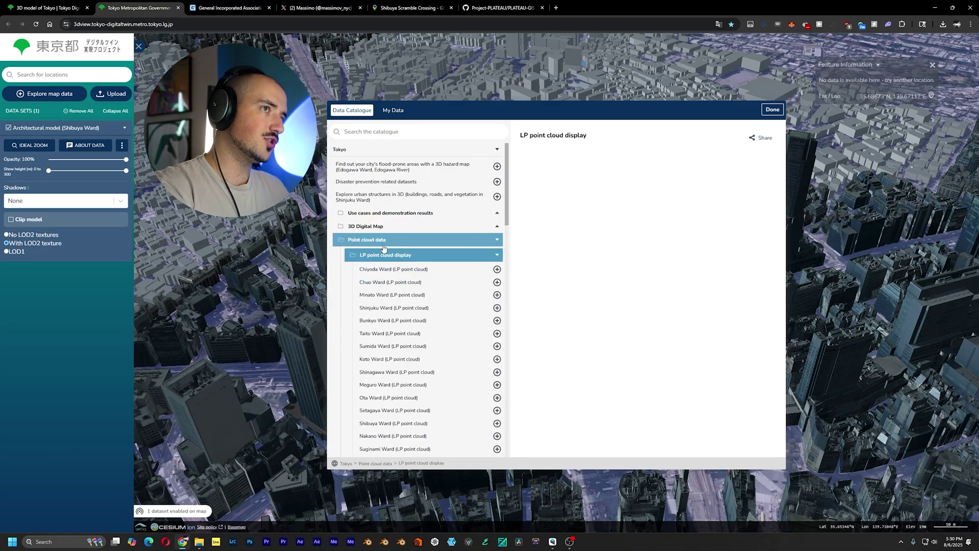
Add the Shibuya Ward (LP point cloud) dataset to the map and remove the Shibuya Ward architectural model.
scroll(406, 257, "down", 1)
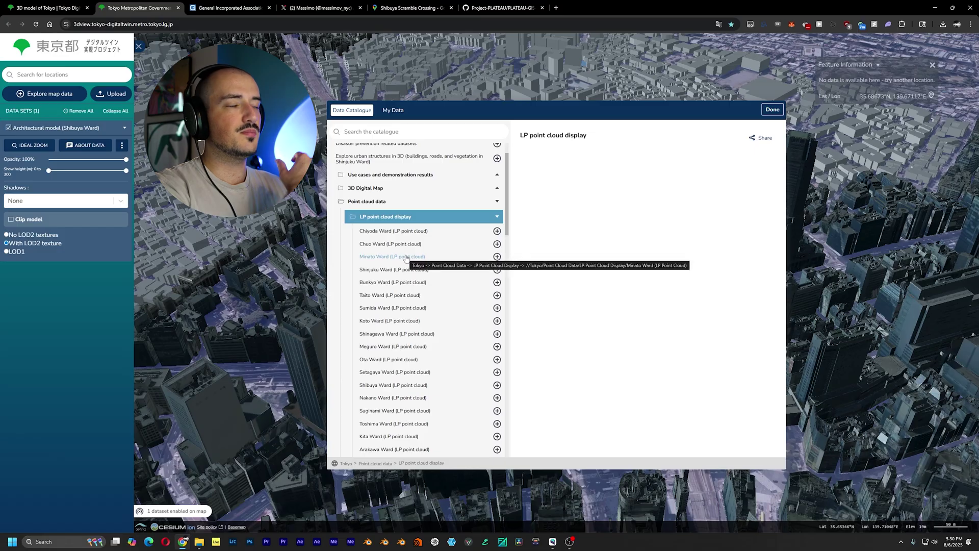
scroll(406, 259, "down", 1)
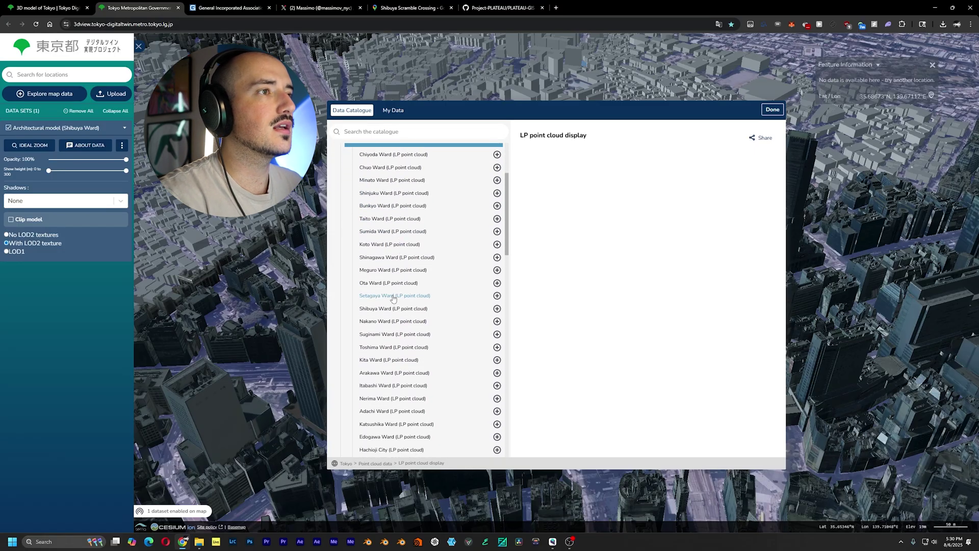
left_click(497, 309)
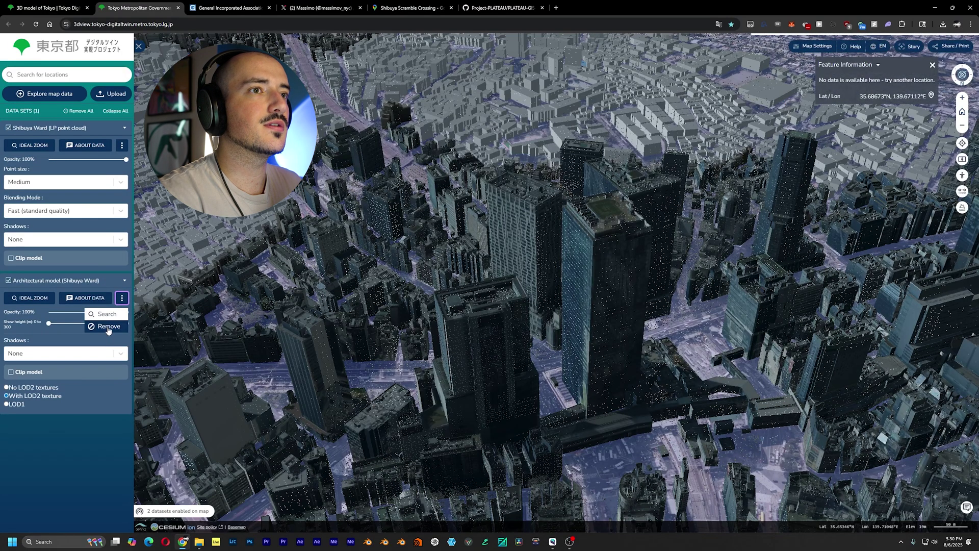
left_click(108, 328)
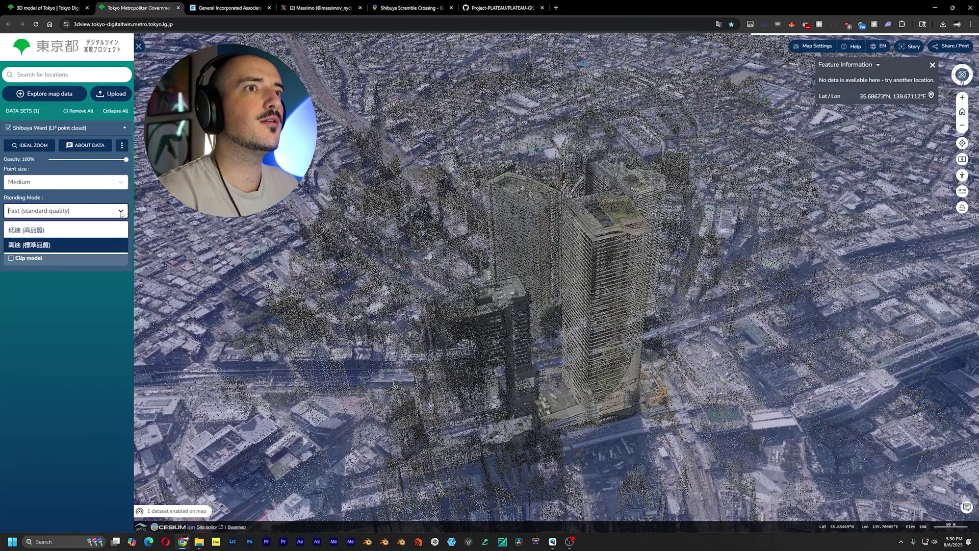
Set the Shibuya Ward point cloud's blending mode to slow (high quality) and its point size to large.
left_click(85, 229)
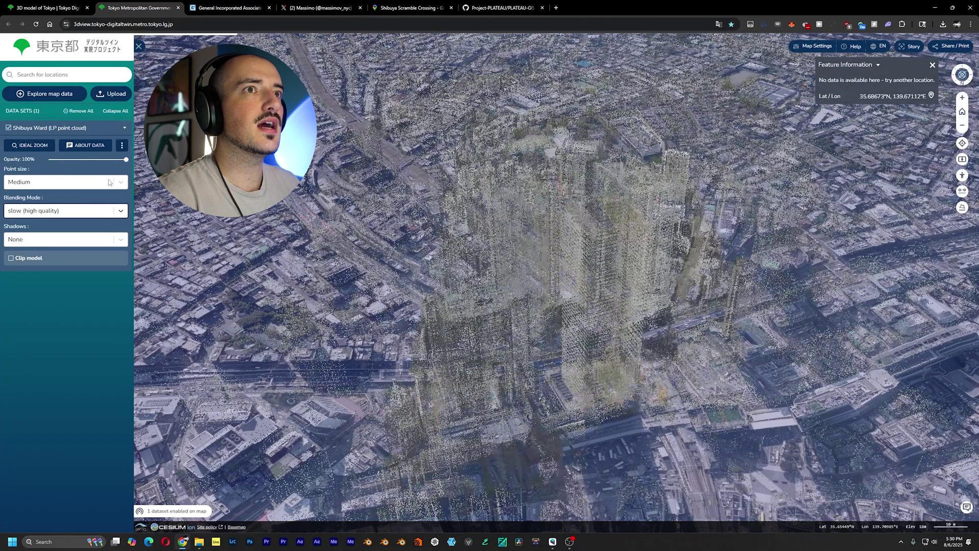
left_click(120, 182)
left_click(70, 234)
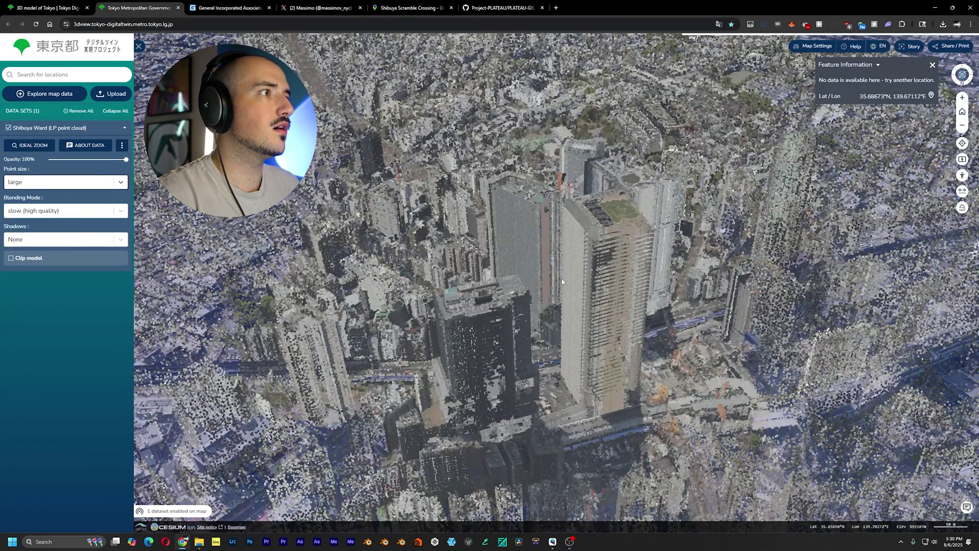
Examine the Shibuya Ward point cloud's detail on high-rises, streets and rooftops, from the whole ward down to single blocks.
scroll(562, 281, "up", 2)
middle_click_drag(562, 282, 646, 163)
scroll(646, 163, "up", 2)
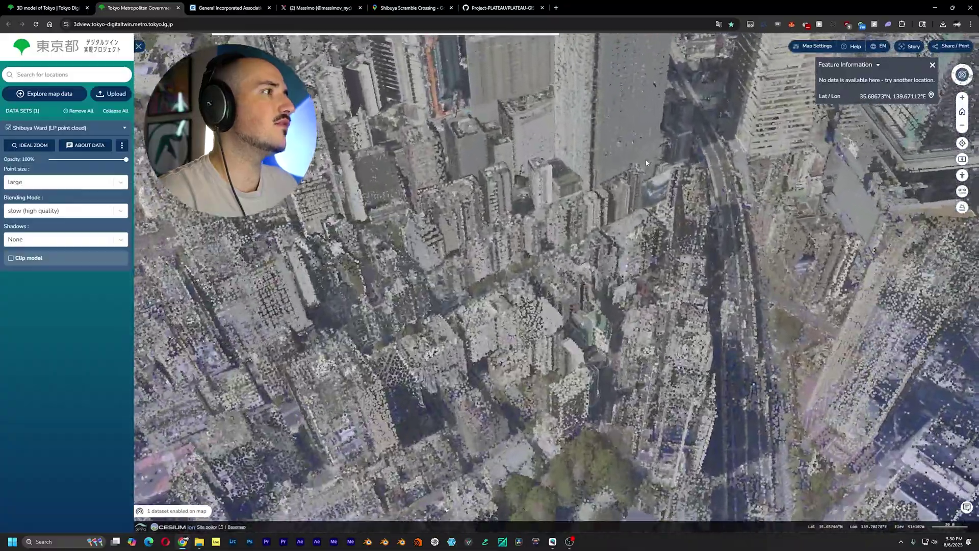
scroll(646, 163, "down", 5)
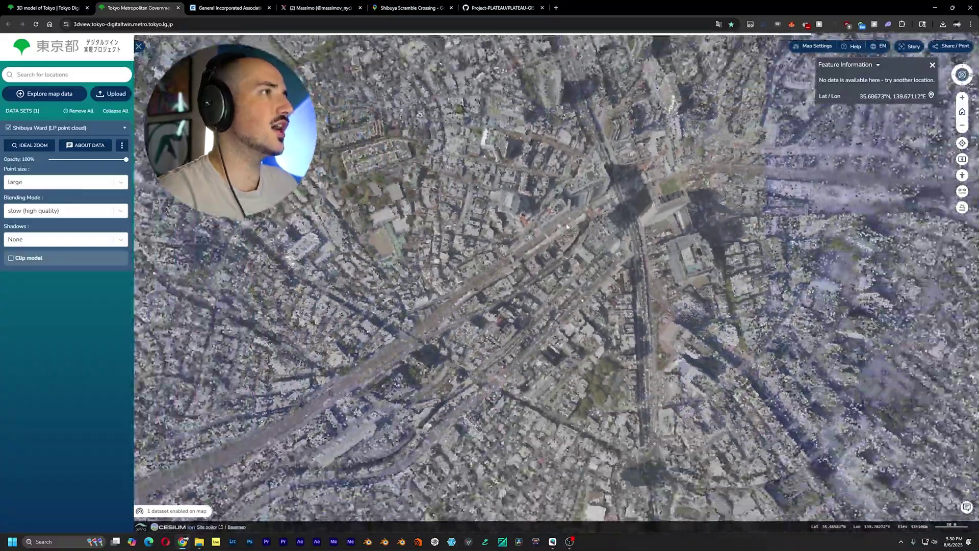
scroll(566, 226, "down", 4)
middle_click_drag(567, 275, 648, 209)
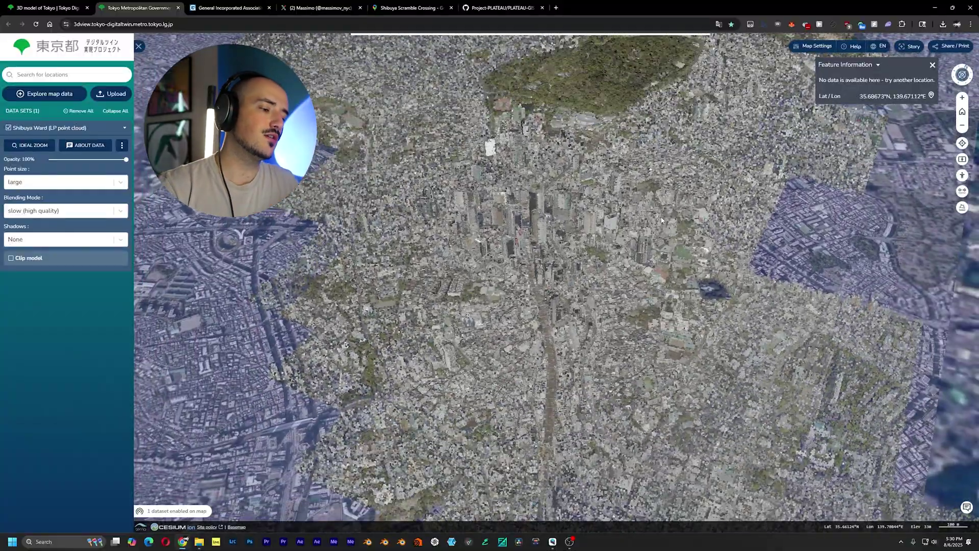
scroll(661, 221, "up", 10)
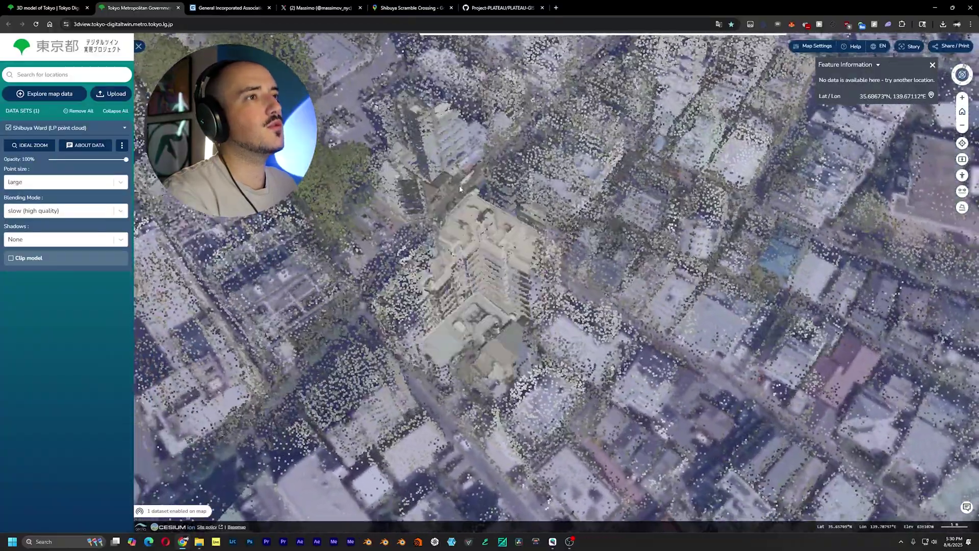
scroll(486, 293, "up", 2)
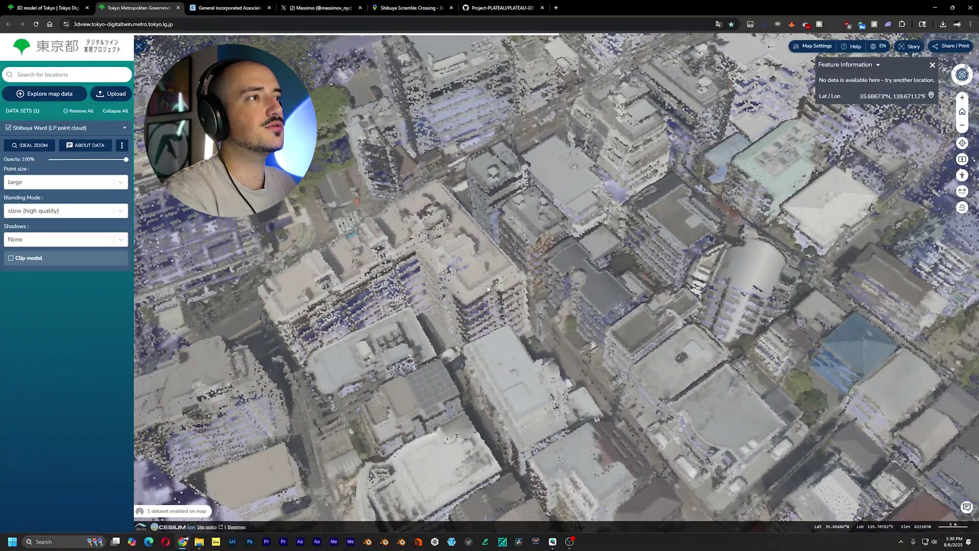
scroll(486, 279, "up", 5)
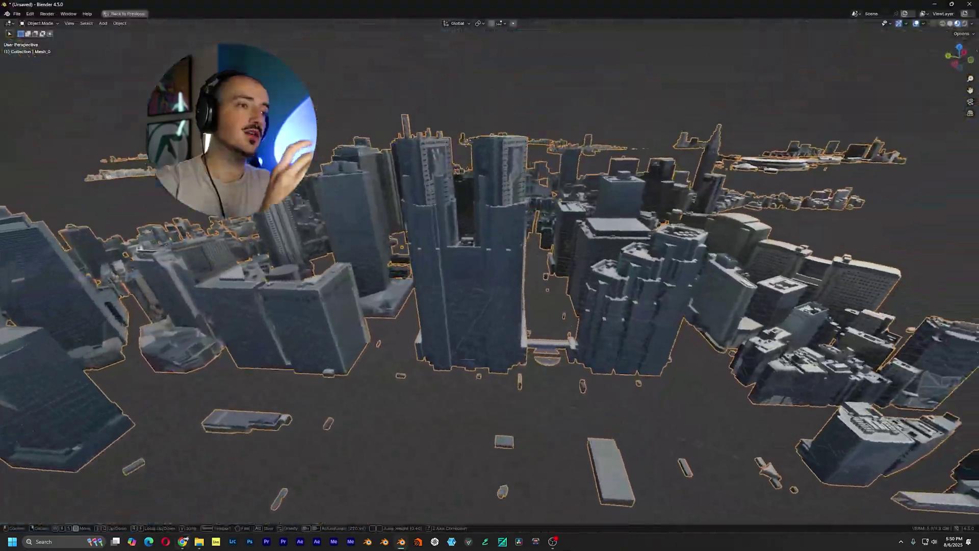
Switch to Blender and fly through the textured city model around the twin-towered skyscraper and neighbouring buildings.
key("w")
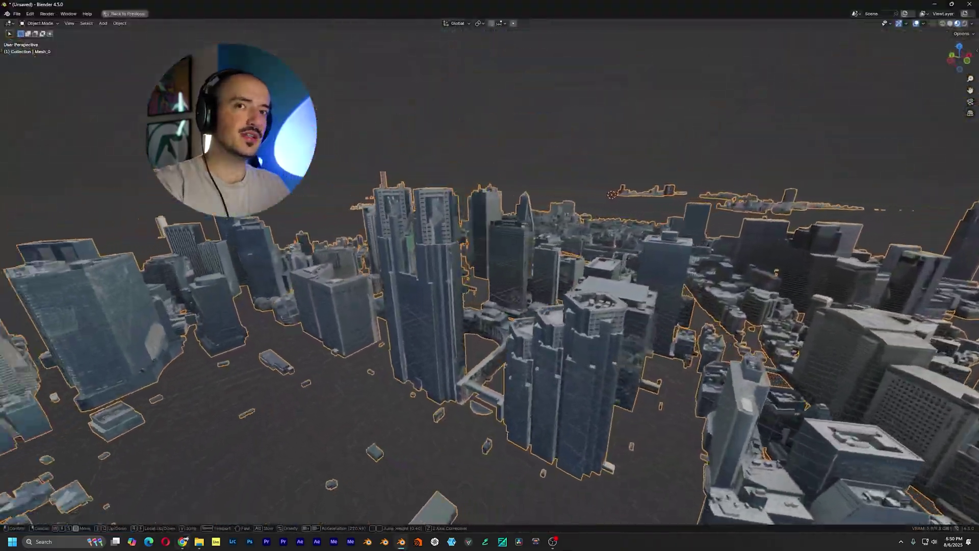
key("w")
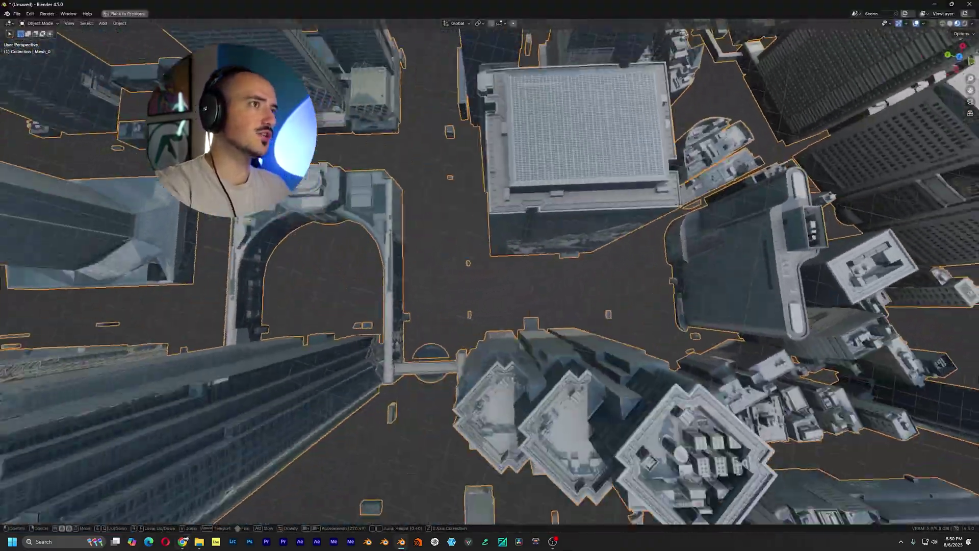
key("s")
key("q")
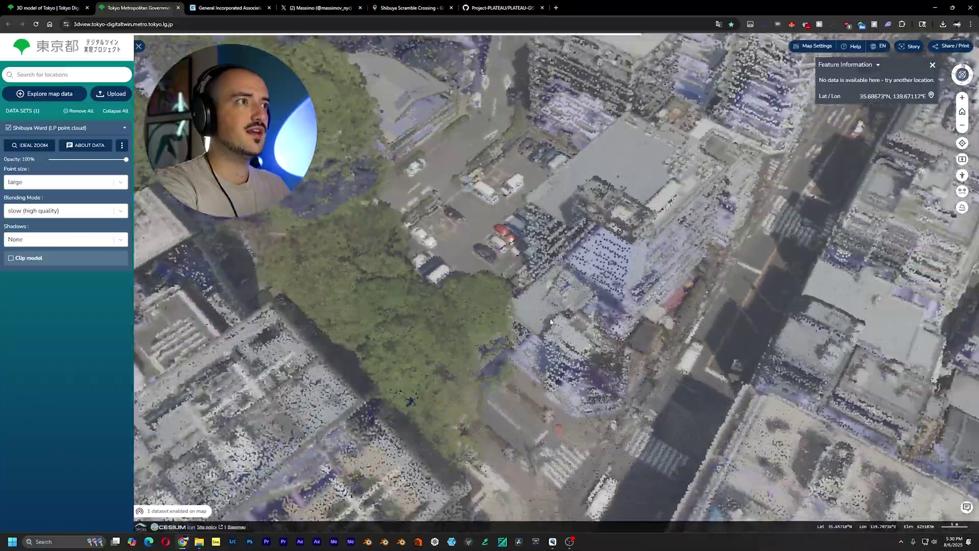
Return to the Tokyo viewer and examine the point cloud's streets, parks and tower facades at street, skyline and ward level.
scroll(550, 322, "down", 3)
middle_click_drag(550, 321, 658, 358)
scroll(503, 244, "down", 2)
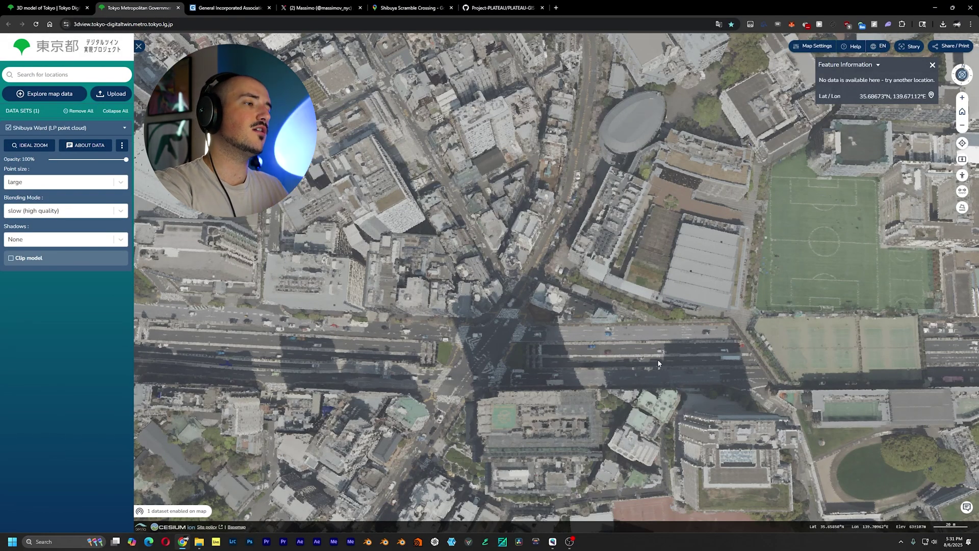
middle_click_drag(636, 395, 552, 296)
scroll(553, 296, "up", 6)
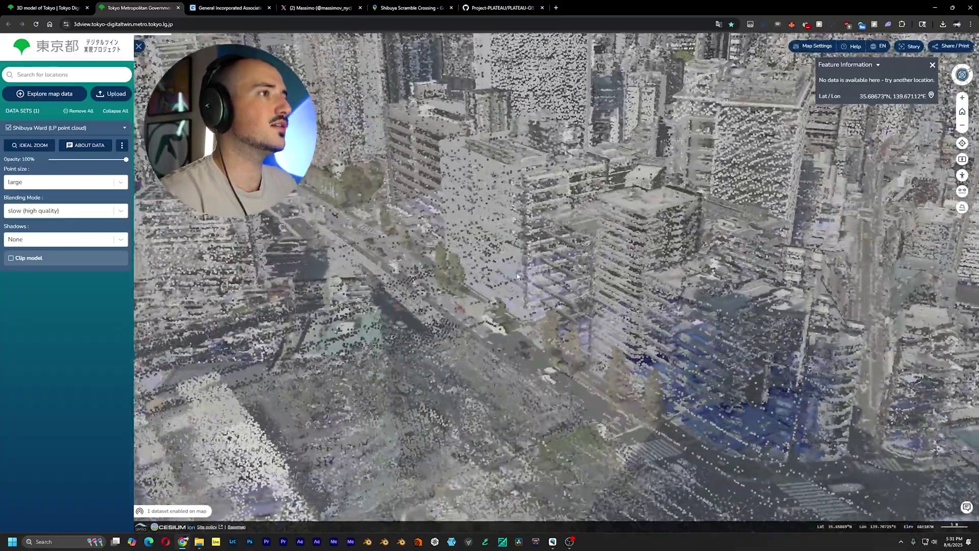
scroll(517, 276, "down", 3)
left_click_drag(515, 239, 463, 361)
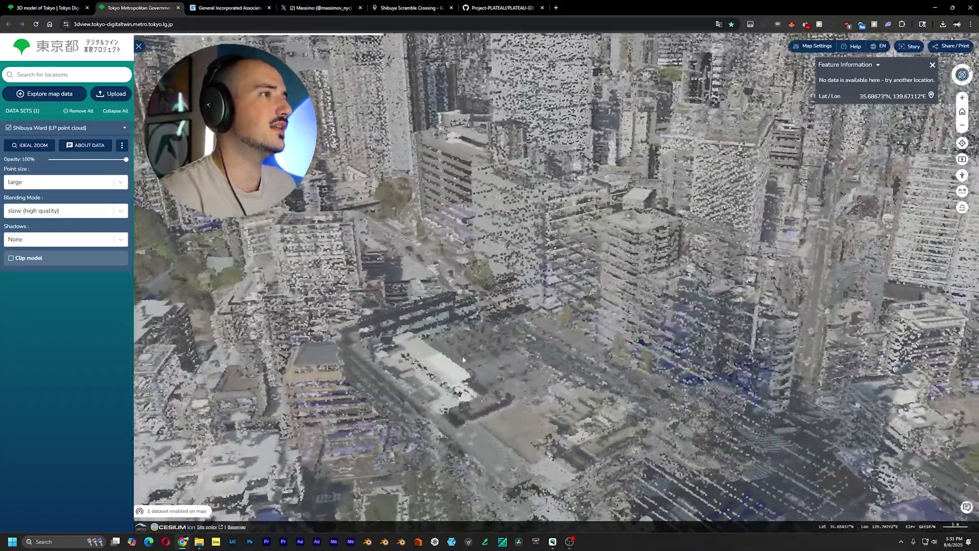
middle_click_drag(463, 361, 533, 326)
scroll(595, 146, "down", 4)
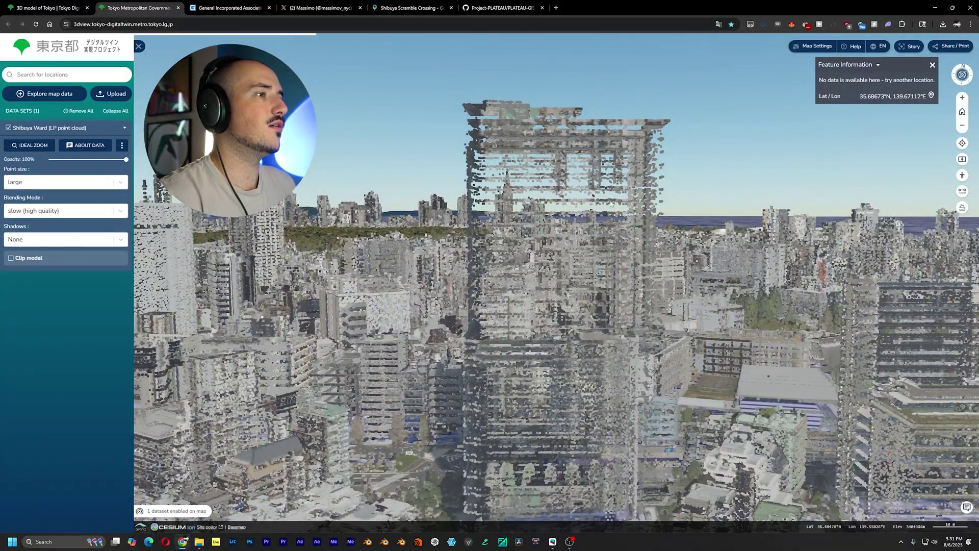
middle_click_drag(735, 225, 729, 267)
scroll(584, 398, "down", 3)
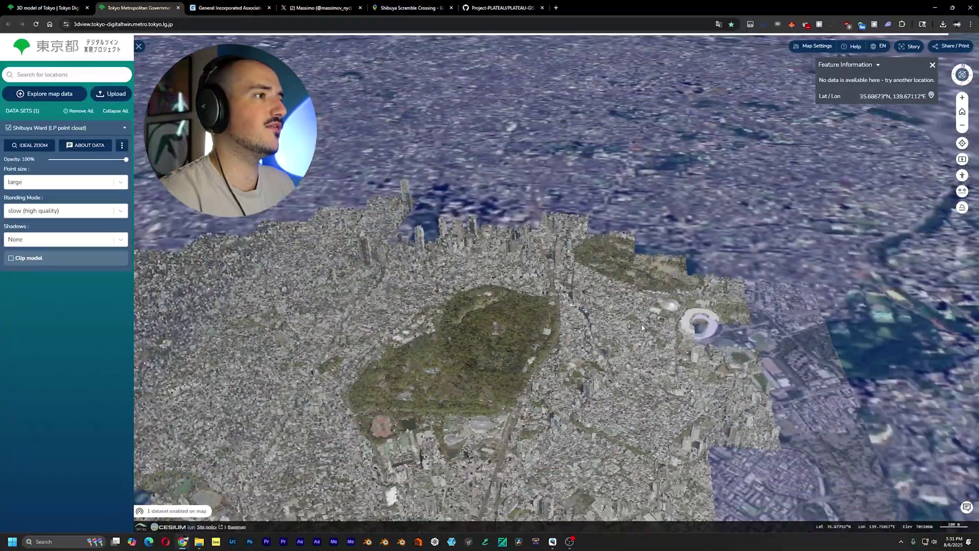
scroll(585, 398, "up", 3)
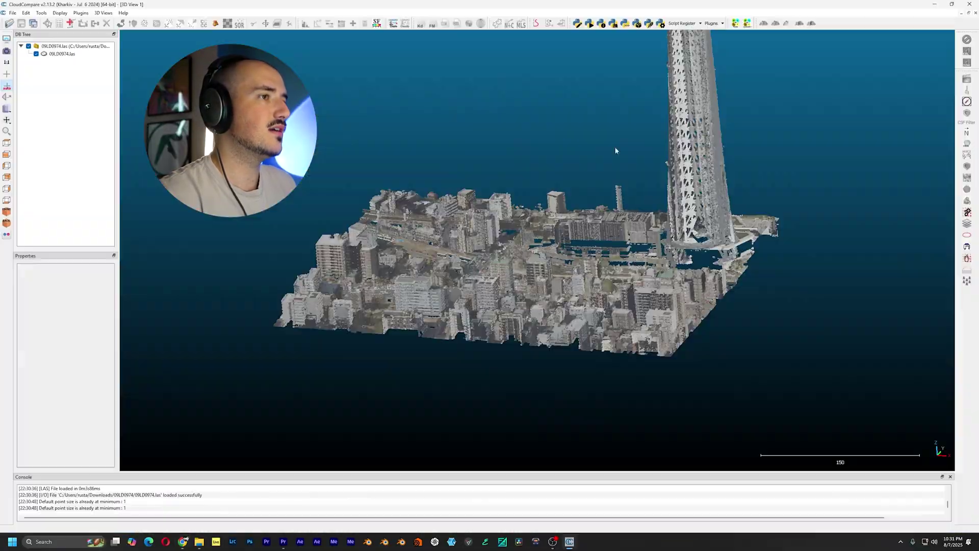
Switch to CloudCompare and examine the tall lattice tower in the 09LD0974.las point cloud from base to tip.
right_click_drag(734, 99, 564, 332)
right_click_drag(535, 268, 491, 378)
left_click_drag(491, 378, 536, 289)
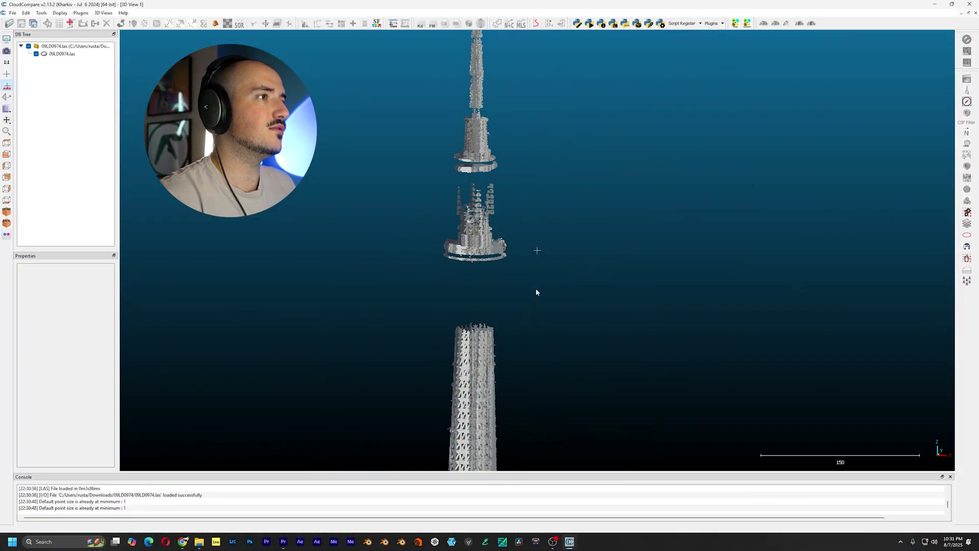
scroll(536, 289, "down", 2)
right_click_drag(533, 268, 537, 291)
left_click_drag(565, 323, 749, 312)
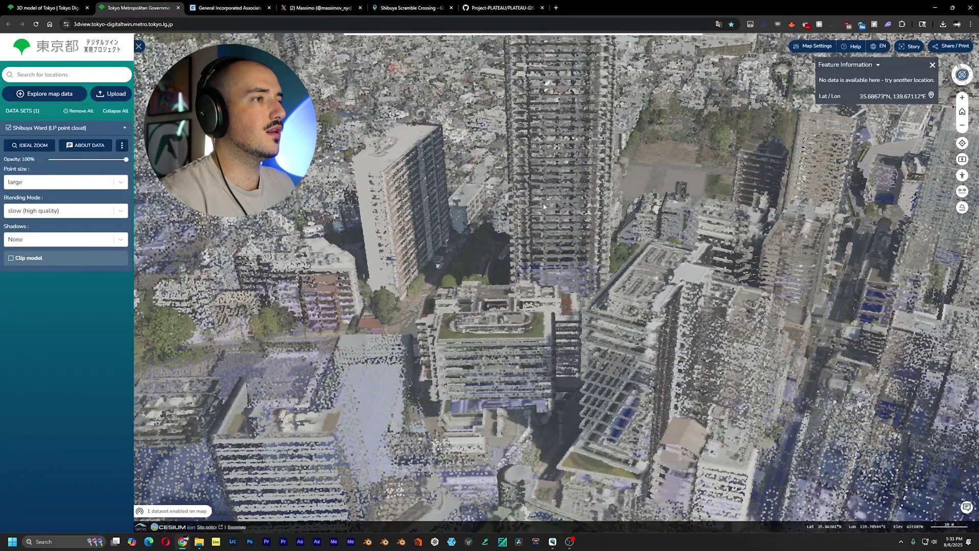
Return to the Tokyo viewer and inspect the point cloud's extent and the high-rises around the construction cranes and railway.
left_click_drag(543, 205, 588, 275)
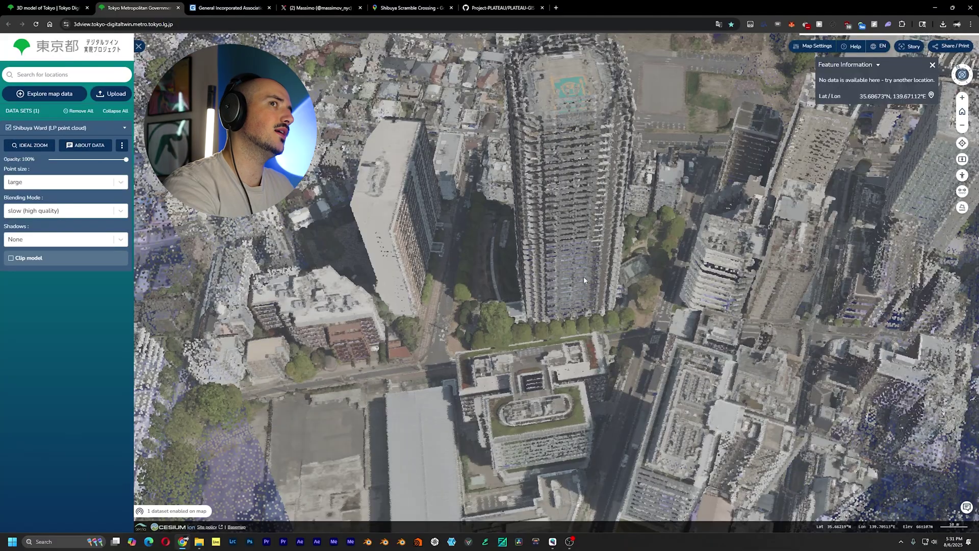
scroll(584, 276, "down", 6)
middle_click_drag(583, 277, 455, 215)
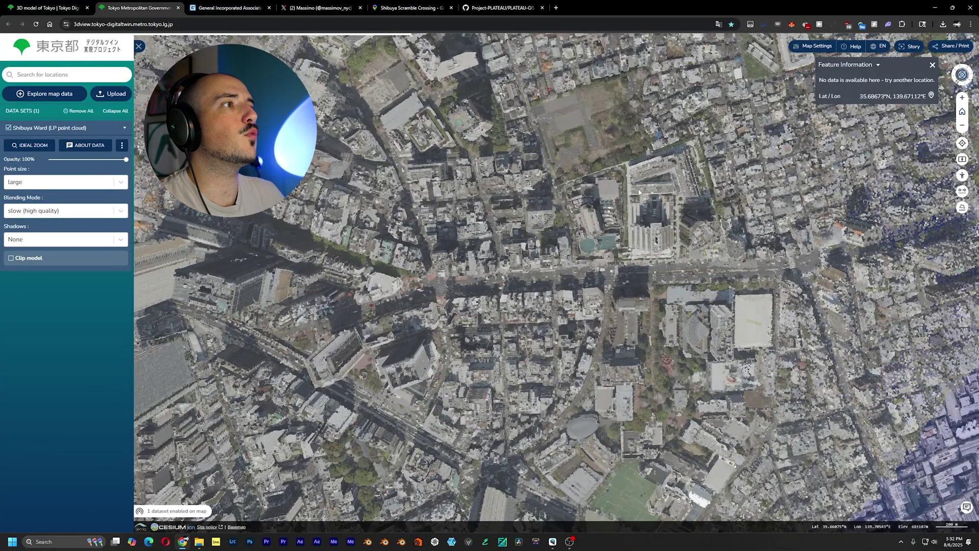
scroll(639, 192, "down", 5)
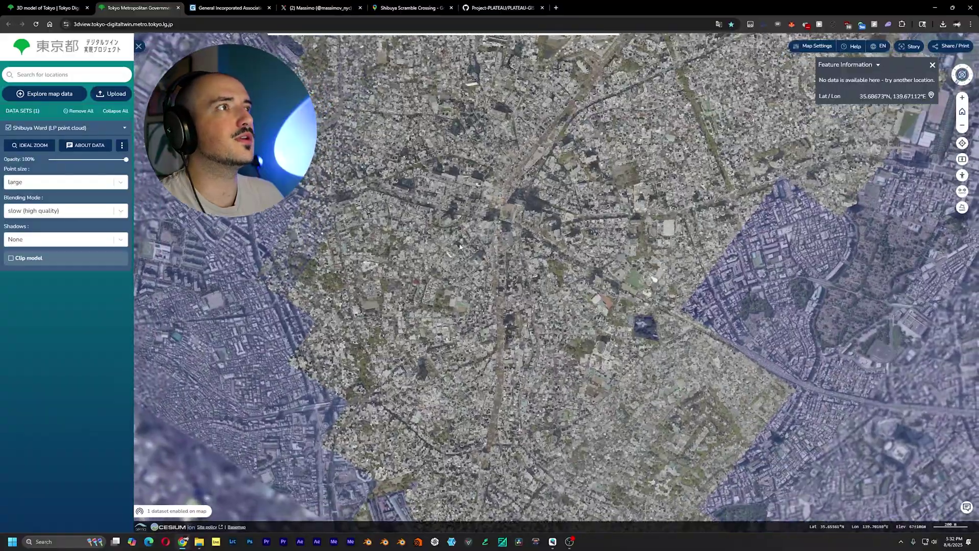
middle_click_drag(460, 246, 494, 164)
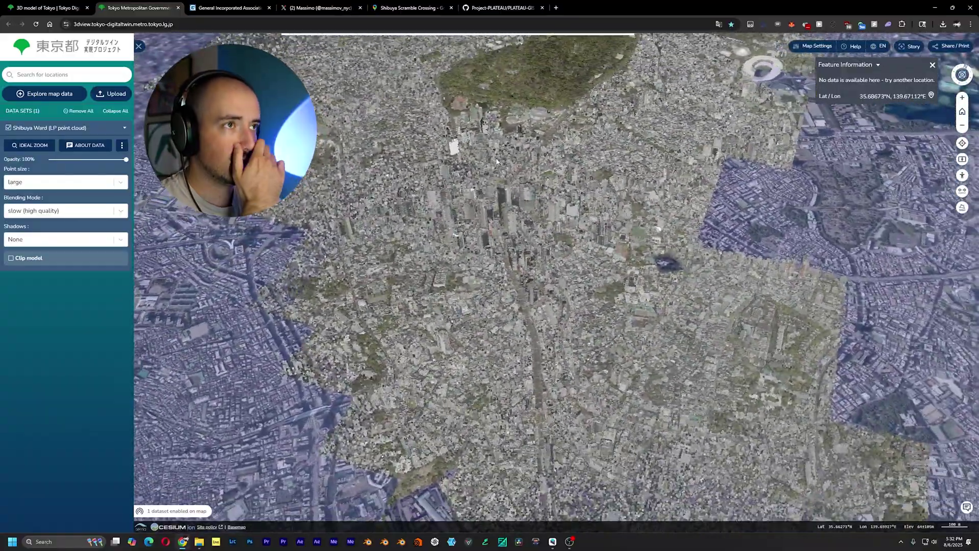
scroll(465, 236, "up", 10)
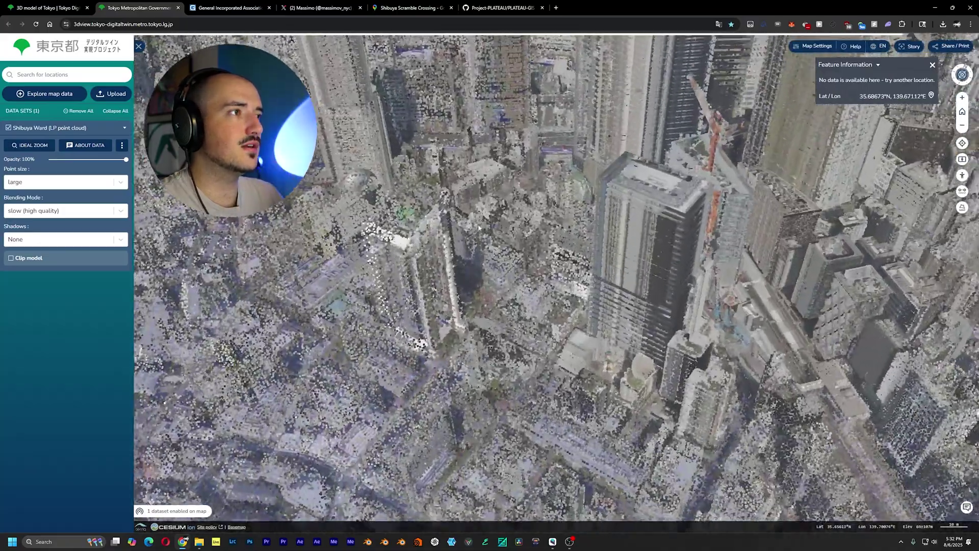
middle_click_drag(478, 228, 465, 270)
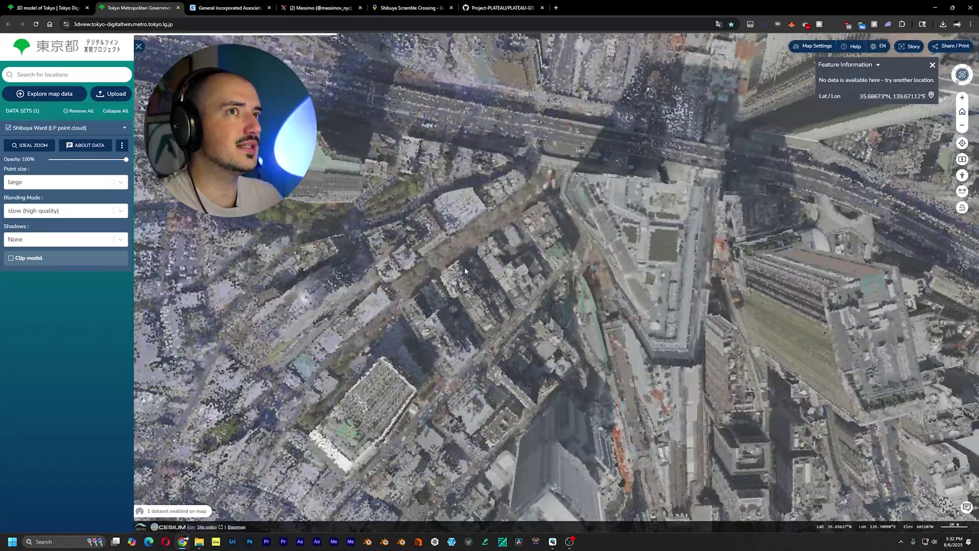
Add the Shibuya Ward (download mesh) dataset from the catalogue's LP point cloud download list to the map.
left_click(48, 94)
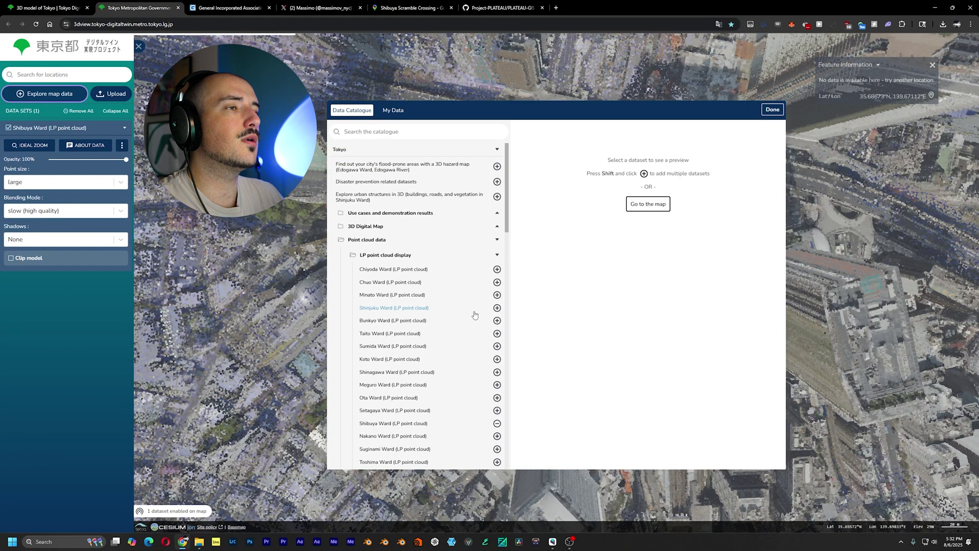
left_click(419, 255)
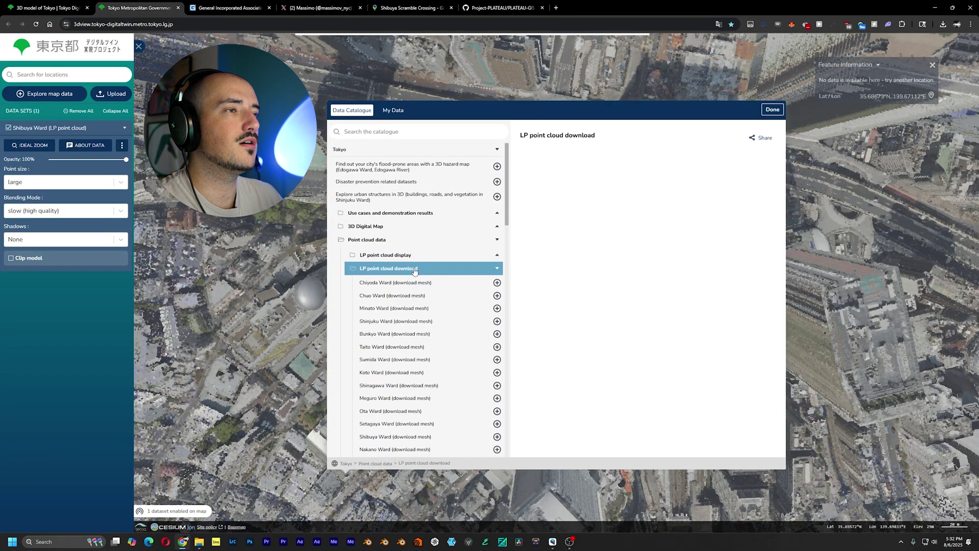
scroll(378, 362, "down", 1)
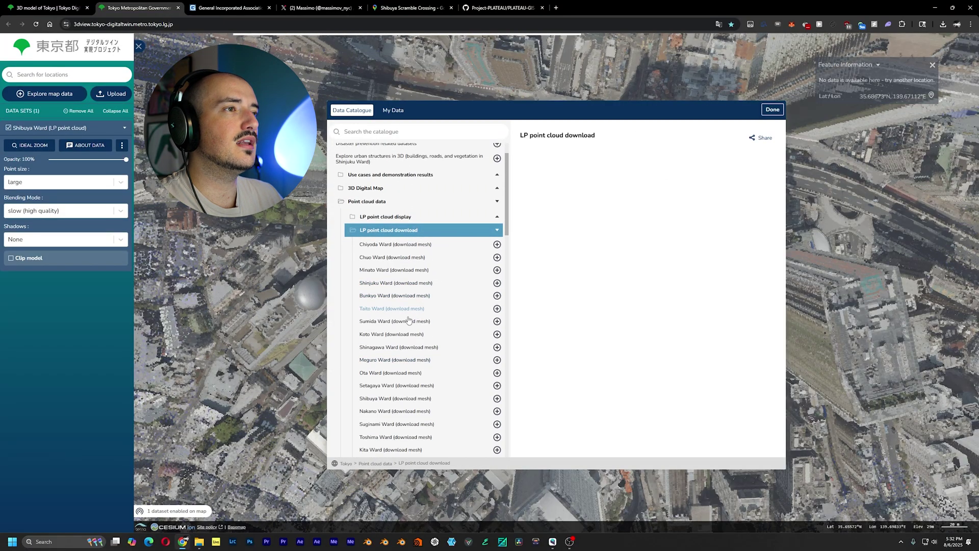
scroll(408, 319, "down", 2)
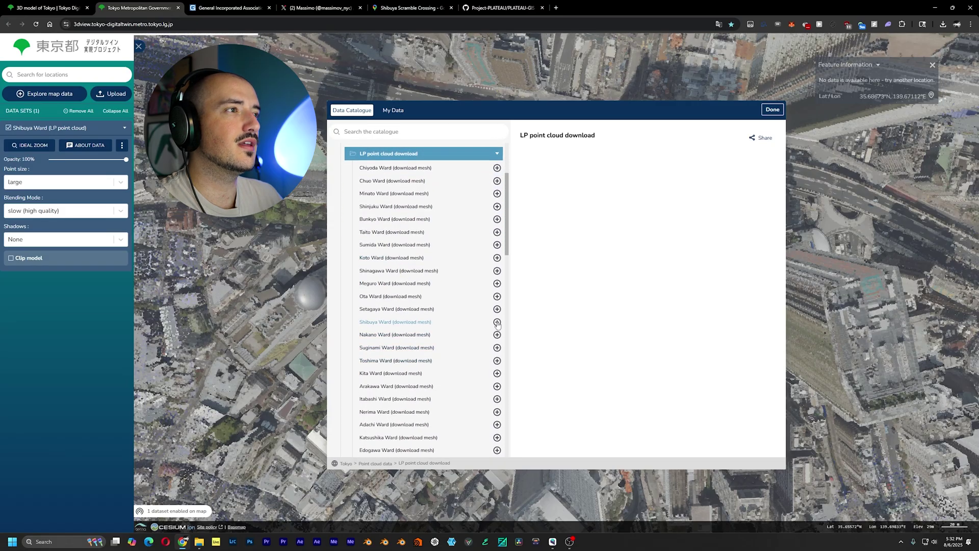
left_click(497, 323)
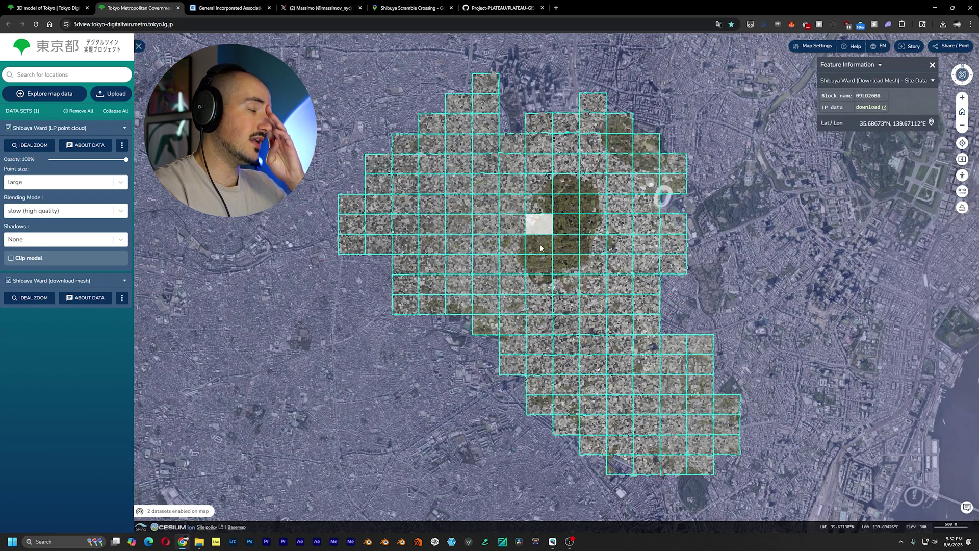
Locate the Shibuya Scramble Crossing within the download mesh grid.
scroll(601, 368, "up", 10)
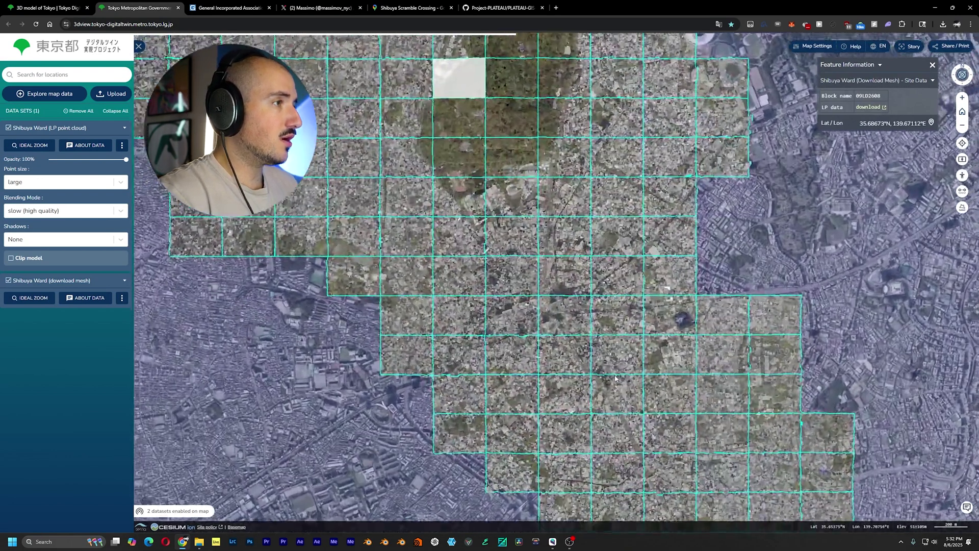
scroll(573, 261, "down", 10)
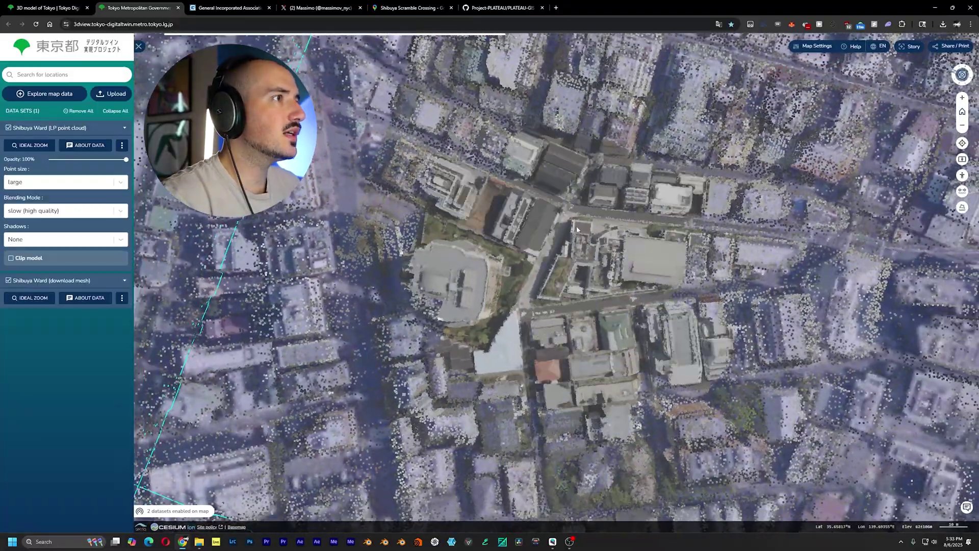
scroll(583, 255, "down", 3)
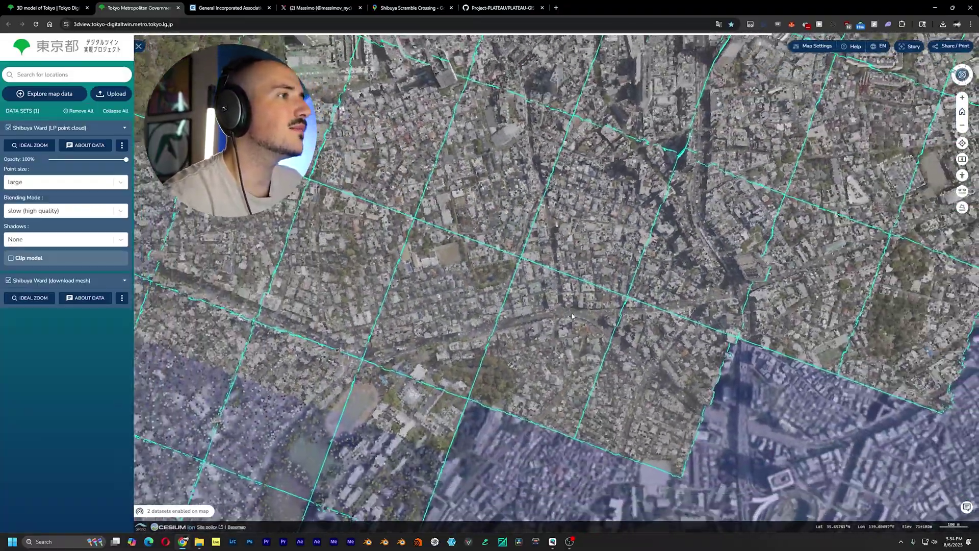
scroll(590, 321, "up", 5)
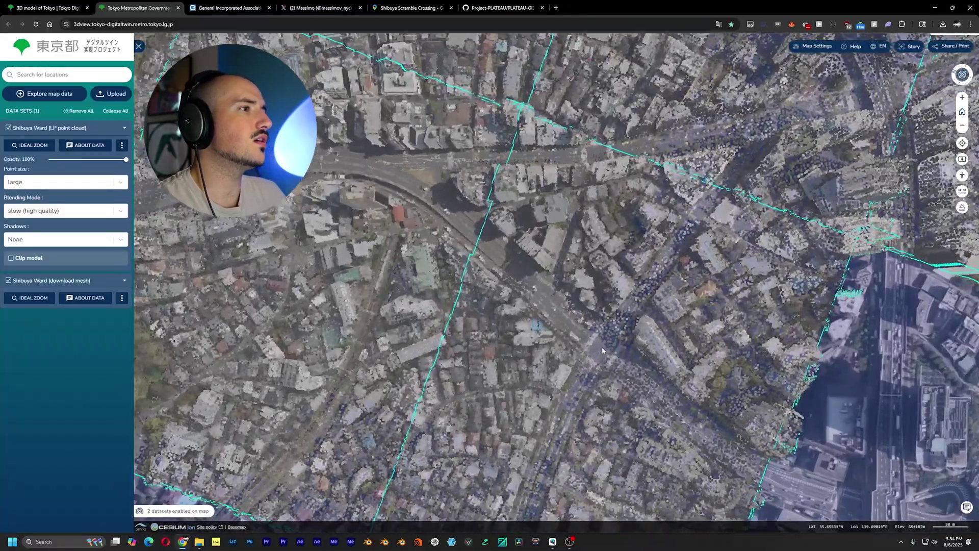
scroll(602, 347, "up", 3)
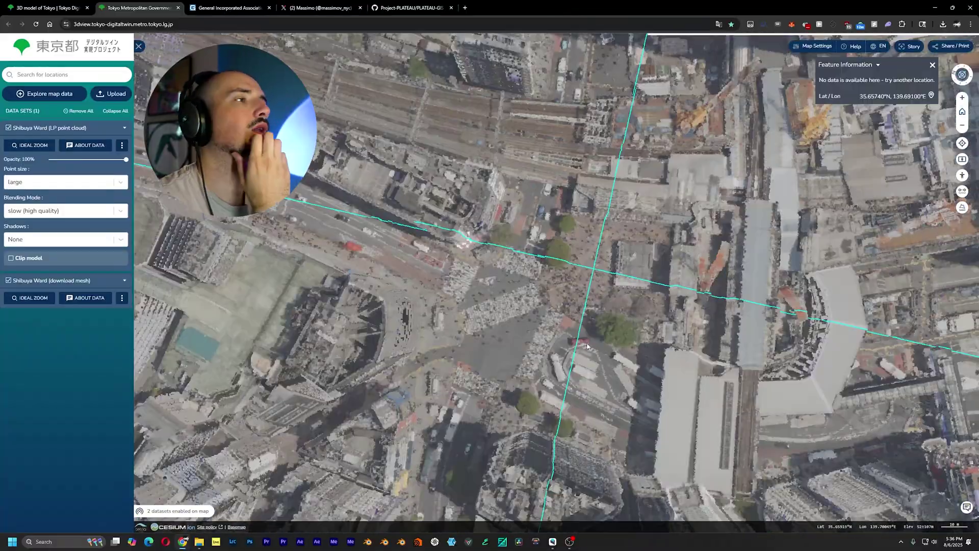
Select in turn the download mesh blocks that meet around Shibuya Scramble Crossing, including 09LD2659 and 09LD2750, to show their LP data download links.
middle_click_drag(601, 368, 490, 298)
left_click(609, 281)
scroll(620, 276, "down", 5)
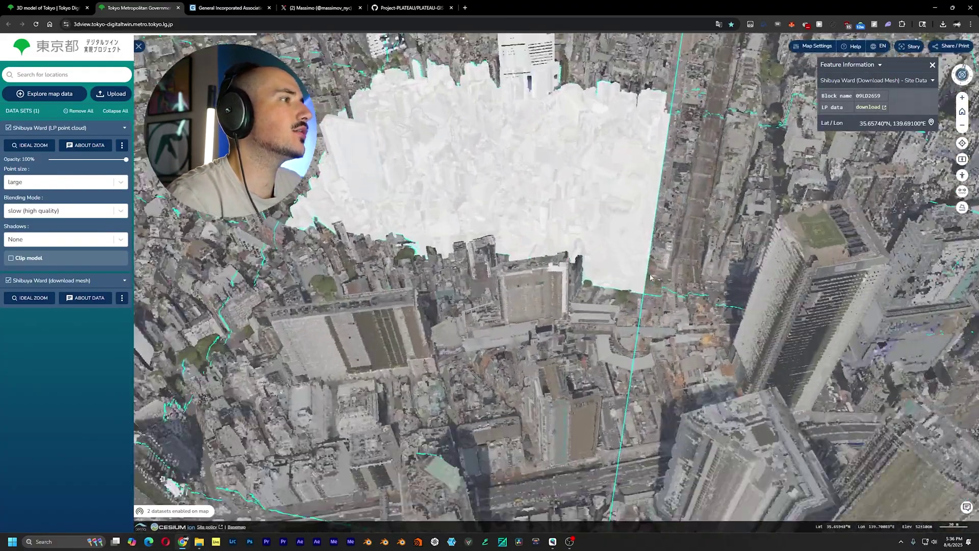
scroll(650, 277, "up", 4)
middle_click_drag(650, 278, 685, 249)
scroll(652, 392, "down", 5)
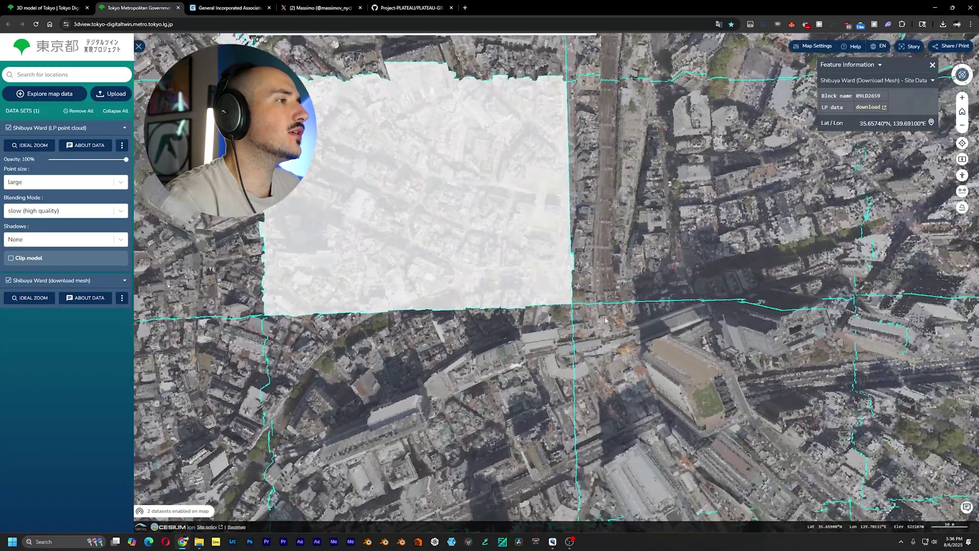
left_click_drag(605, 317, 601, 314)
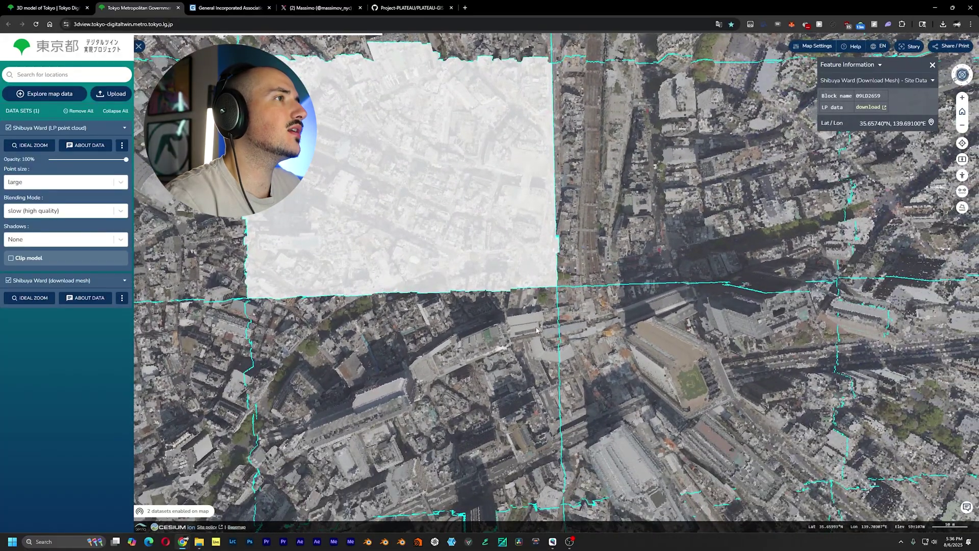
left_click(628, 176)
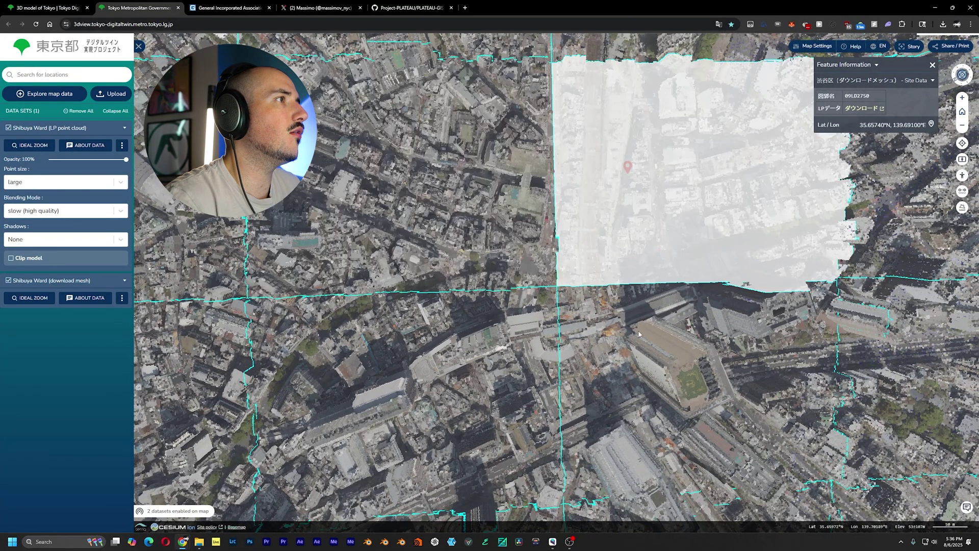
left_click(637, 367)
left_click(459, 372)
left_click(483, 190)
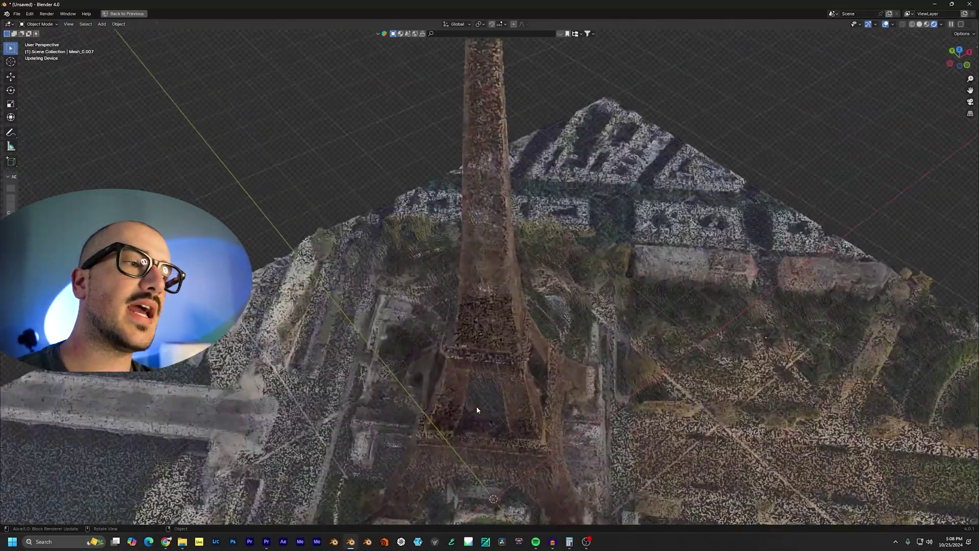
Switch to Blender and inspect the Eiffel Tower point cloud close up and from a distance.
middle_click_drag(477, 410, 563, 280)
scroll(562, 280, "down", 5)
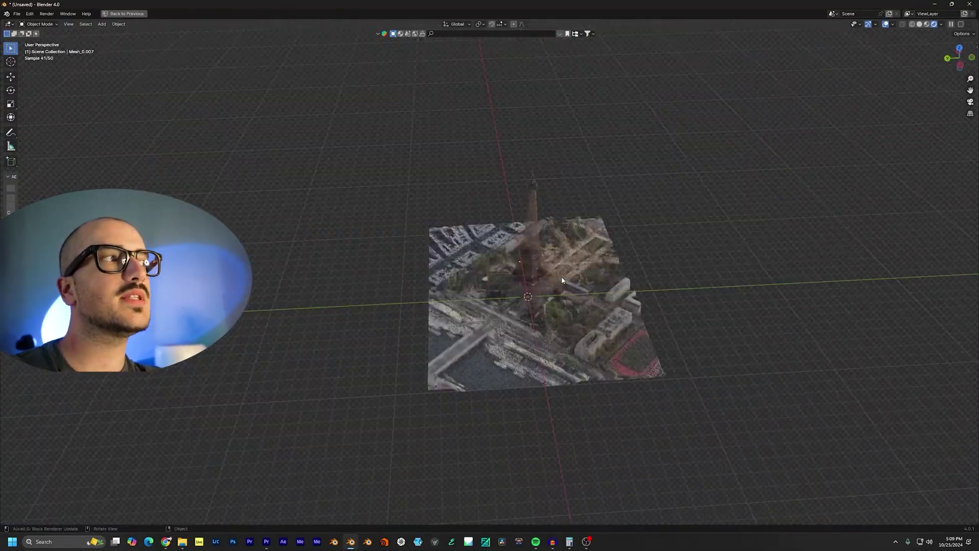
scroll(567, 266, "up", 8)
scroll(485, 344, "down", 4)
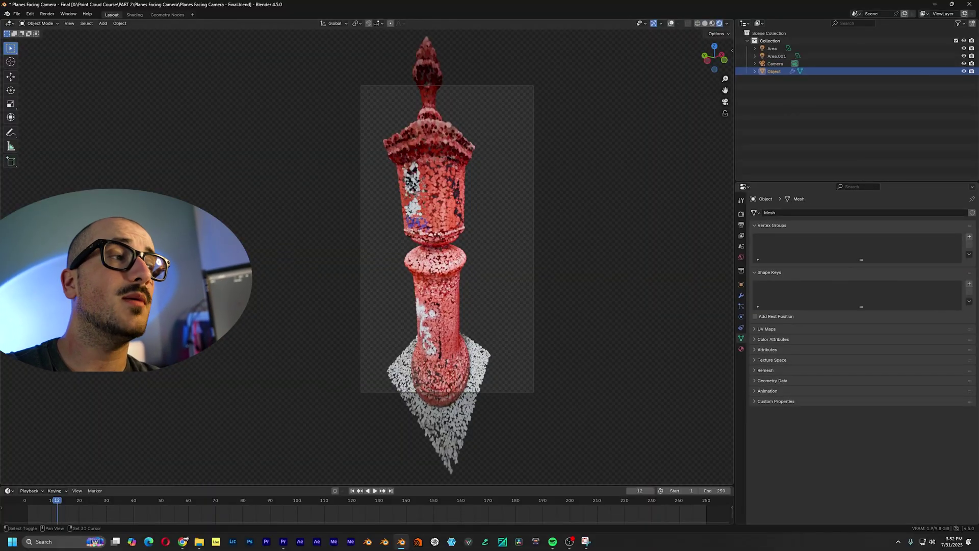
key("w")
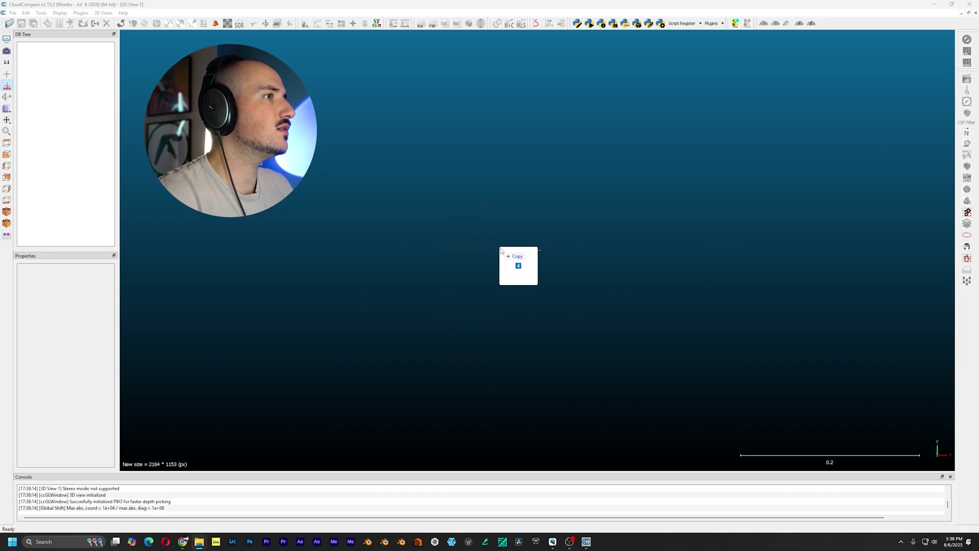
Load 09LD2659.las, 09LD2669.las, 09LD2750.las and 09LD2760.las into CloudCompare, applying the same loading options with all standard fields to every file.
left_click_drag(500, 249, 500, 249)
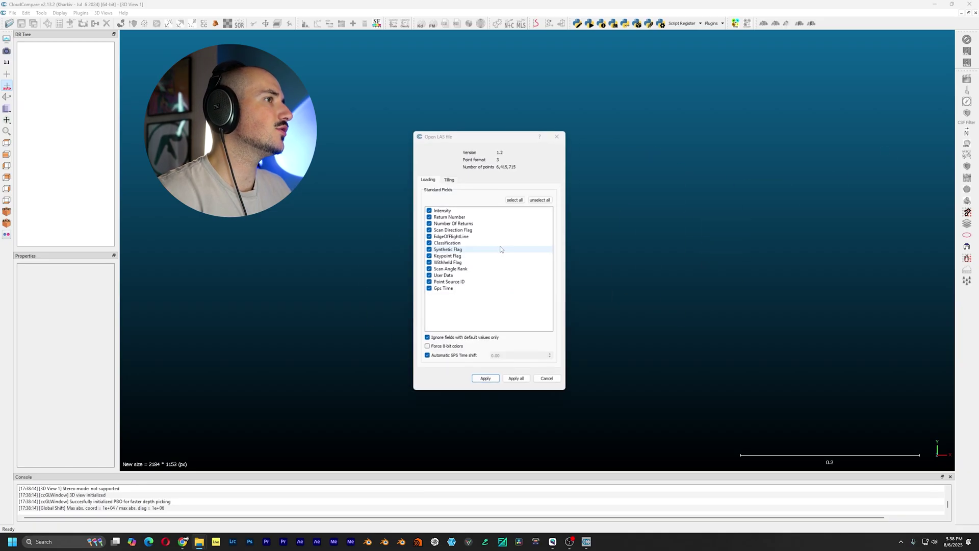
left_click(515, 379)
left_click(579, 344)
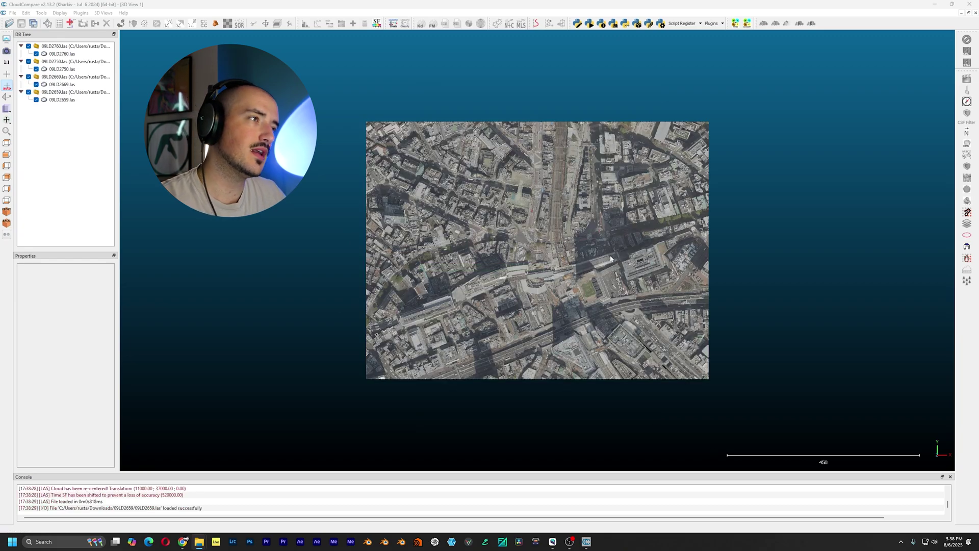
Examine the combined Shibuya point cloud from above and at an angle, with the point size reduced to the minimum.
scroll(611, 258, "up", 3)
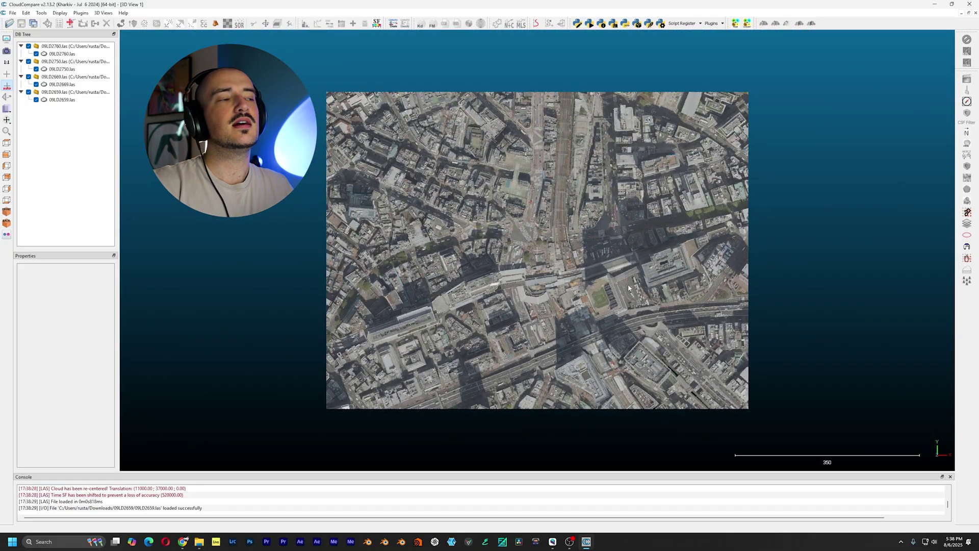
scroll(579, 301, "down", 4)
left_click_drag(540, 315, 561, 181)
scroll(580, 267, "up", 1, "alt")
scroll(581, 268, "down", 5, "ctrl")
scroll(561, 181, "up", 18)
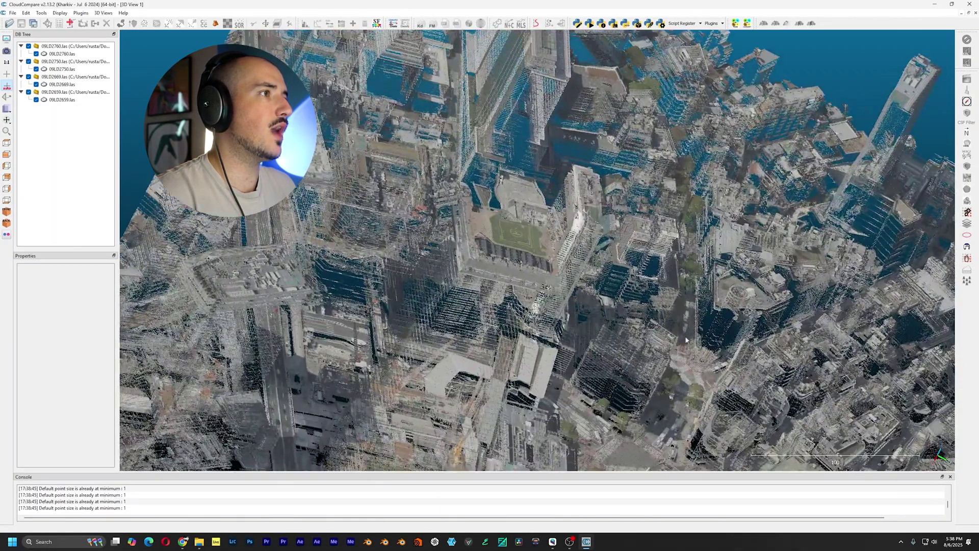
right_click_drag(561, 179, 387, 161)
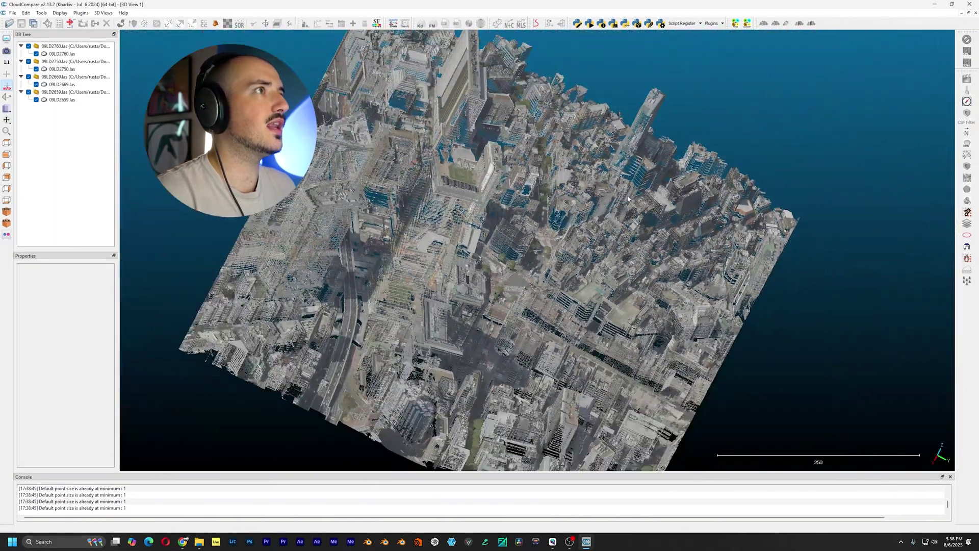
scroll(373, 226, "up", 5)
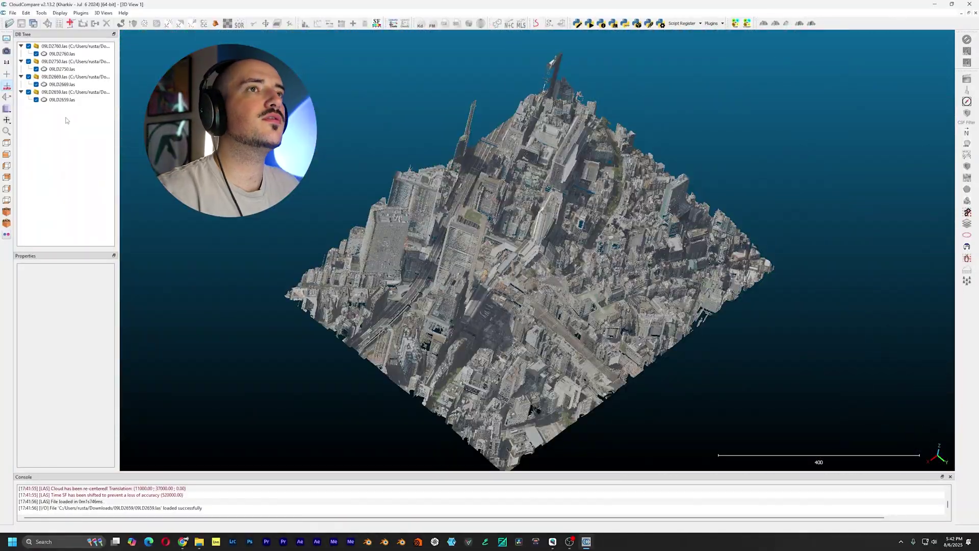
Save the 09LD2659 cloud as the PLY mesh file 09LD2659.ply in the plys folder within Downloads.
left_click(62, 100)
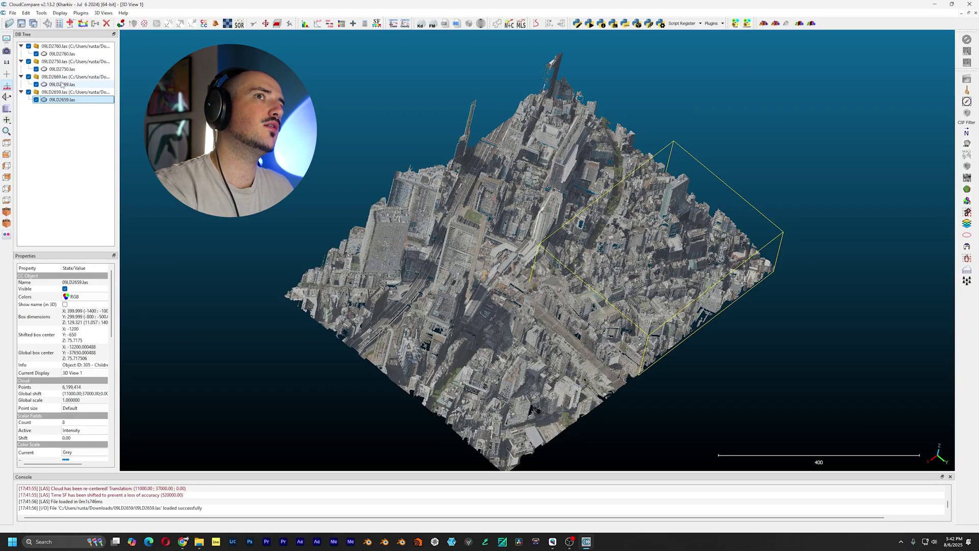
left_click(21, 23)
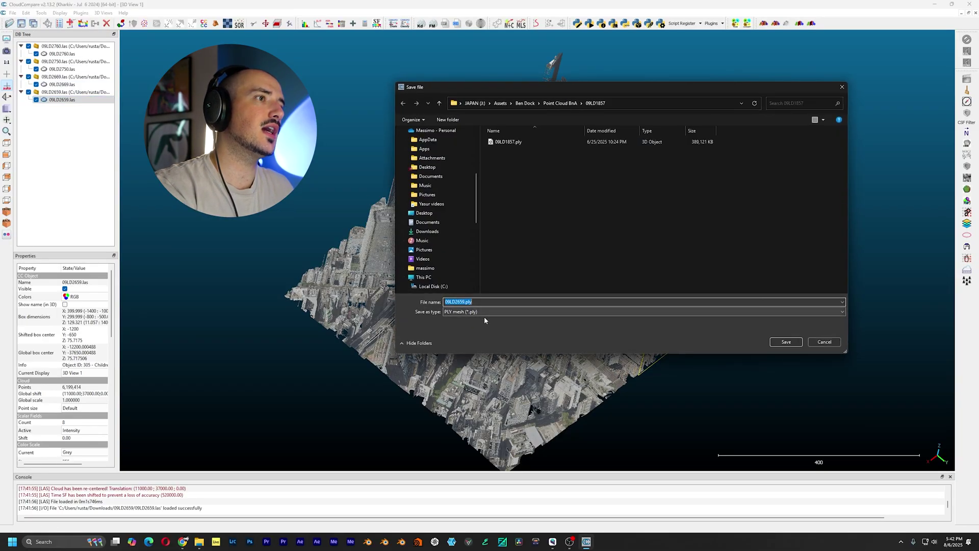
key("Escape")
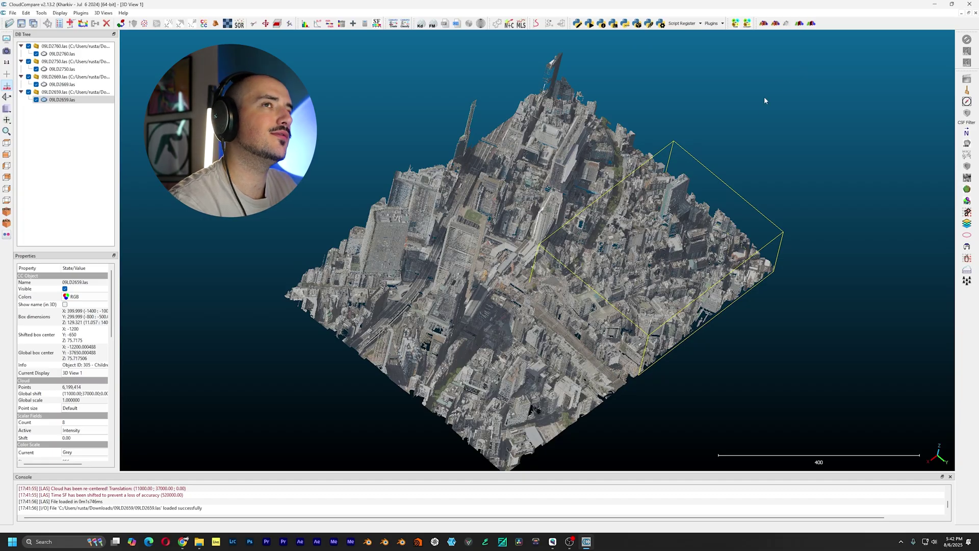
left_click(110, 157)
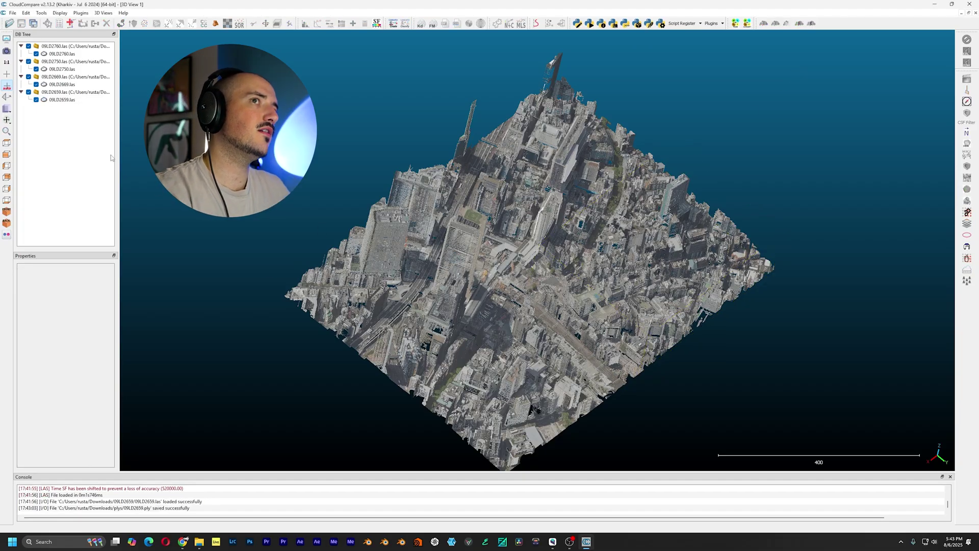
Save the 09LD2669 cloud as a PLY file.
left_click(63, 84)
left_click(21, 23)
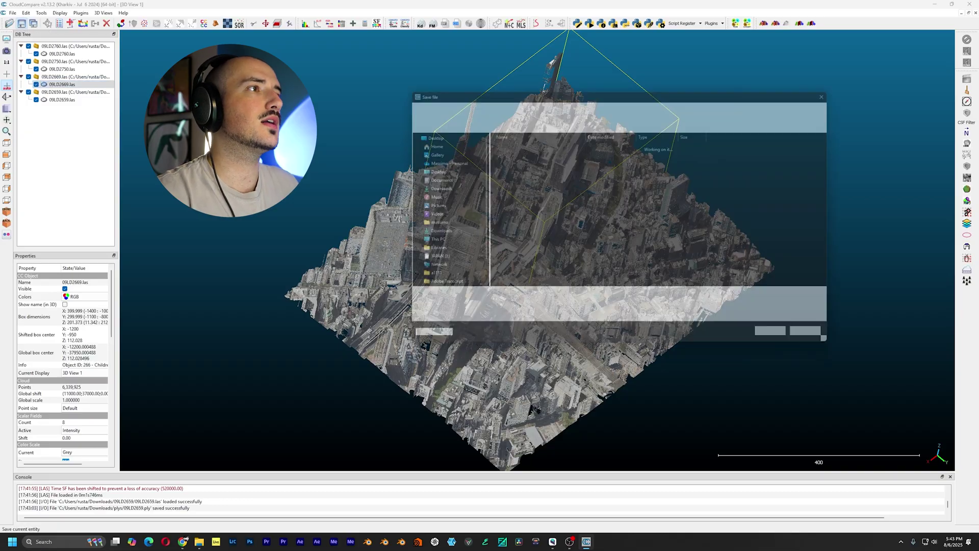
left_click(772, 341)
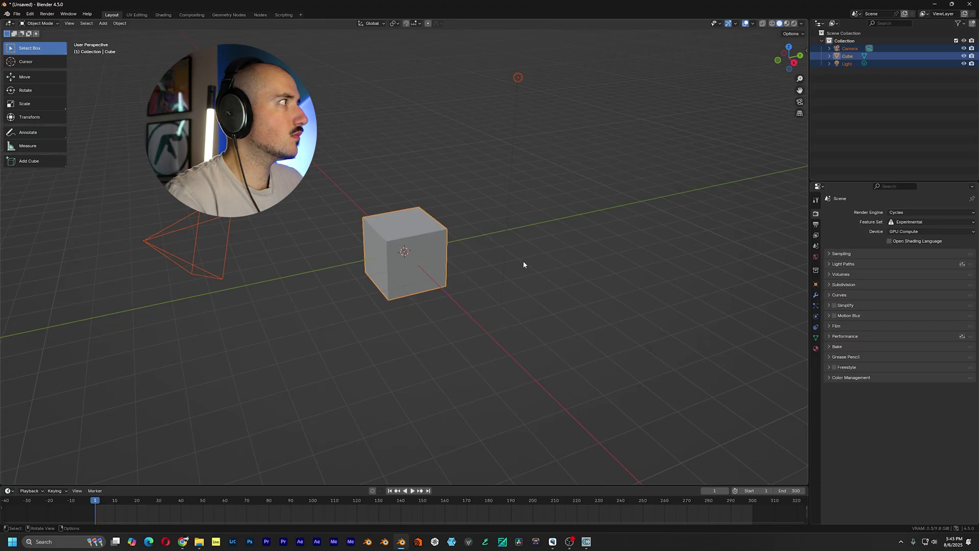
Switch to Blender, delete the default camera, cube and light, and import the four PLY point clouds at scale 1.000.
key("x")
left_click(511, 262)
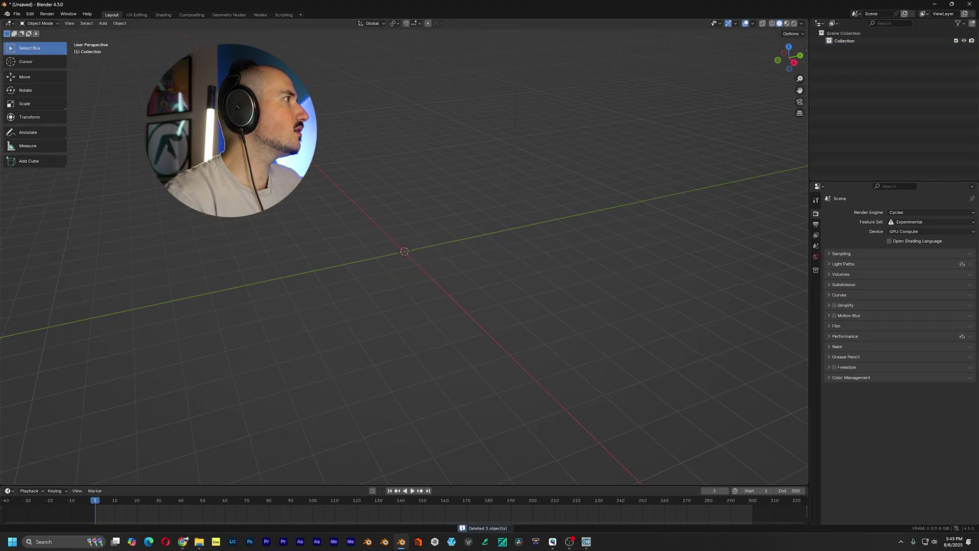
left_click_drag(978, 218, 533, 218)
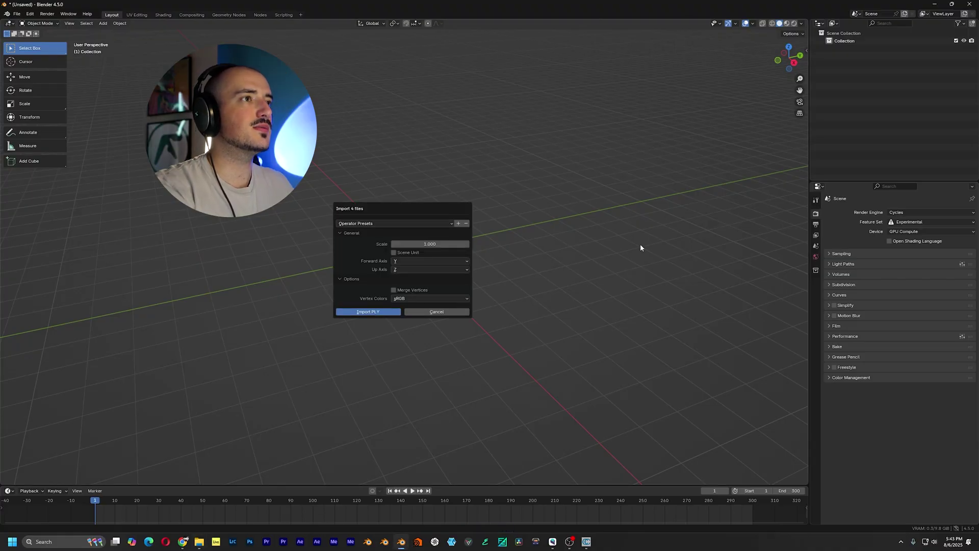
key("Return")
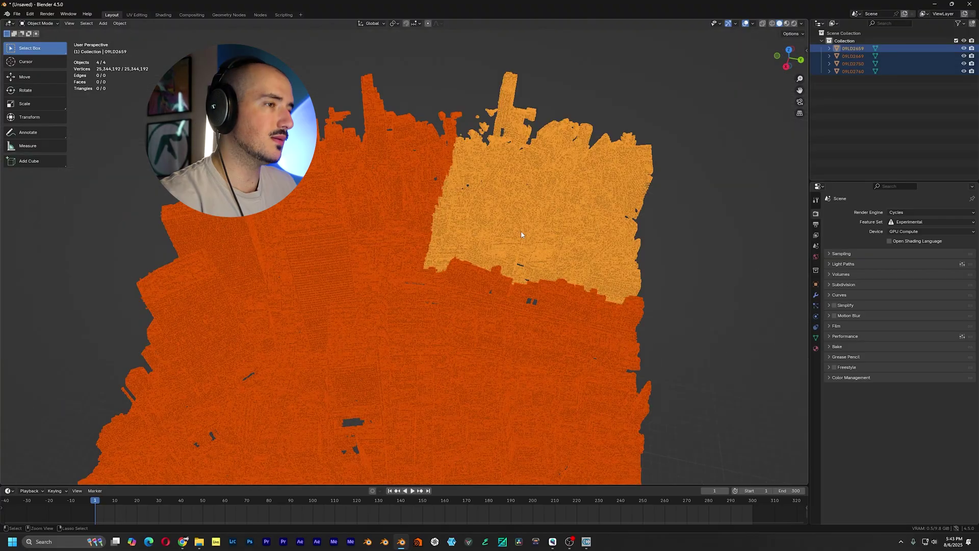
Join the four imported point clouds into one object and set its scale to 0.1 on all axes.
key("ctrl+j")
middle_click_drag(607, 252, 733, 263)
left_click(816, 286)
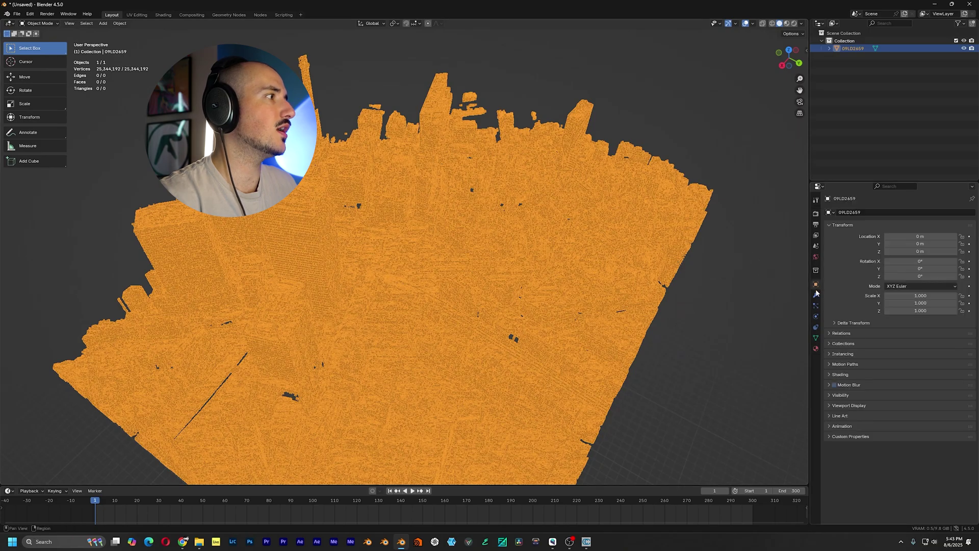
left_click(908, 295)
type(".1")
key("Return")
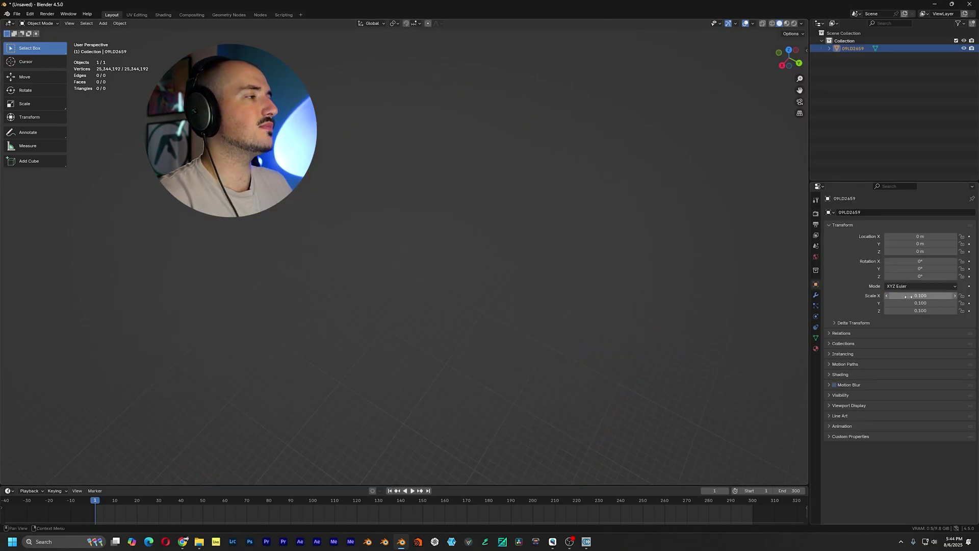
Select a single vertex near the middle of the joined cloud in bottom view and snap the 3D cursor to it.
key("KP_Decimal")
middle_click_drag(674, 301, 434, 285)
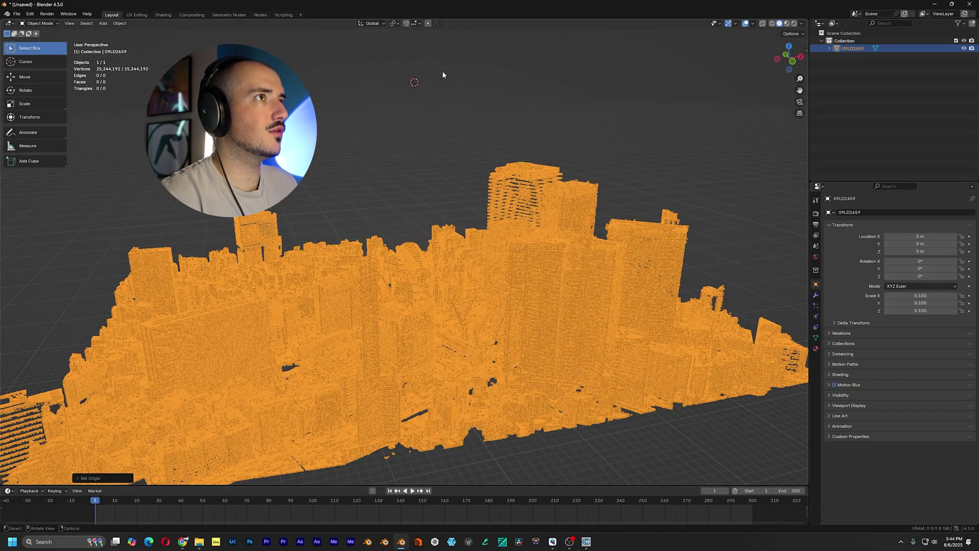
scroll(372, 349, "up", 1)
middle_click_drag(372, 348, 393, 332)
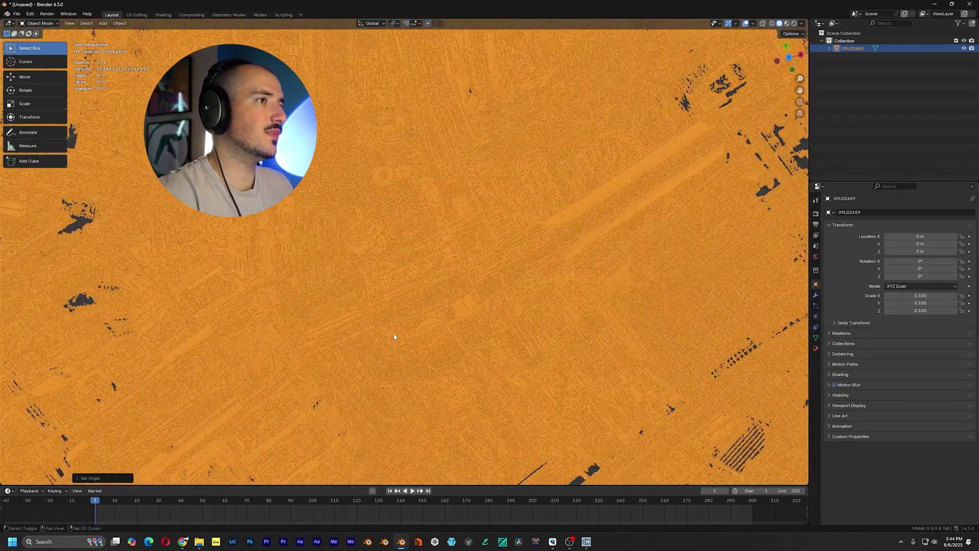
left_click(789, 60)
scroll(555, 255, "down", 5)
scroll(437, 270, "up", 6)
key("grave")
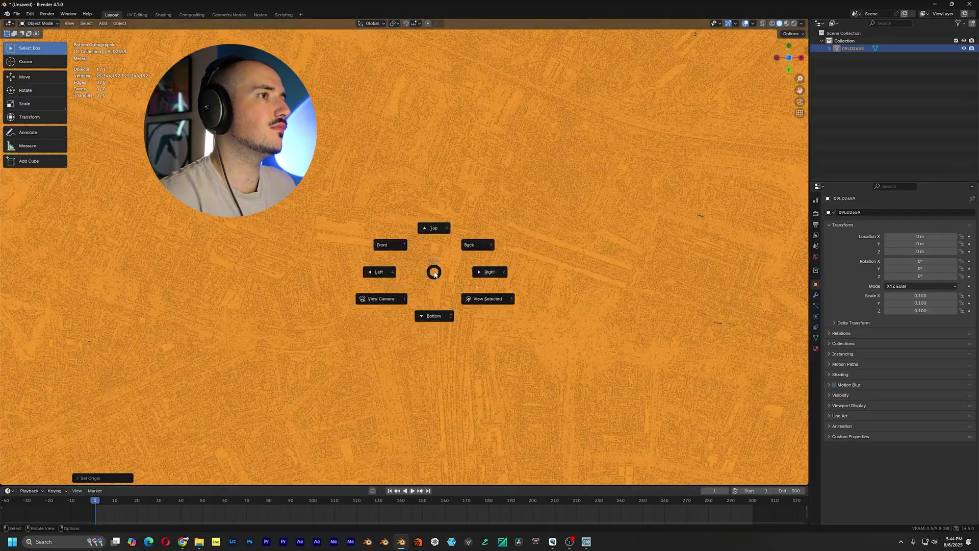
key("Escape")
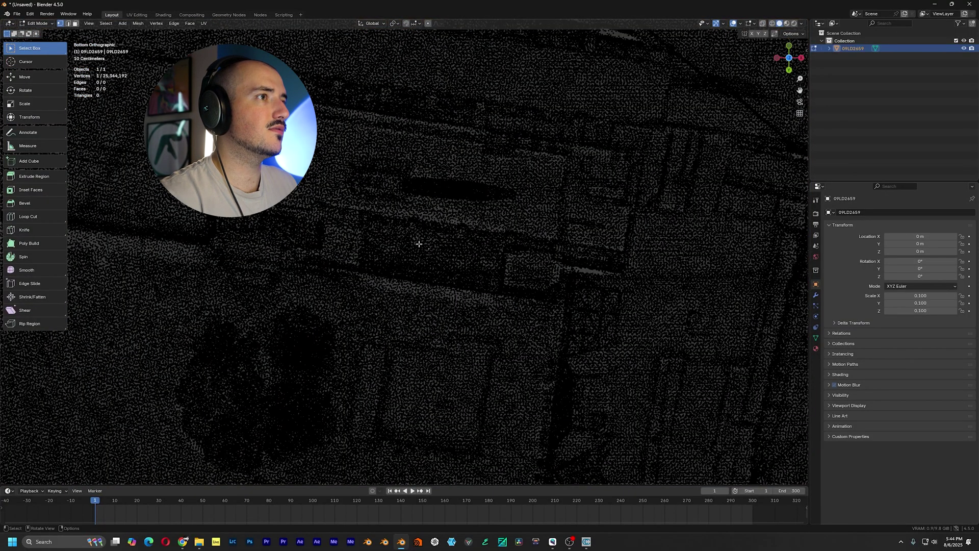
key("shift+s")
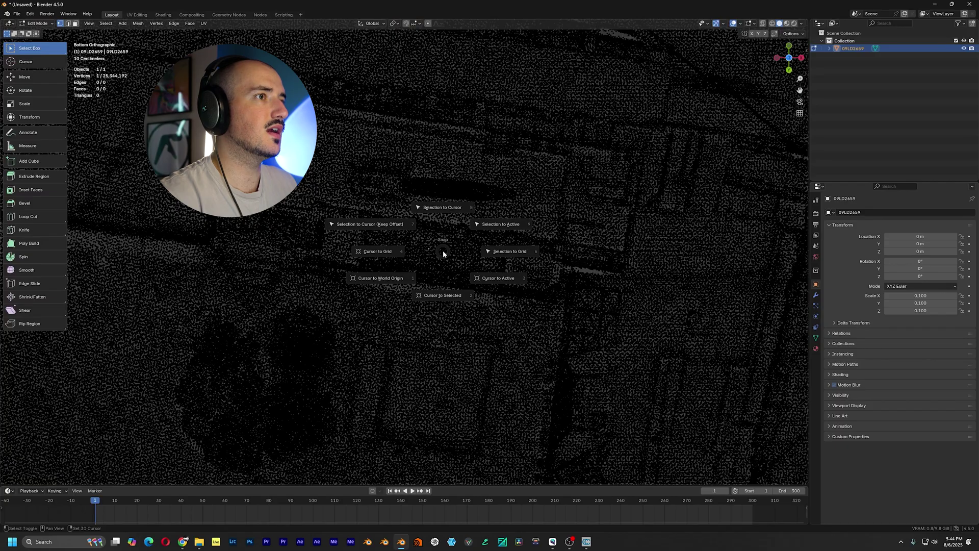
left_click(435, 294)
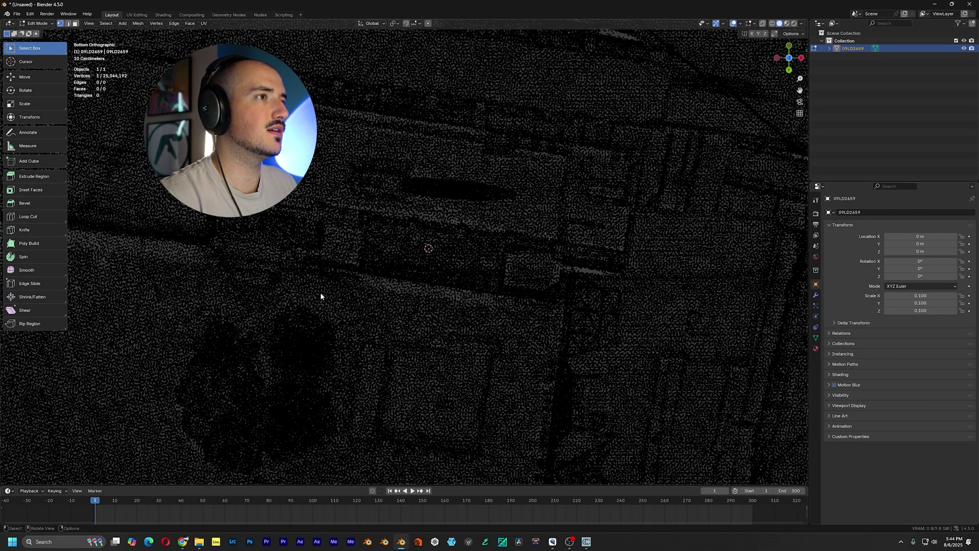
Set the joined cloud's origin to the 3D cursor in Object Mode.
key("Tab")
right_click(417, 278)
mouse_move(424, 268)
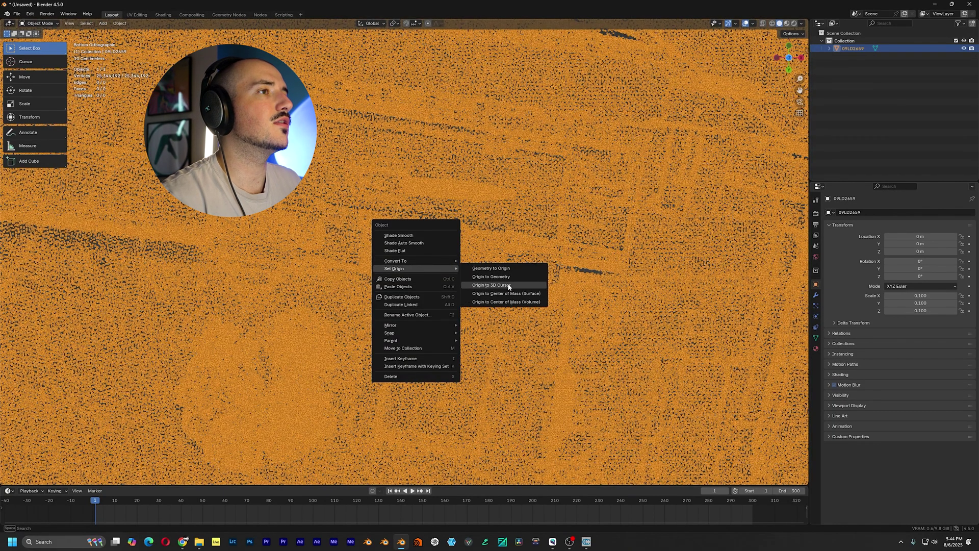
left_click(503, 286)
Clear the joined cloud's location so its origin sits at the world origin, and deselect it.
scroll(509, 248, "down", 3)
scroll(509, 247, "down", 3)
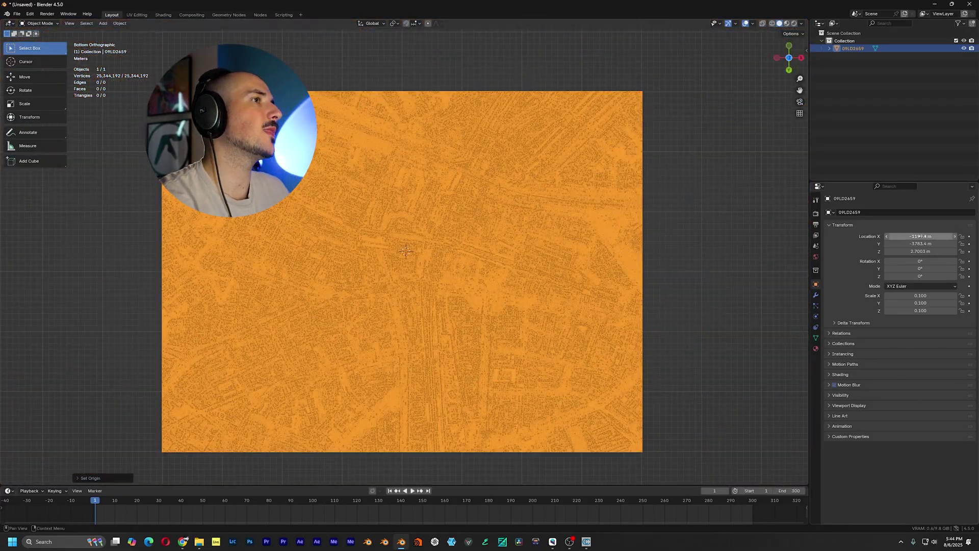
key("alt+g")
left_click(644, 201)
mouse_move(289, 195)
middle_mouse_down()
mouse_move(643, 201)
mouse_move(556, 228)
mouse_move(559, 219)
middle_mouse_up()
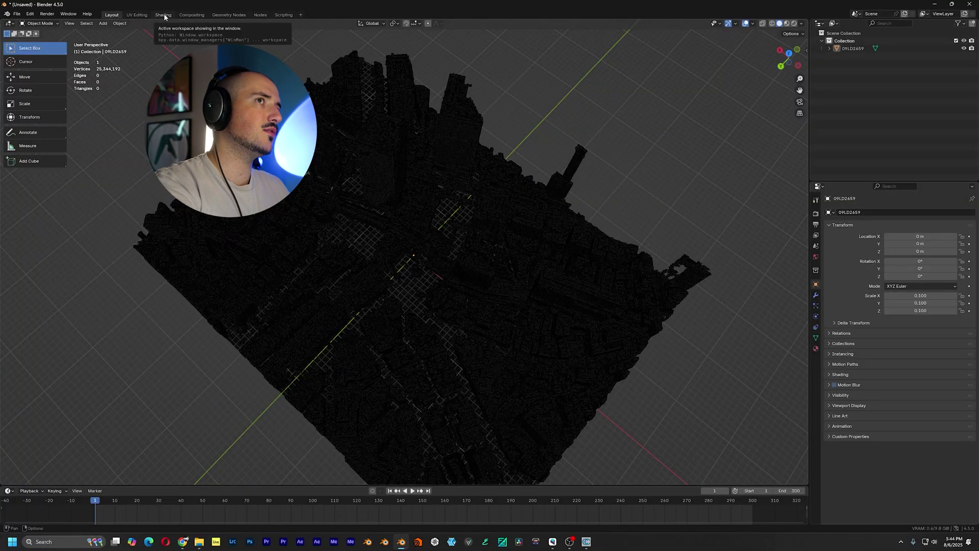
Open the Geometry Nodes workspace and create a new geometry node group on the joined cloud.
left_click(228, 15)
left_click(675, 113)
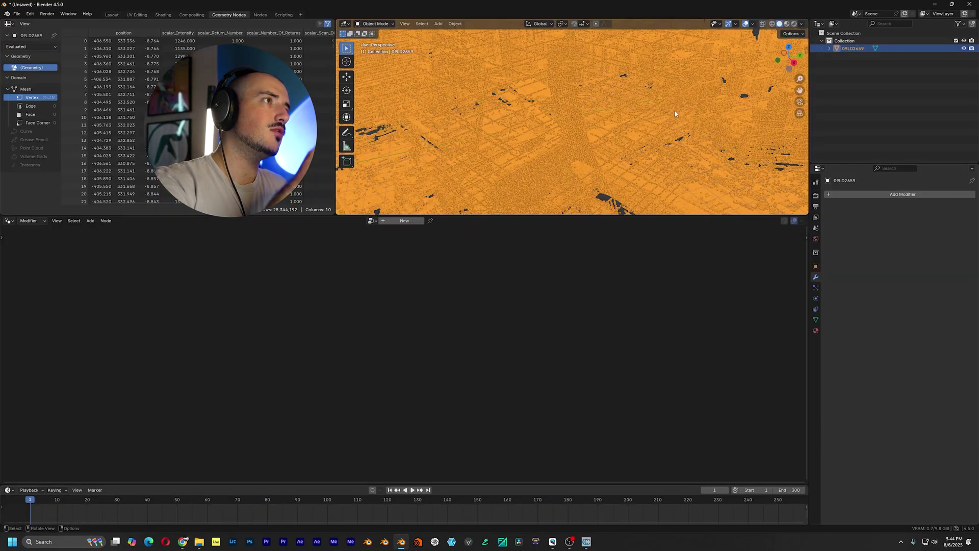
middle_click_drag(674, 111, 659, 111)
scroll(657, 108, "down", 6)
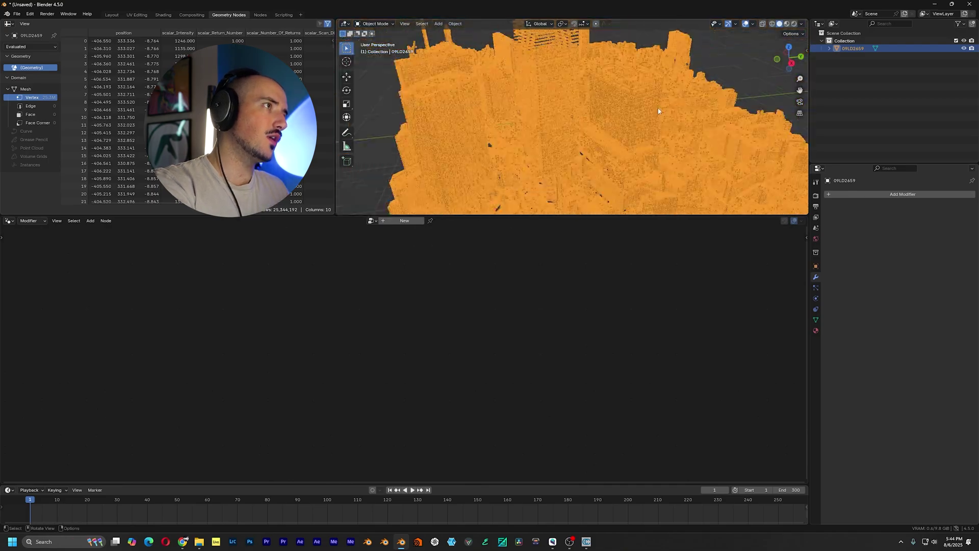
left_click(720, 76)
left_click(402, 220)
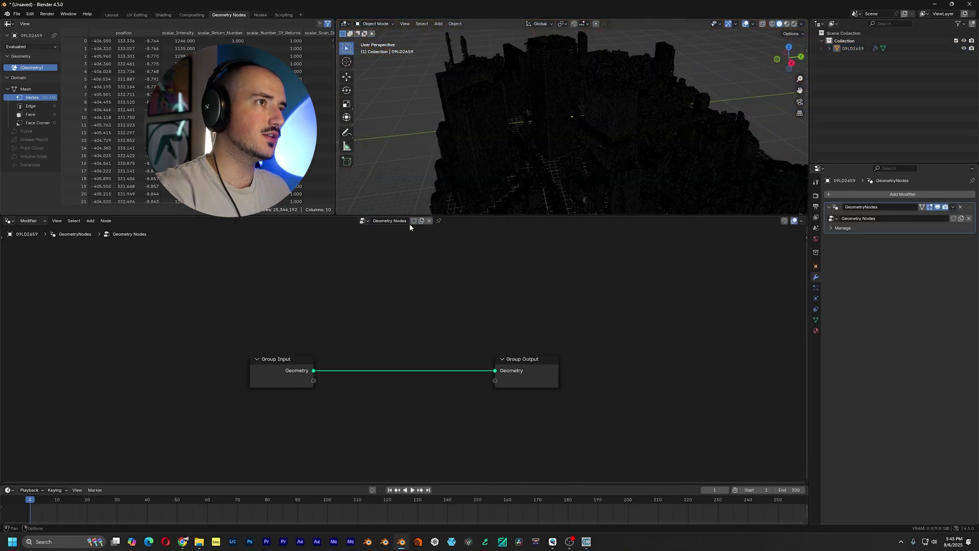
Add a Mesh to Points node set to Vertices between the Group Input and Group Output nodes.
key("shift+a")
type("meshy")
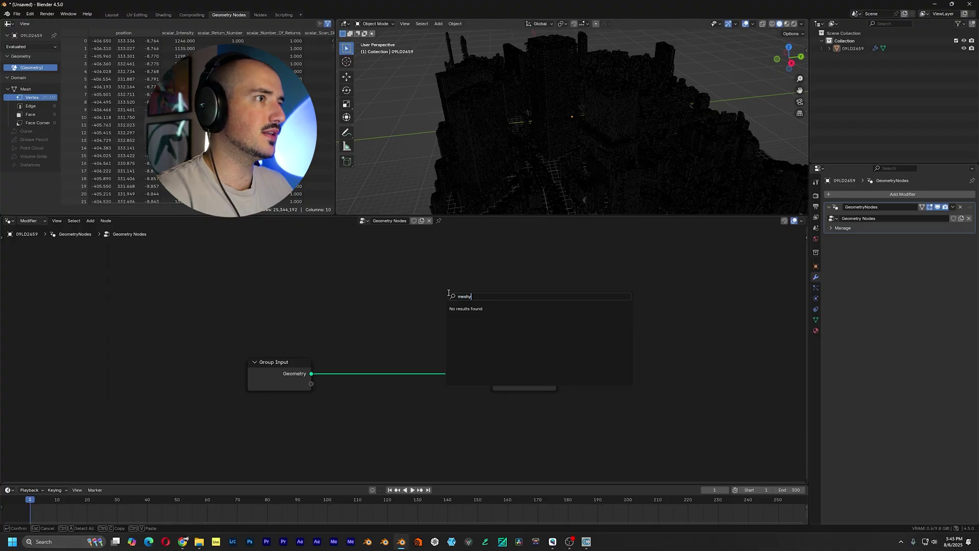
key("BackSpace")
type("t")
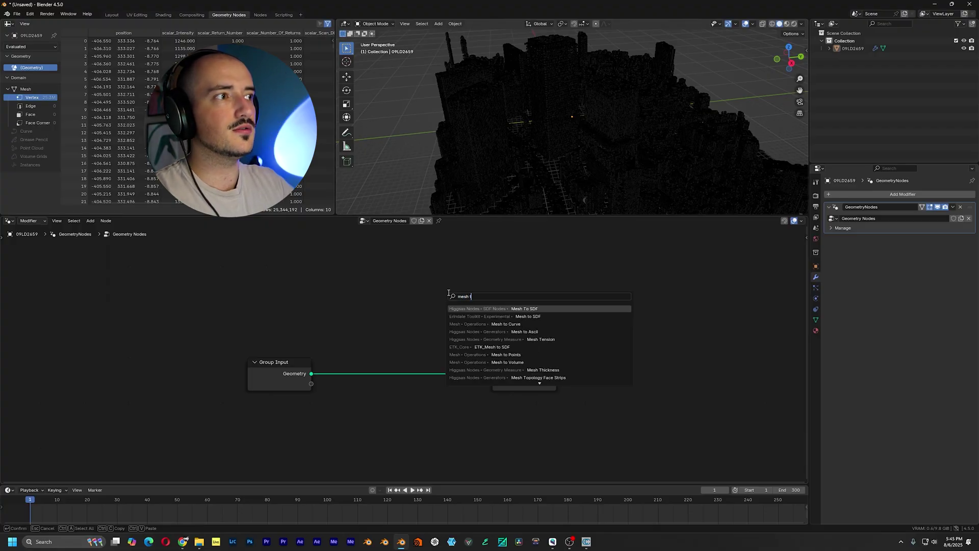
type("o po")
key("Return")
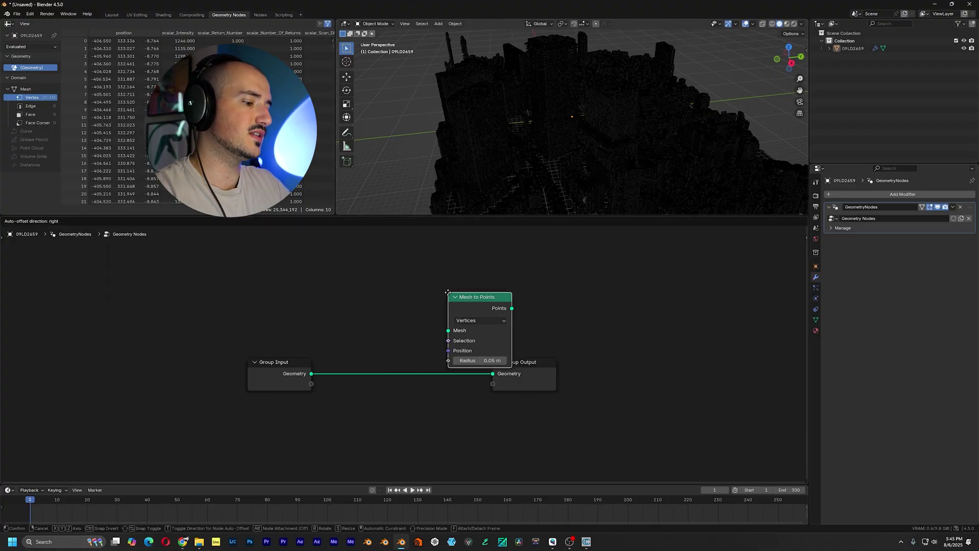
left_click(326, 336)
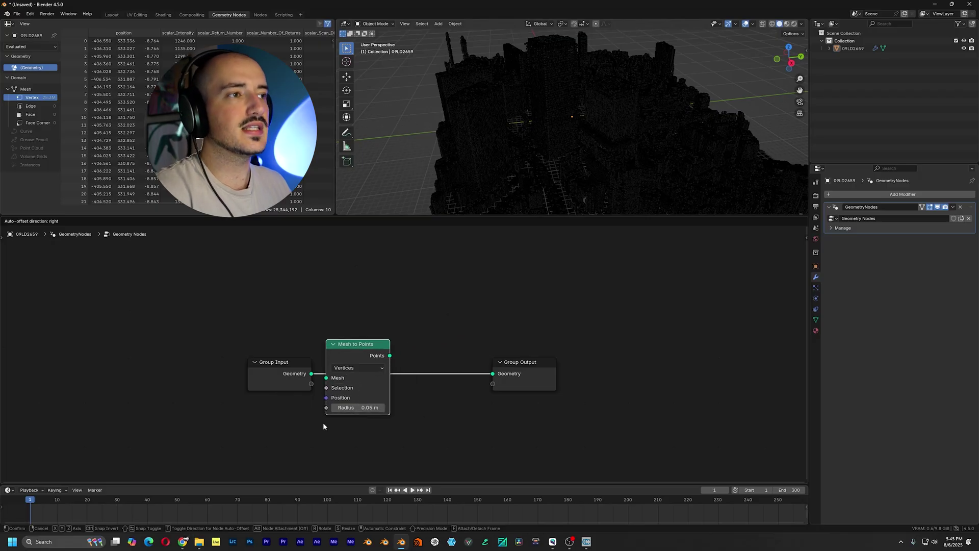
middle_click_drag(479, 143, 579, 137)
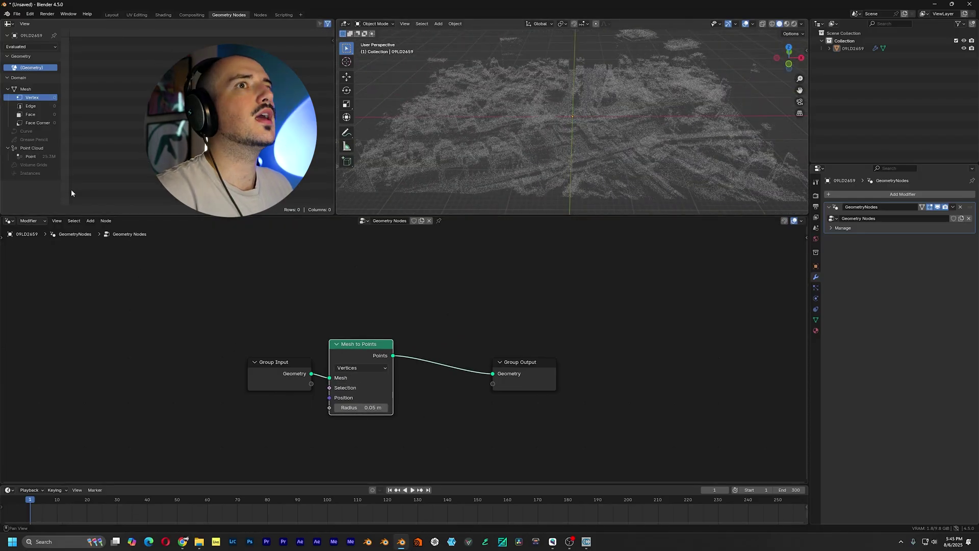
Examine the point cloud's per-point attributes, including intensity, classification and Col, in the enlarged spreadsheet.
left_click(45, 156)
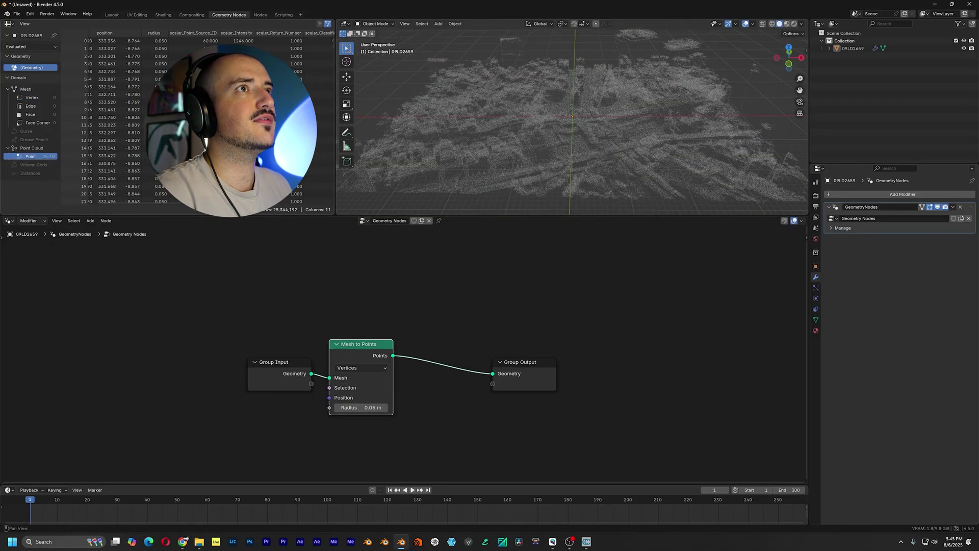
middle_click_drag(286, 189, 350, 197)
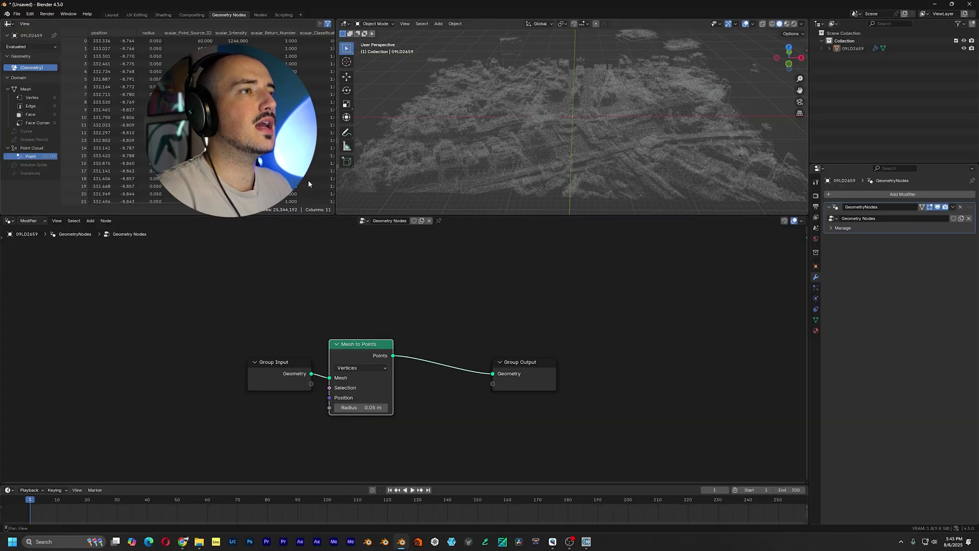
key("ctrl+space")
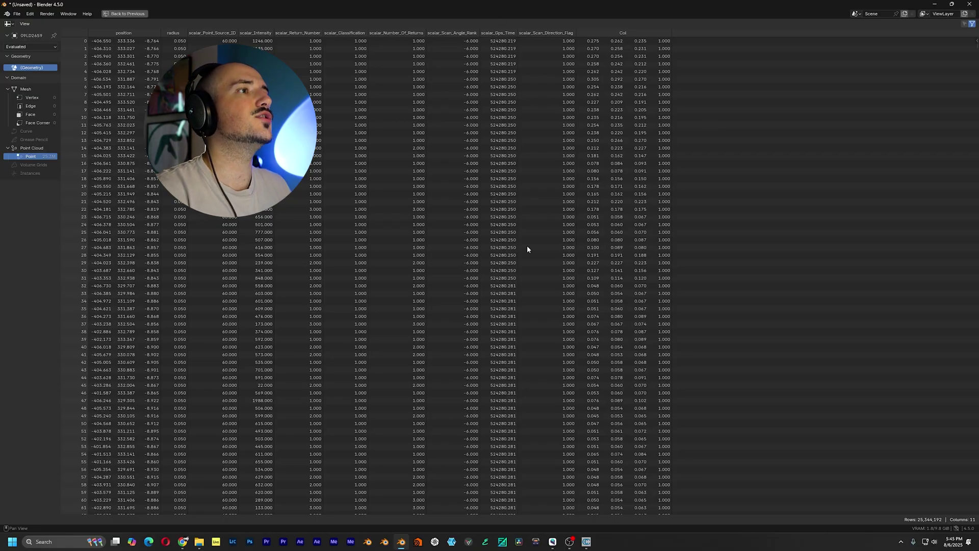
scroll(561, 357, "down", 10)
middle_click_drag(615, 477, 559, 162)
middle_click_drag(540, 408, 527, 148)
scroll(533, 304, "up", 6)
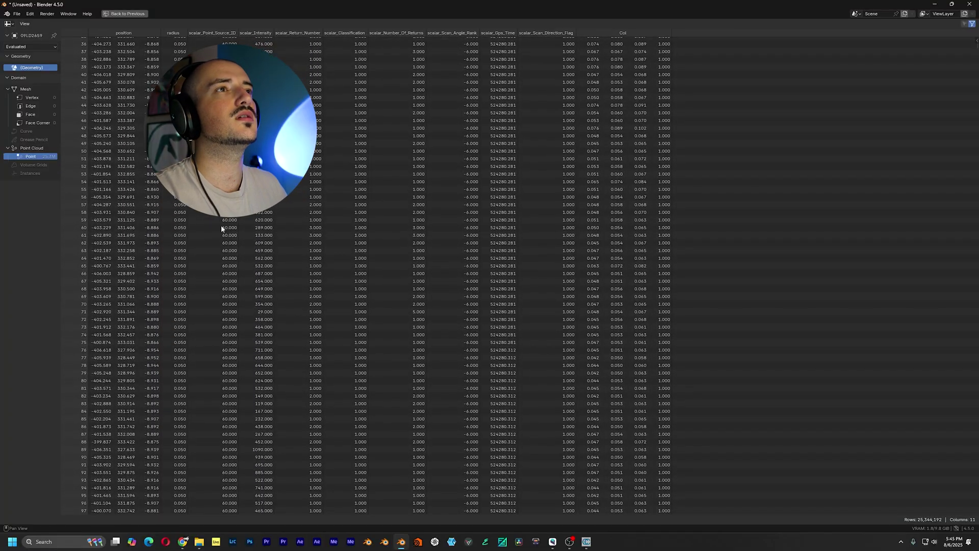
scroll(407, 262, "down", 14)
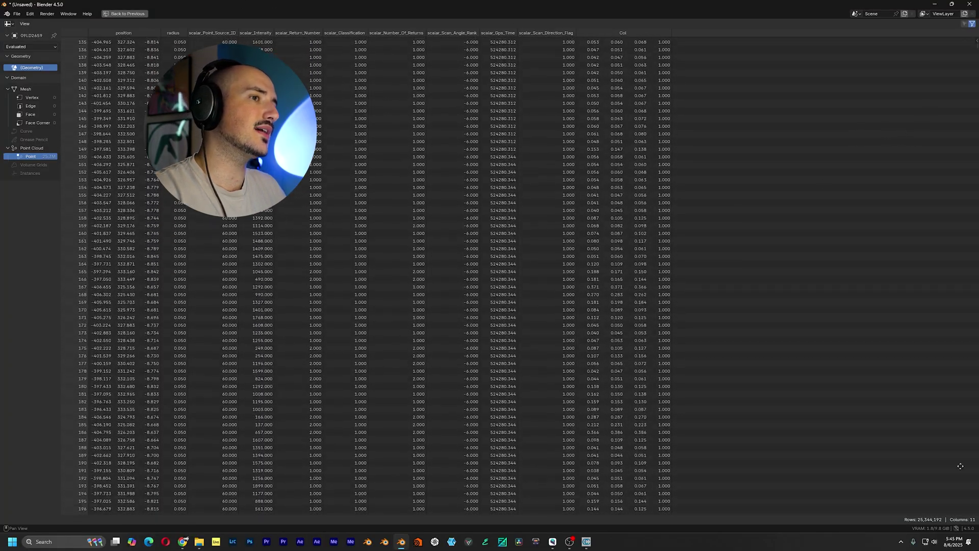
middle_click_drag(148, 496, 682, 100)
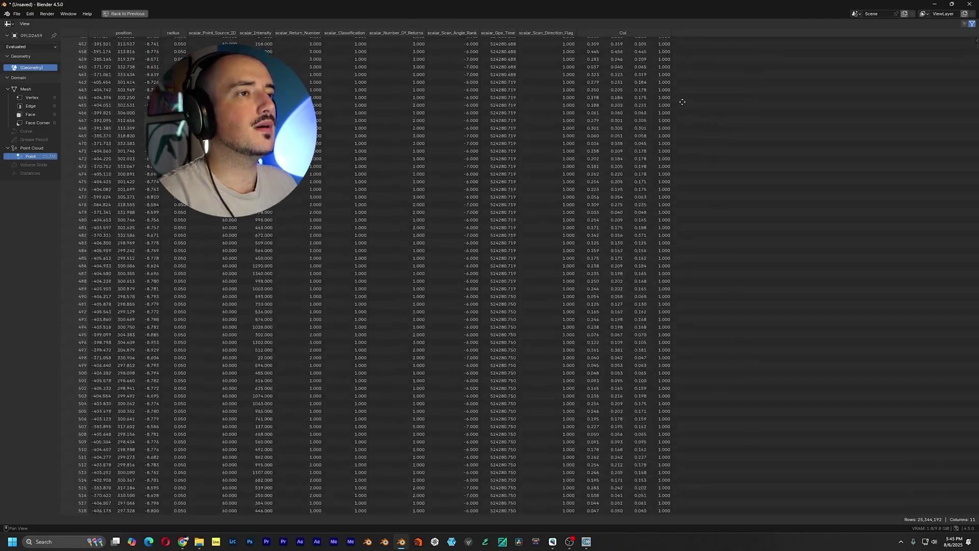
middle_click_drag(626, 376, 686, 202)
scroll(498, 453, "up", 4)
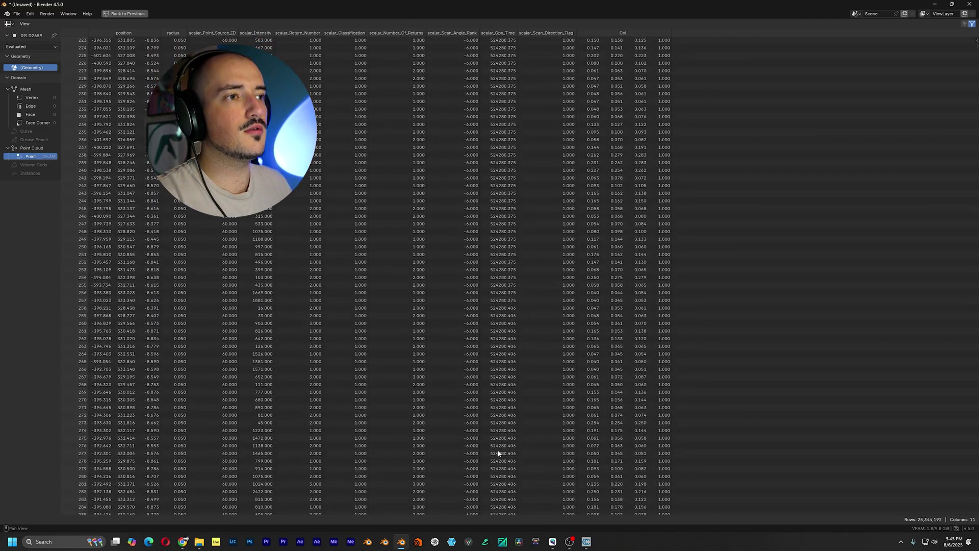
scroll(250, 413, "down", 1)
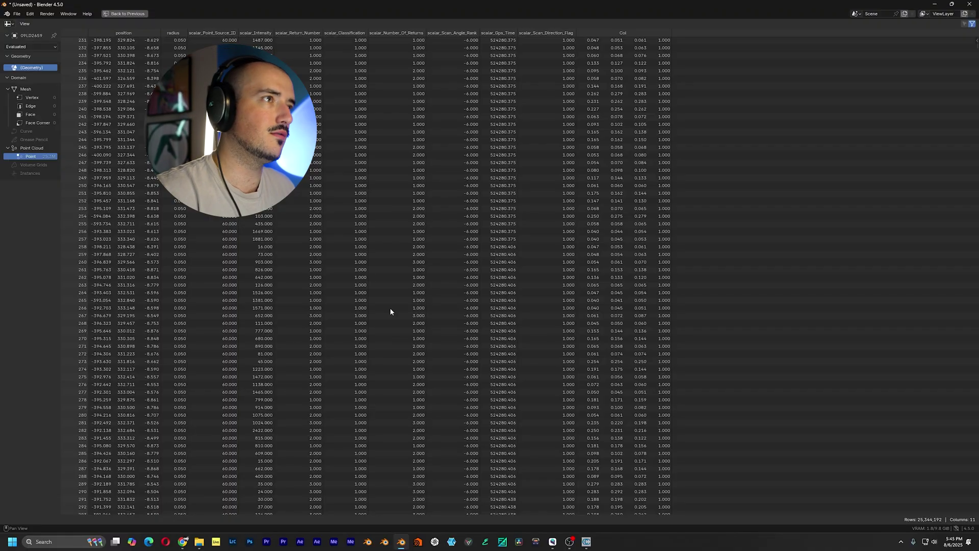
key("ctrl+space")
Add a Random Value node below the Group Input and set its data type to Boolean.
left_click_drag(247, 307, 361, 392)
left_click_drag(361, 391, 278, 386)
left_click(374, 267)
middle_click_drag(305, 293, 452, 298)
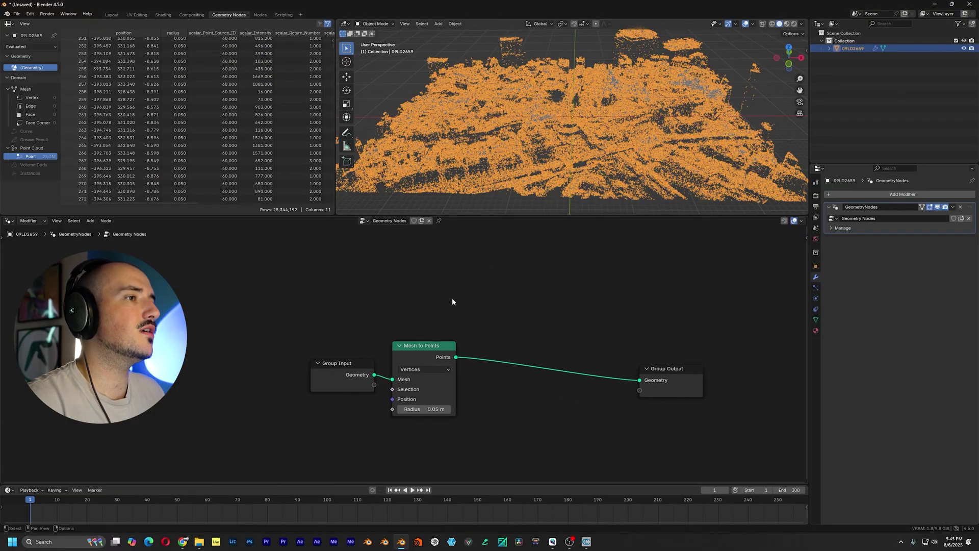
key("shift+a")
left_click(455, 294)
type("ran")
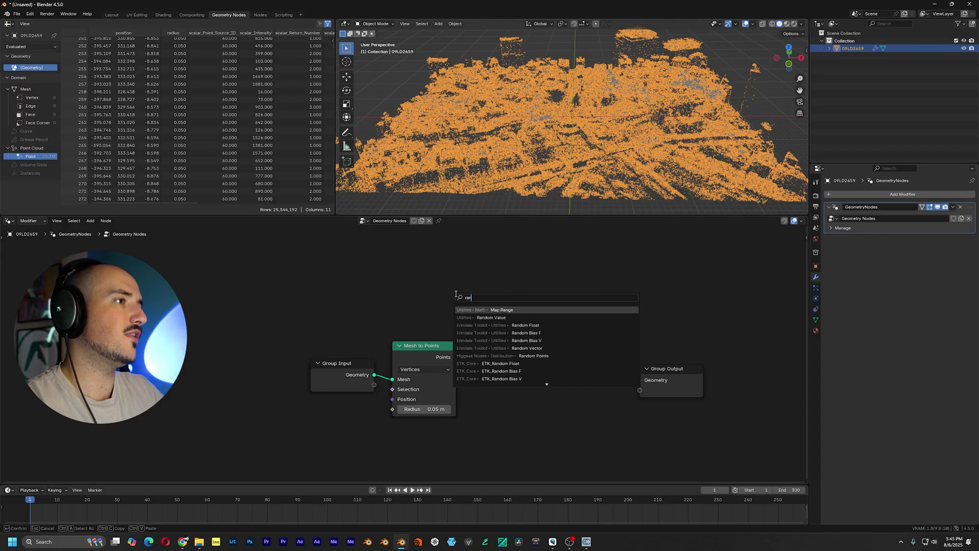
key("Down")
key("Return")
left_click(307, 397)
left_click(352, 427)
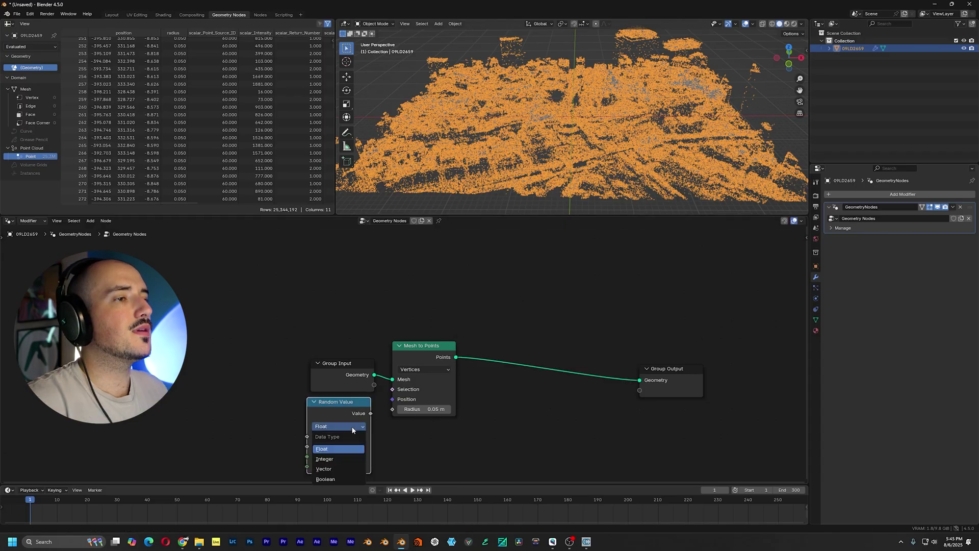
left_click(349, 478)
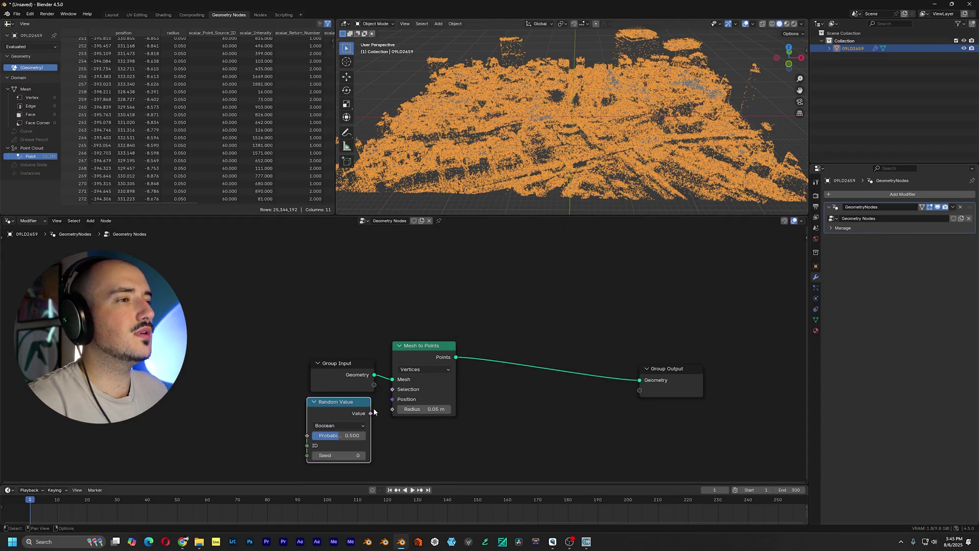
Connect the Random Value output to the Selection of Mesh to Points and set its probability to 0.1.
left_click_drag(389, 398, 390, 394)
left_click(343, 436)
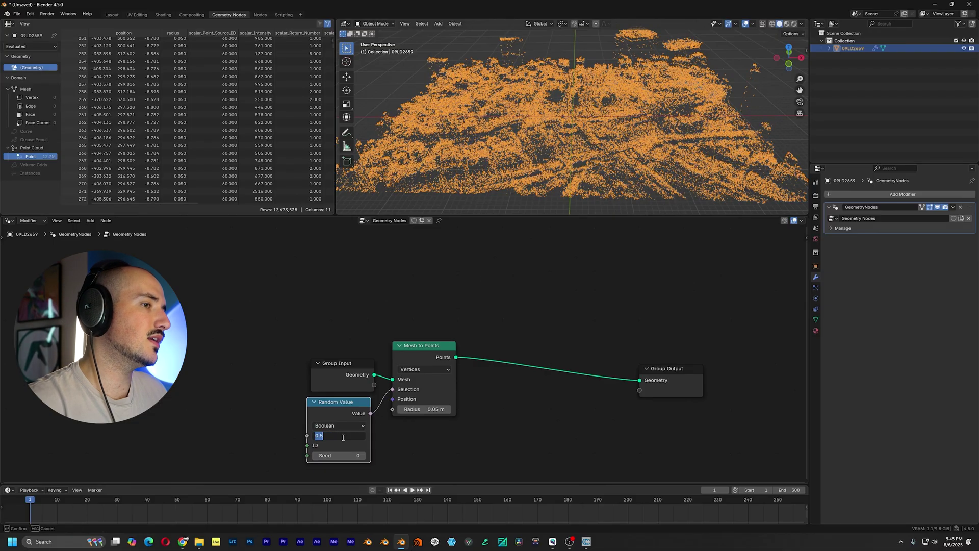
key("Return")
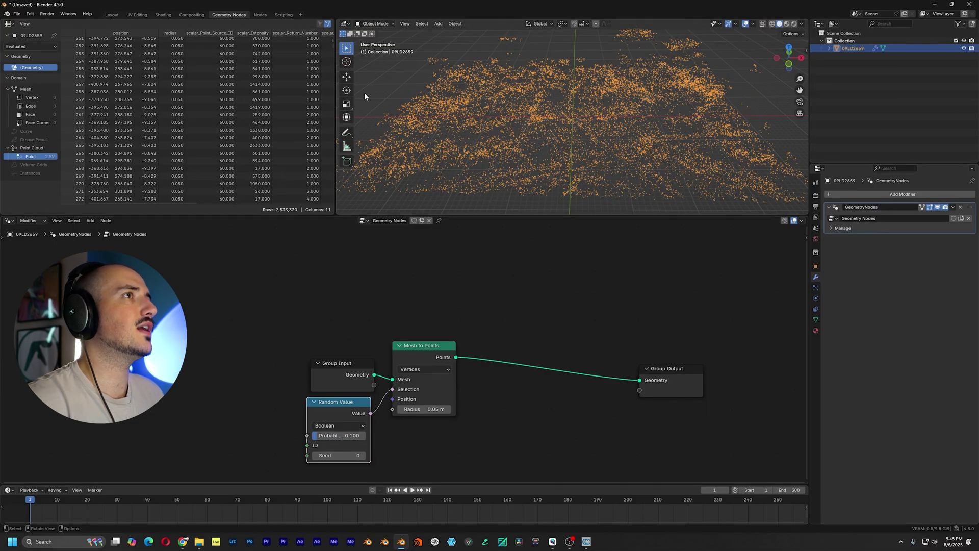
middle_click_drag(364, 93, 605, 142)
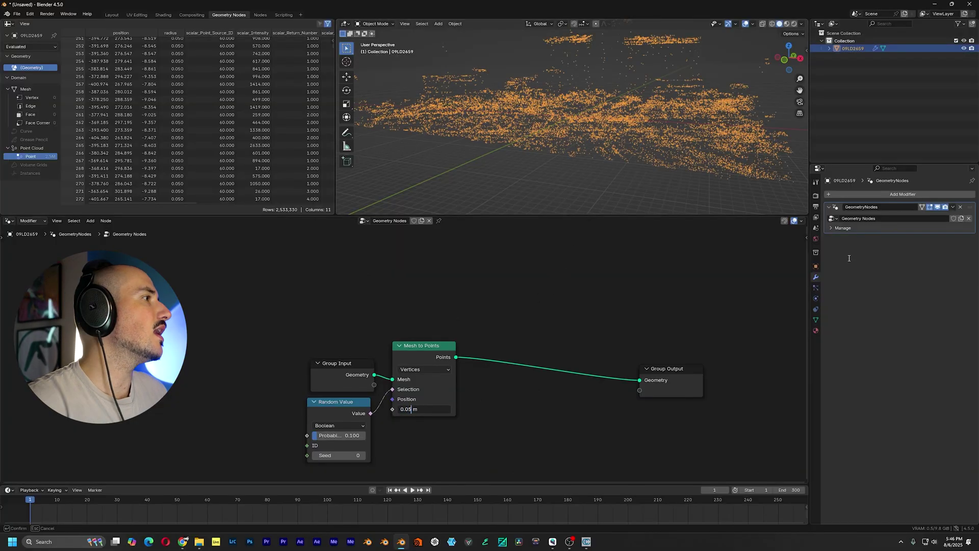
Apply the cloud's scale so the transform is reset to 1, and deselect the object.
left_click(815, 267)
key("ctrl+a")
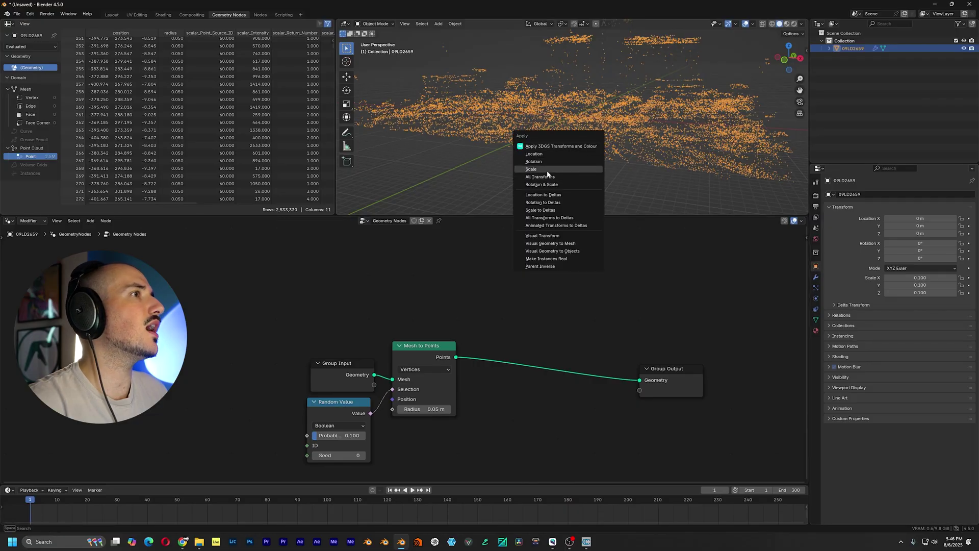
left_click(547, 172)
left_click(550, 155)
middle_click_drag(537, 137, 707, 171)
scroll(583, 163, "up", 6)
scroll(593, 165, "up", 2)
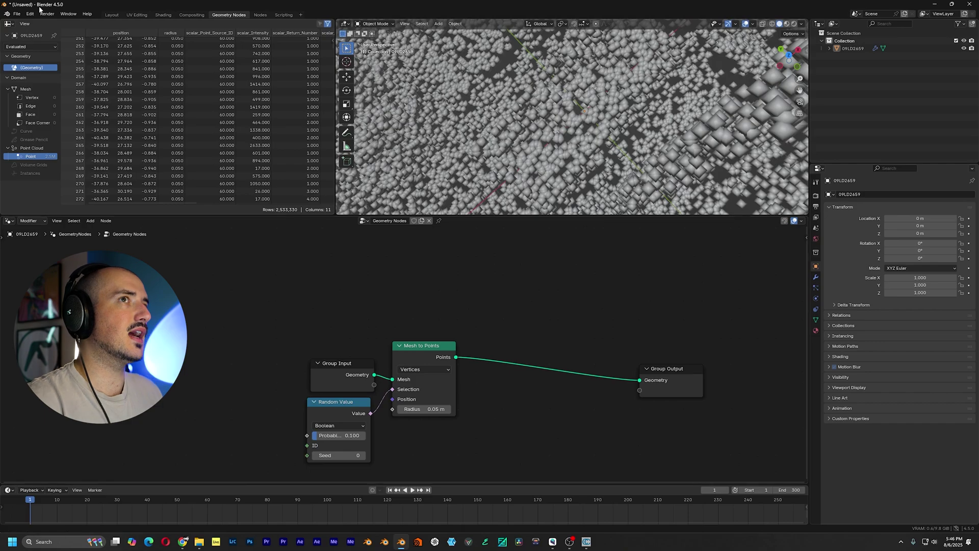
scroll(591, 126, "down", 4)
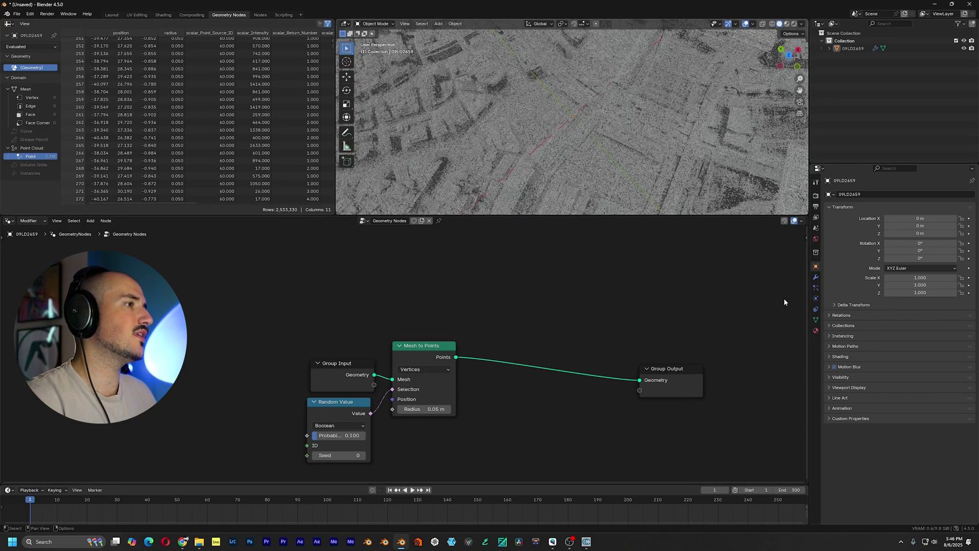
Insert a Set Material node between Mesh to Points and Group Output and assign the material named Material.
key("shift+a")
type("set")
key("Return")
left_click(523, 341)
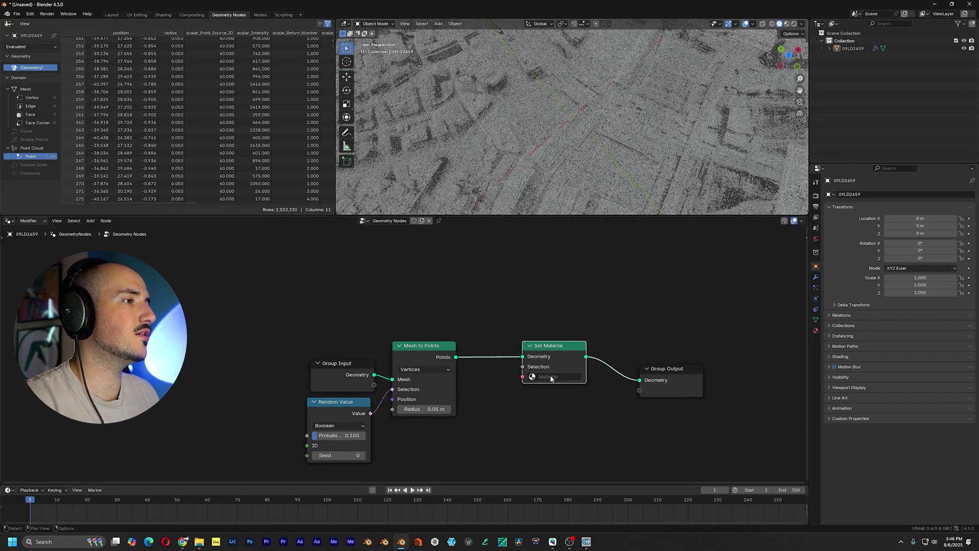
left_click(551, 377)
left_click(574, 402)
Open the cloud's material in the Shading workspace and expand the Color Attributes of its object data.
left_click(815, 331)
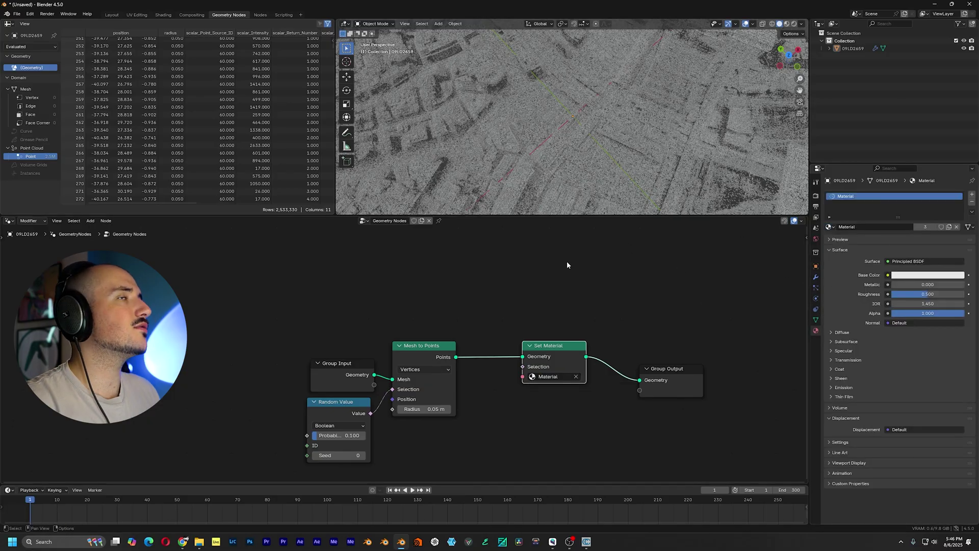
left_click(163, 15)
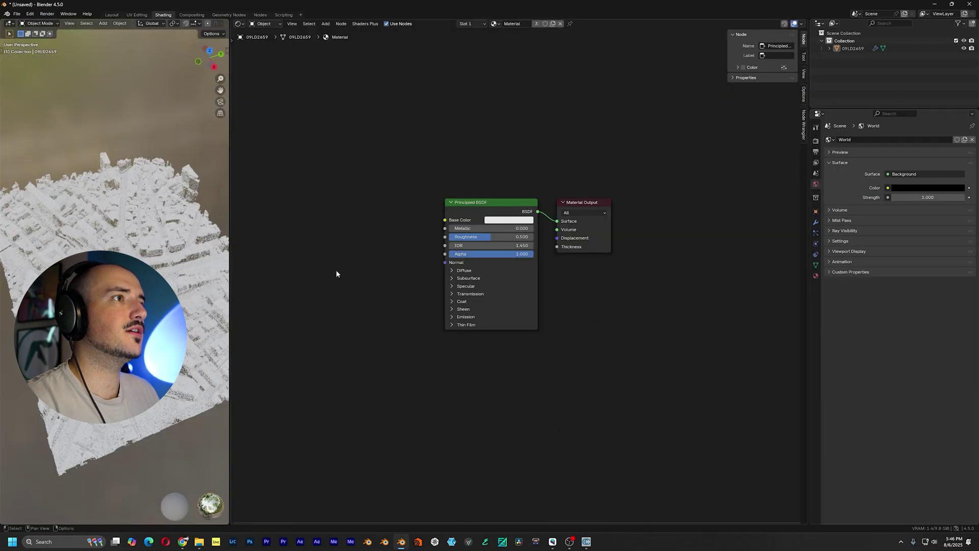
left_click(816, 266)
left_click(857, 266)
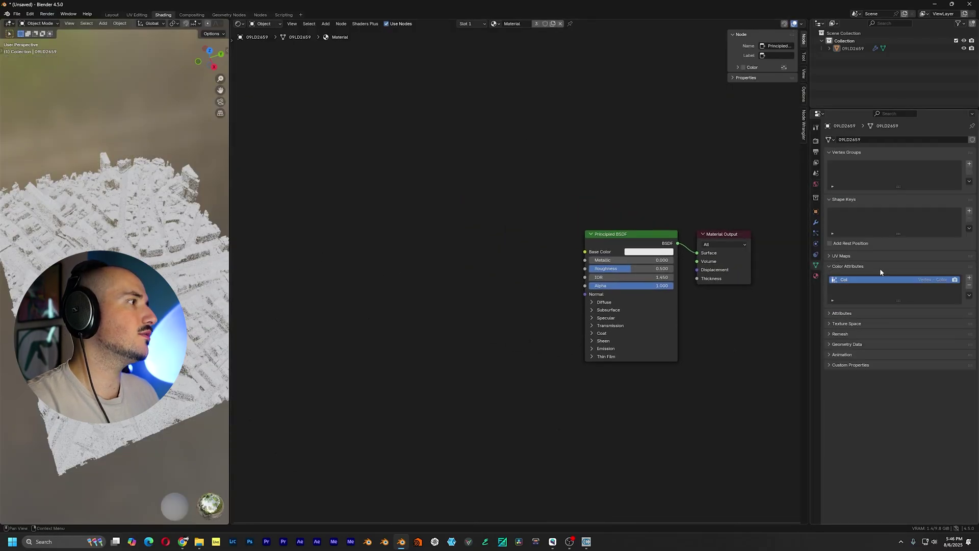
Add an Attribute node for Col, connect its Color to the Principled BSDF's Base Color, and check the coloured cloud.
key("shift+a")
left_click(442, 161)
type("col")
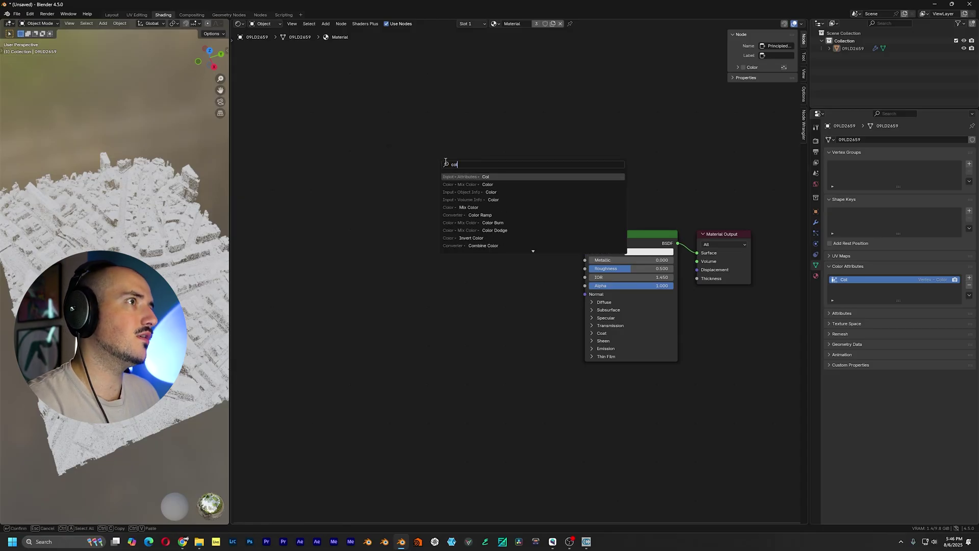
key("Return")
left_click(517, 258)
left_click_drag(557, 266, 585, 251)
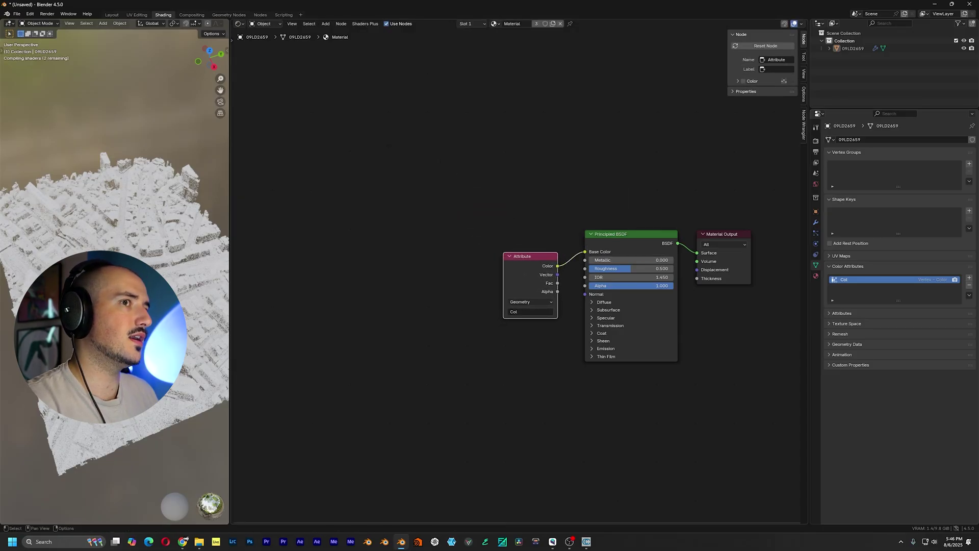
middle_click_drag(137, 316, 163, 285)
key("ctrl+space")
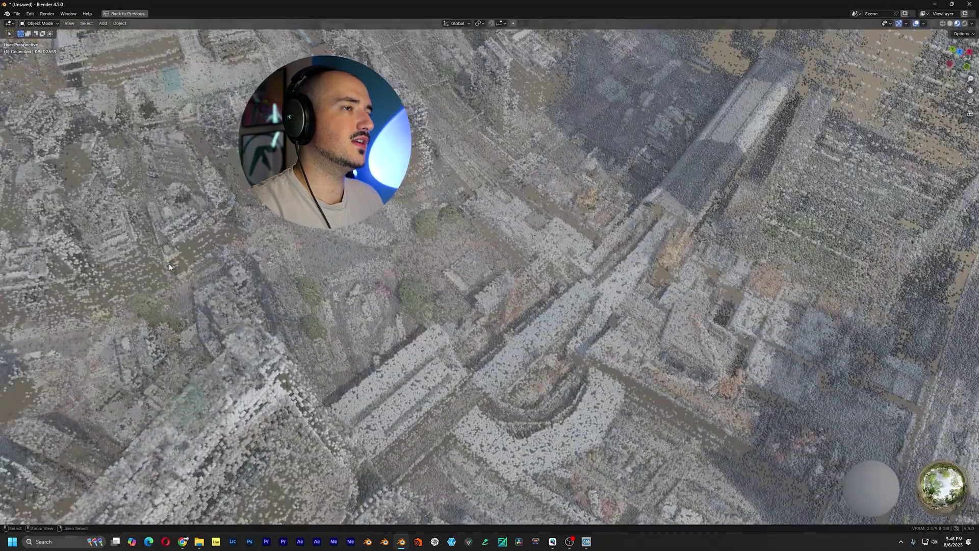
scroll(578, 299, "down", 7)
middle_click_drag(566, 347, 579, 299)
key("ctrl+space")
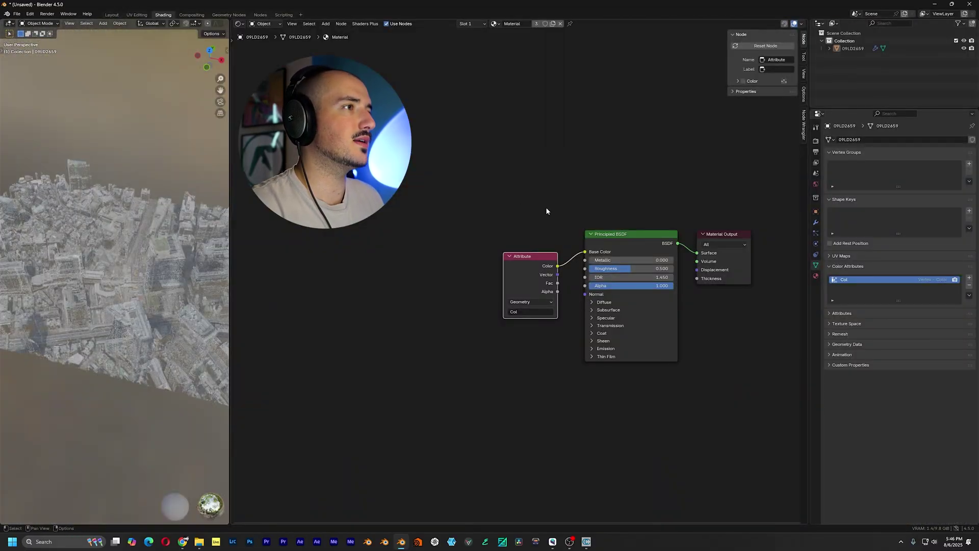
left_click(513, 187)
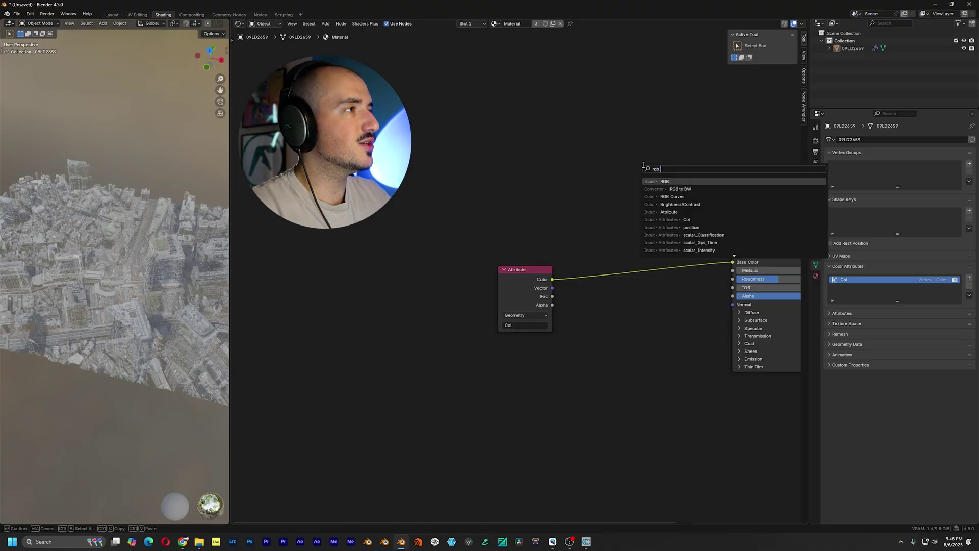
Insert an RGB Curves node between the Attribute node and the Principled BSDF's Base Color, and shift the Attribute and curves nodes aside.
type("cu")
key("Return")
left_click(567, 243)
left_click_drag(417, 214, 680, 373)
key("g")
left_click(640, 370)
middle_click_drag(181, 304, 121, 280)
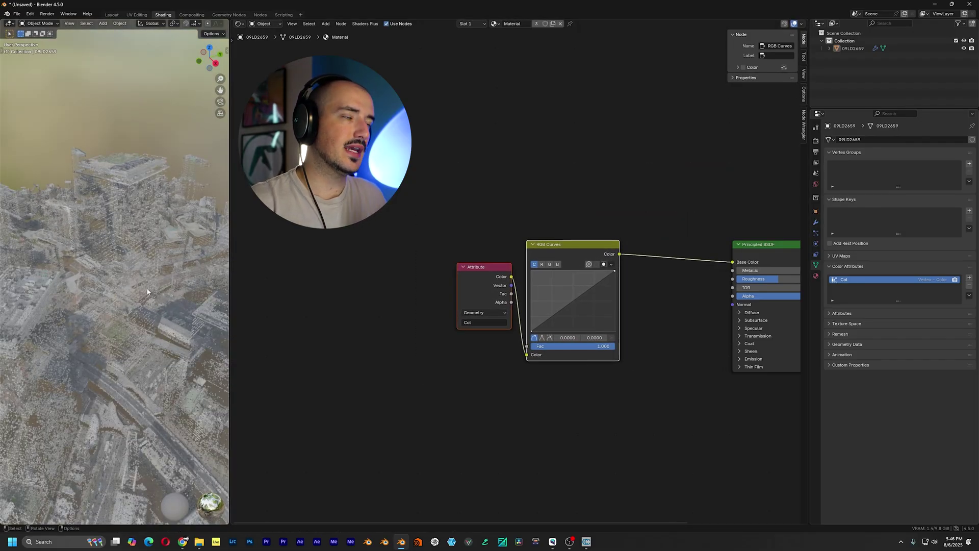
Shape the RGB curve into an S, pulling the shadow point to about 0.245, 0.094 and raising the highlights.
scroll(589, 331, "up", 3)
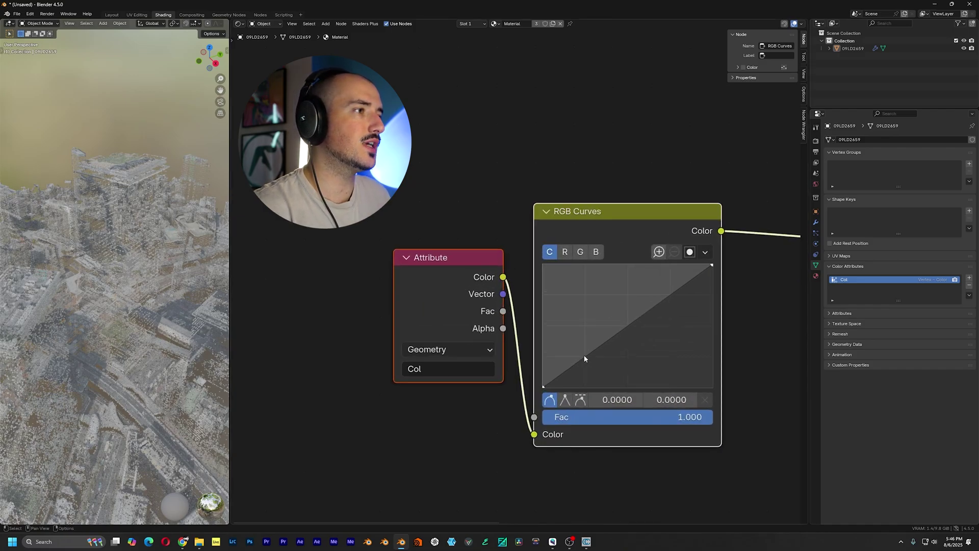
left_click_drag(587, 356, 585, 372)
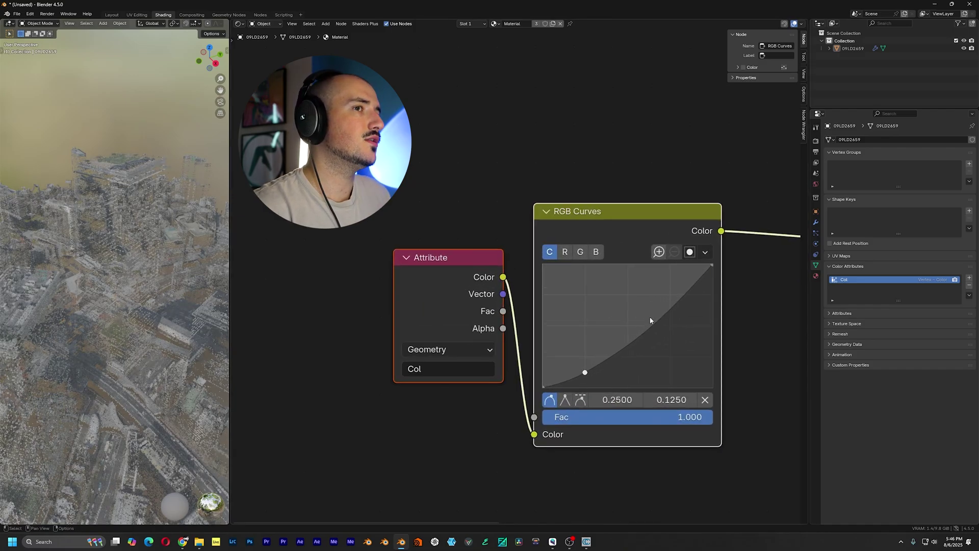
left_click_drag(674, 305, 669, 286)
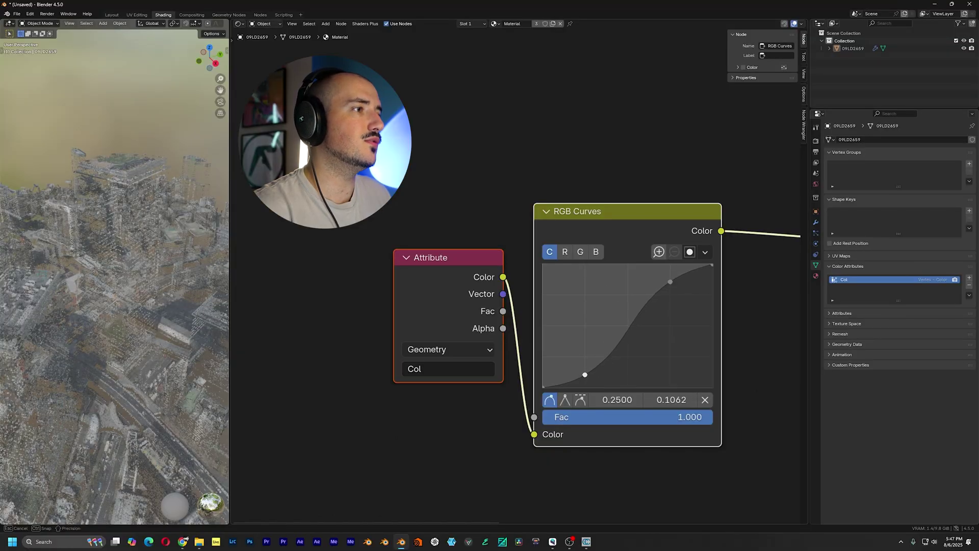
left_click_drag(584, 376, 584, 376)
key("Home")
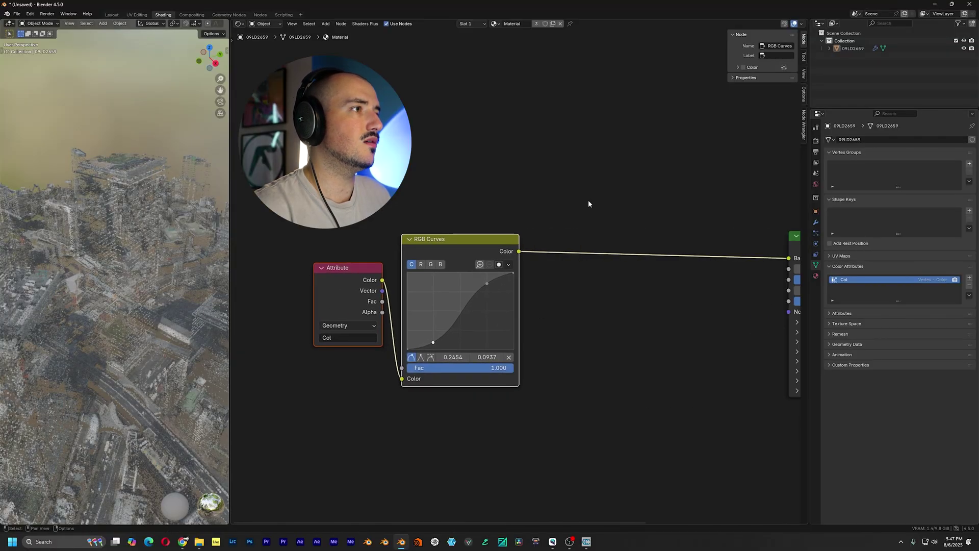
Insert a Hue/Saturation/Value node between RGB Curves and the Principled BSDF, and rearrange the nodes to fit.
key("shift+a")
left_click(595, 194)
type("hue")
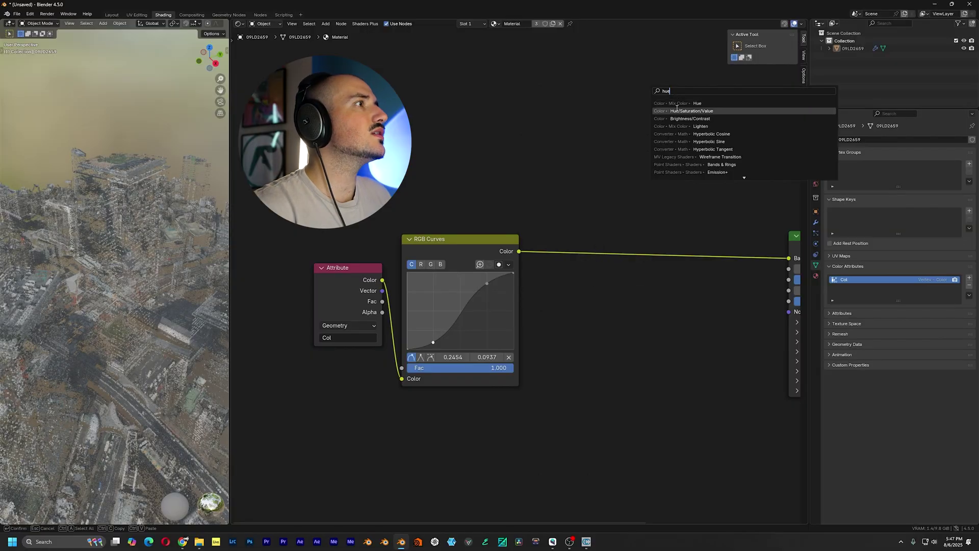
left_click(688, 110)
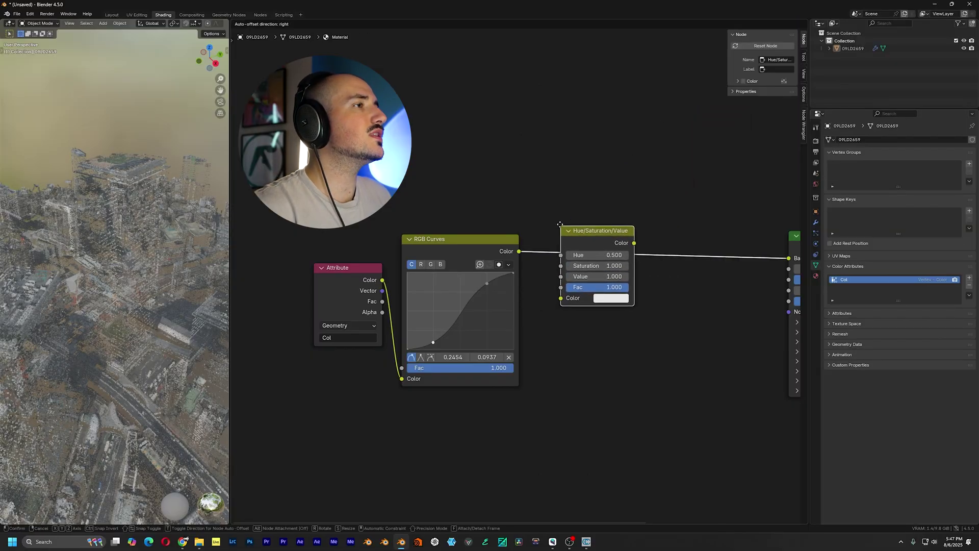
left_click(560, 225)
left_click_drag(271, 211, 615, 389)
key("g")
left_click(745, 400)
middle_click_drag(746, 320, 653, 336)
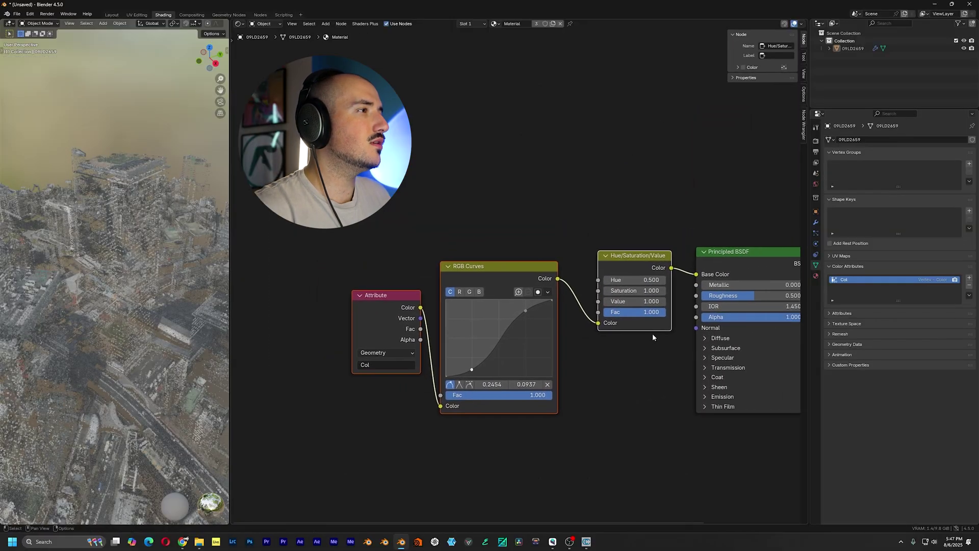
Set the Hue/Saturation/Value node's Saturation to 1.5 and move the Attribute and RGB Curves nodes closer to it.
left_click(646, 291)
type("1")
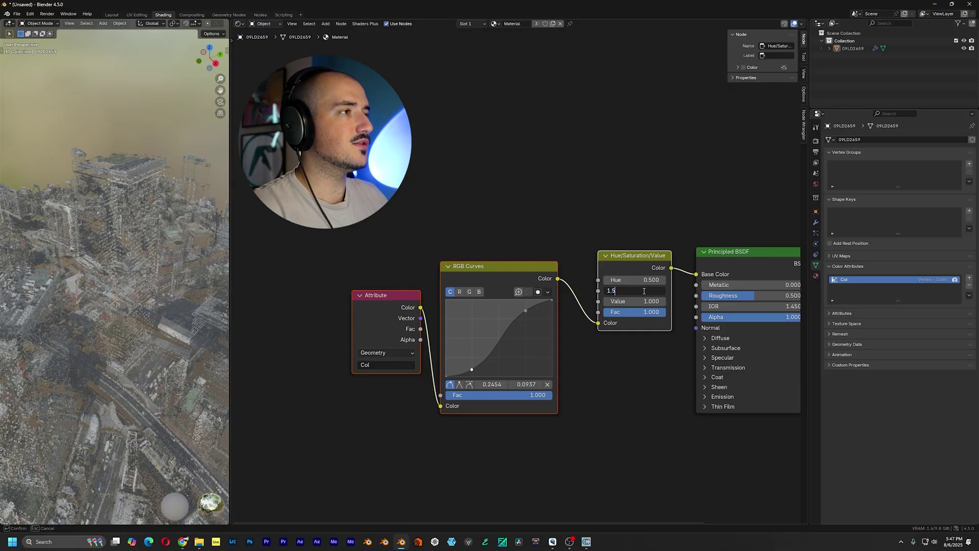
type(".5")
key("Return")
left_click_drag(325, 214, 555, 348)
key("g")
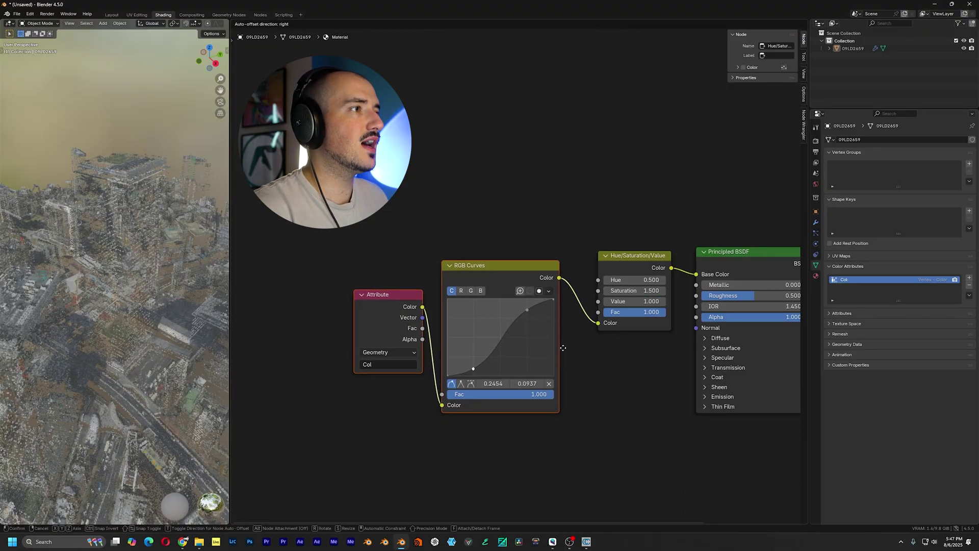
left_click(580, 340)
left_click(492, 184)
Toggle muting of the RGB Curves and Hue/Saturation/Value nodes to compare the cloud's colours, and widen the 3D viewport.
left_click_drag(549, 176, 652, 358)
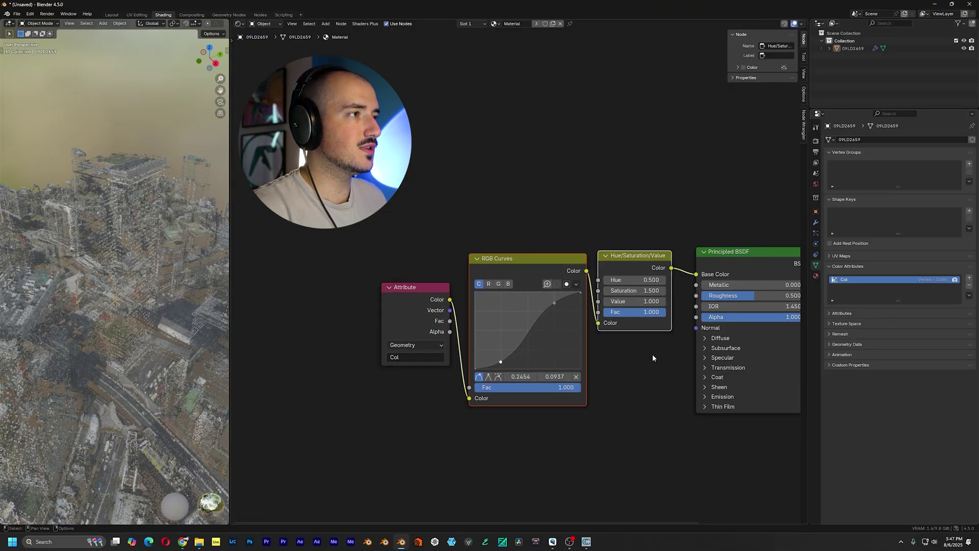
middle_click_drag(77, 257, 120, 281)
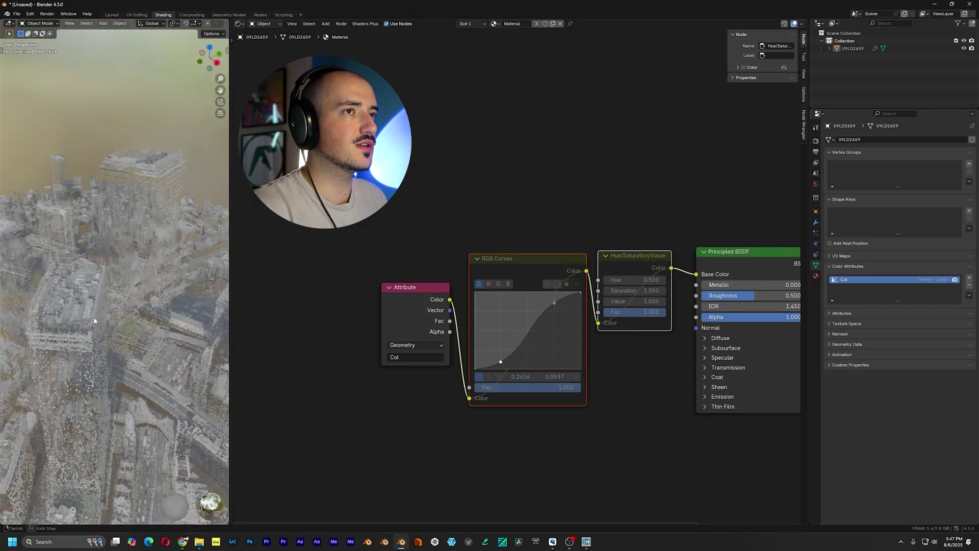
middle_click_drag(94, 320, 213, 300)
left_click_drag(231, 295, 423, 301)
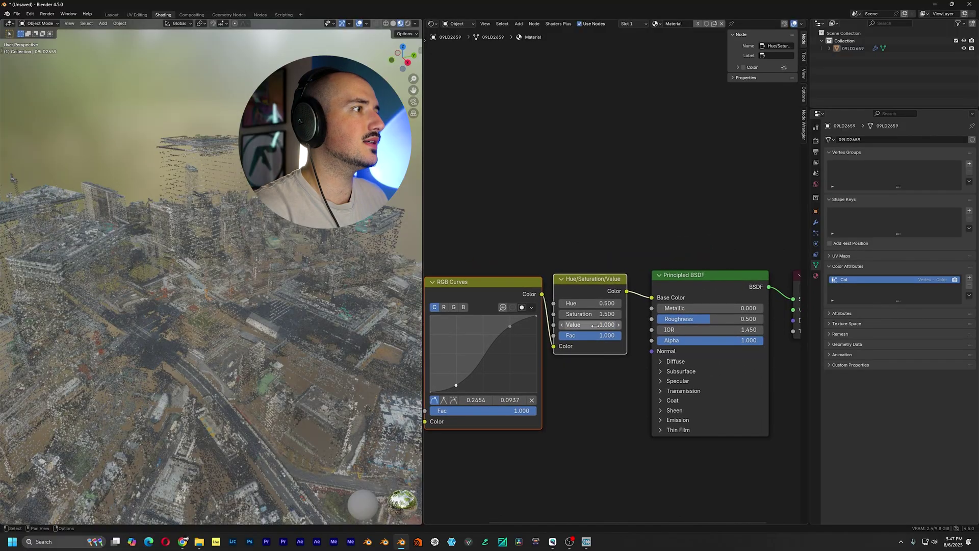
Set the Principled BSDF's Metallic to 1 and Roughness to 0.3.
left_click(681, 308)
type("1")
key("Return")
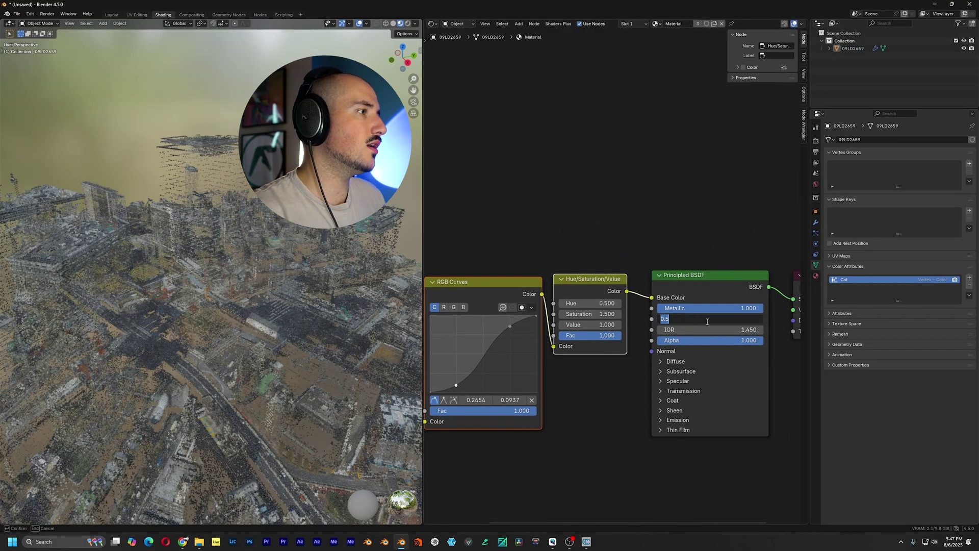
type(".3")
key("Return")
middle_click_drag(240, 265, 301, 332)
Open the render settings and examine the shaded points up close from several angles.
left_click(816, 142)
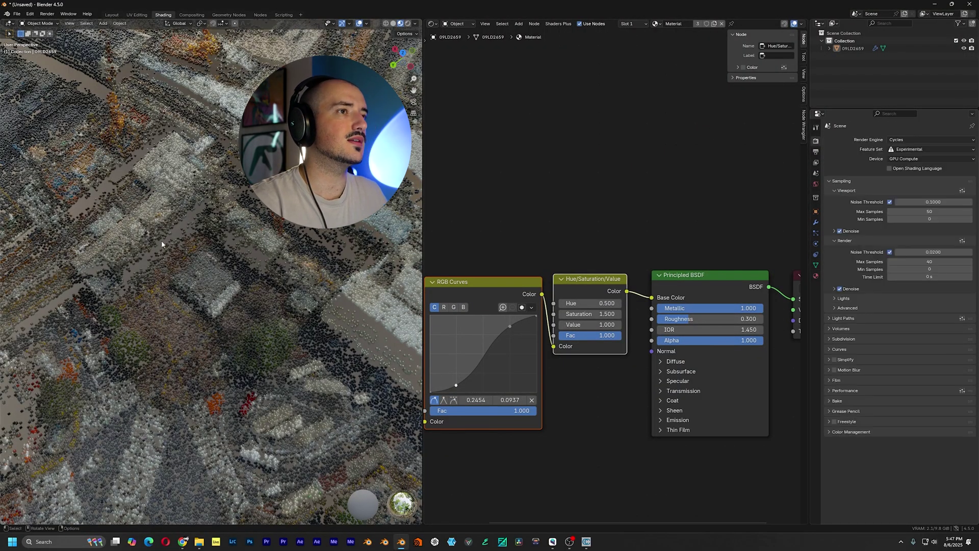
middle_click_drag(161, 244, 222, 268)
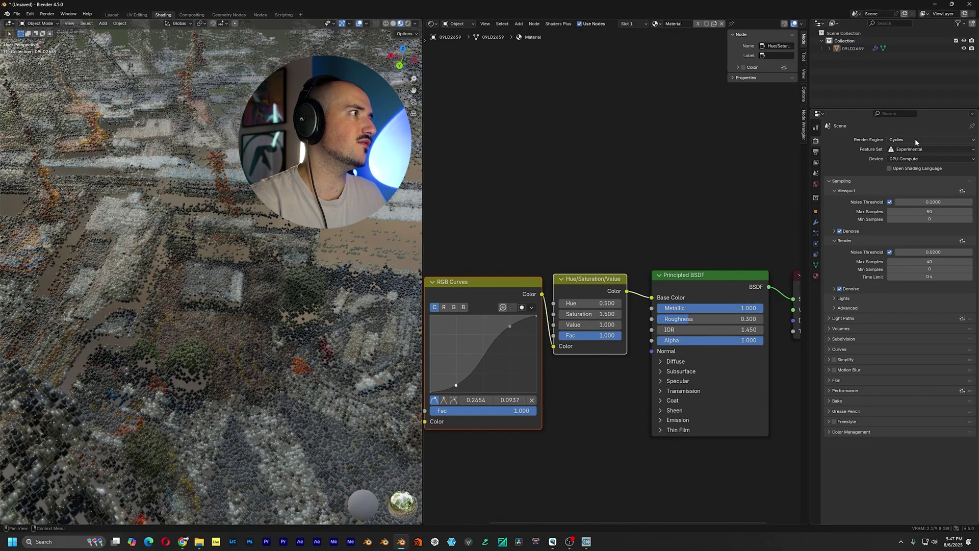
middle_click_drag(224, 378, 215, 332)
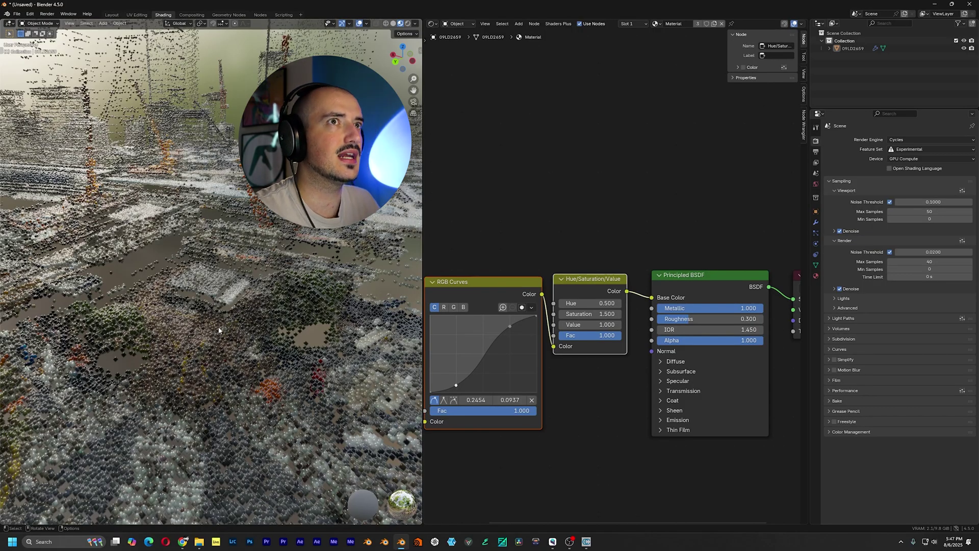
middle_click_drag(222, 313, 233, 209)
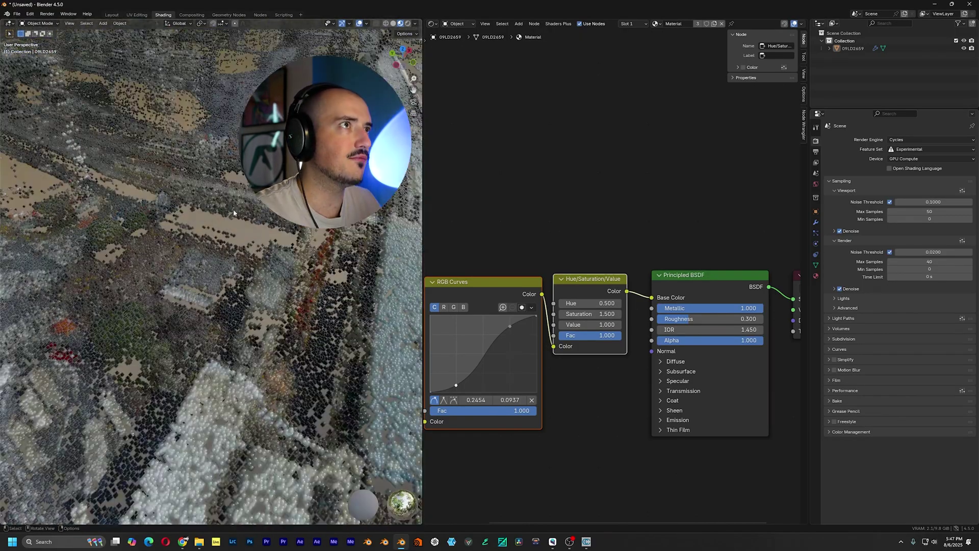
Switch the viewport to rendered shading and assign a Sky Texture to the world's background colour.
left_click(409, 23)
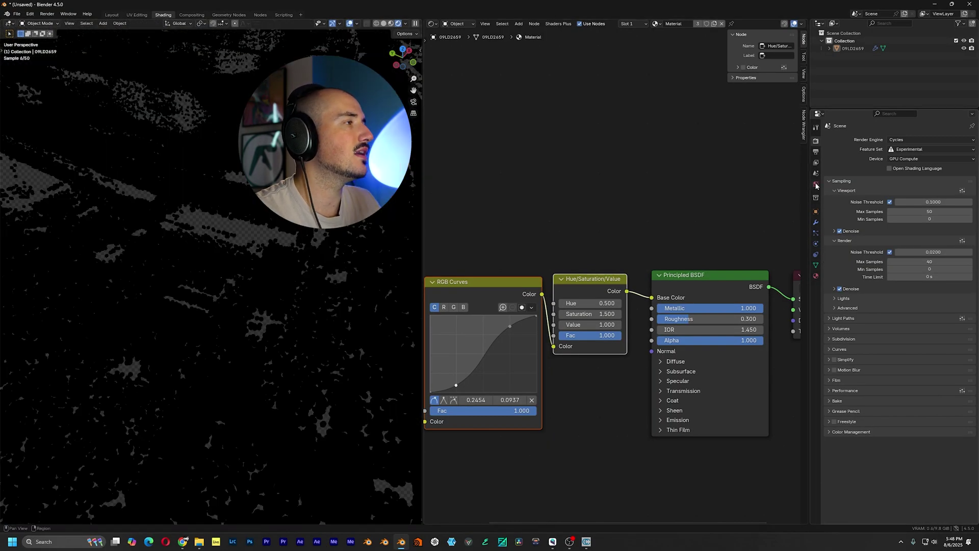
left_click(814, 183)
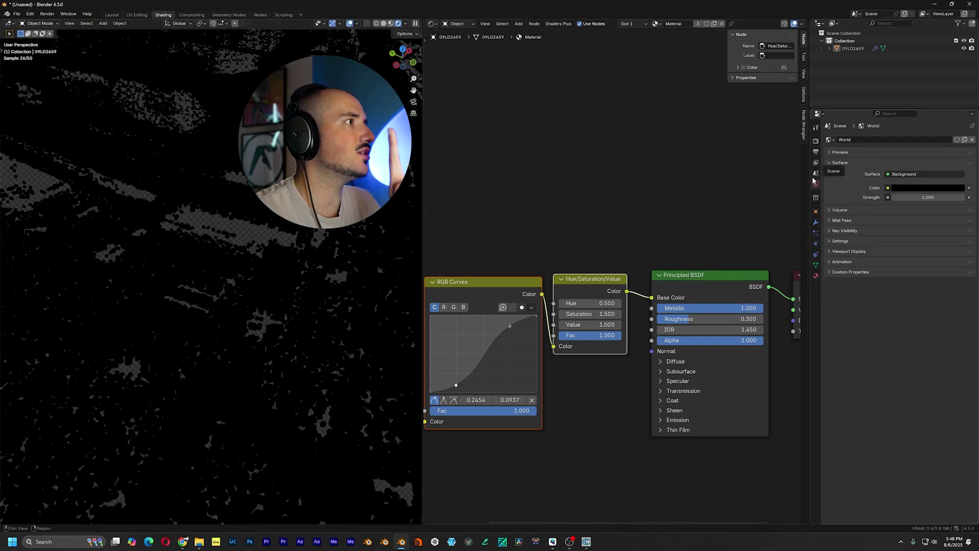
left_click(888, 189)
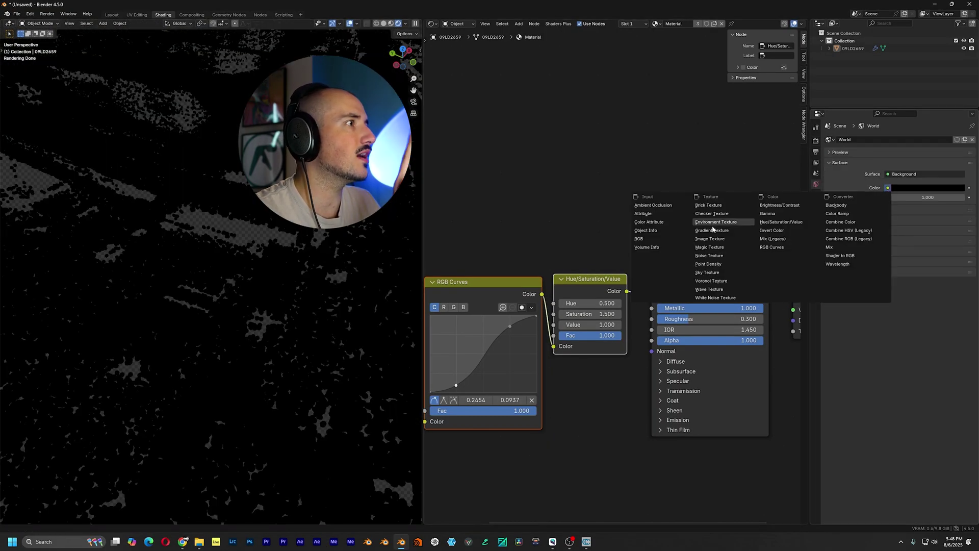
left_click(717, 272)
middle_click_drag(219, 286, 204, 330)
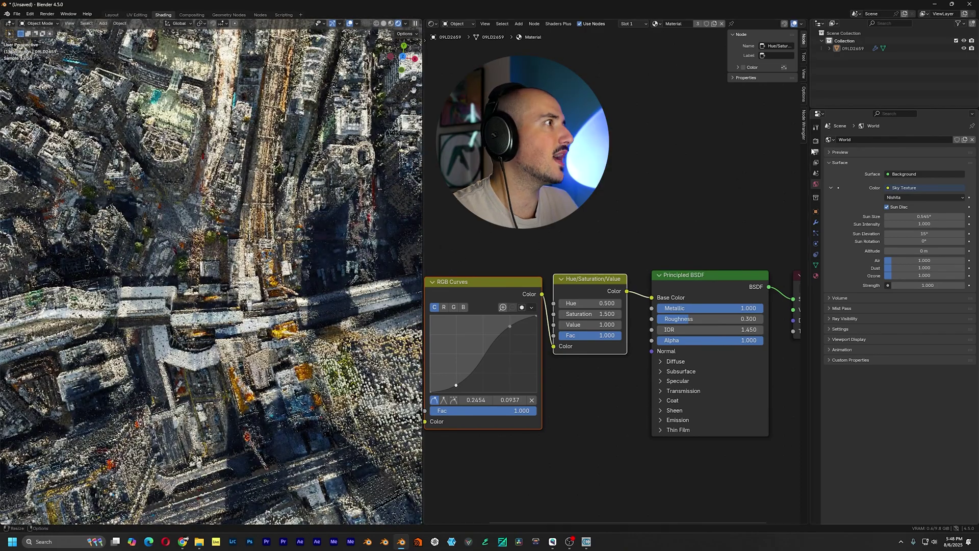
Turn off denoising for both the viewport and the final render, and inspect the sky-lit cloud.
left_click(815, 141)
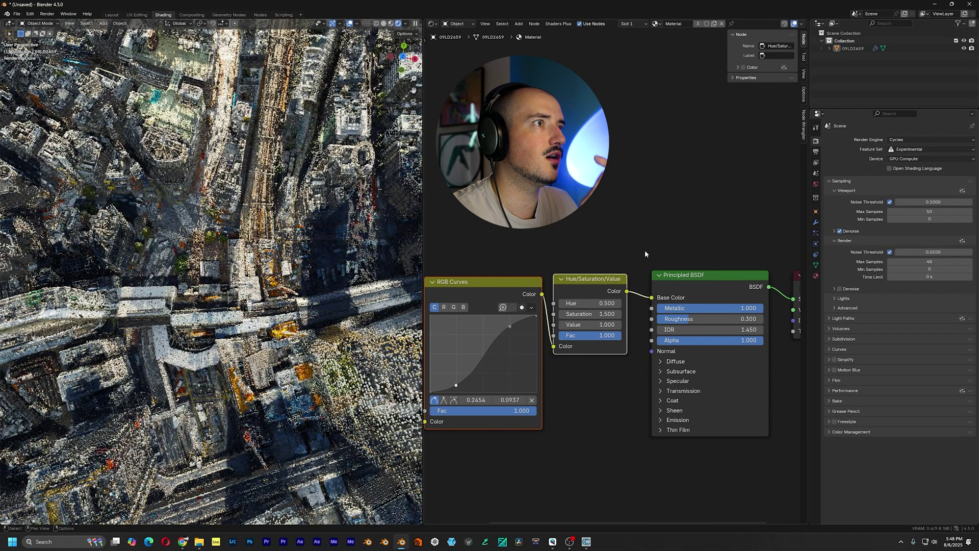
left_click(839, 230)
middle_click_drag(229, 373, 277, 294)
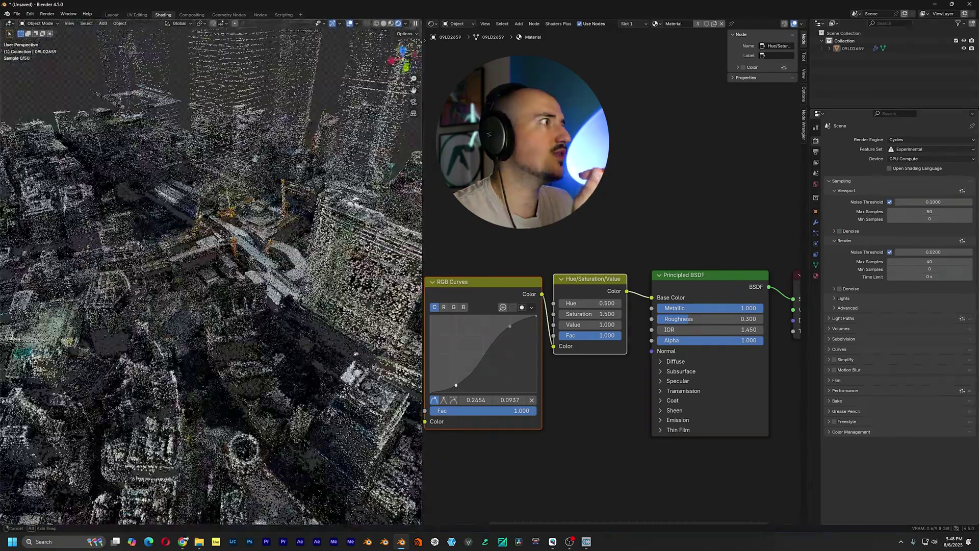
middle_click_drag(240, 219, 234, 350)
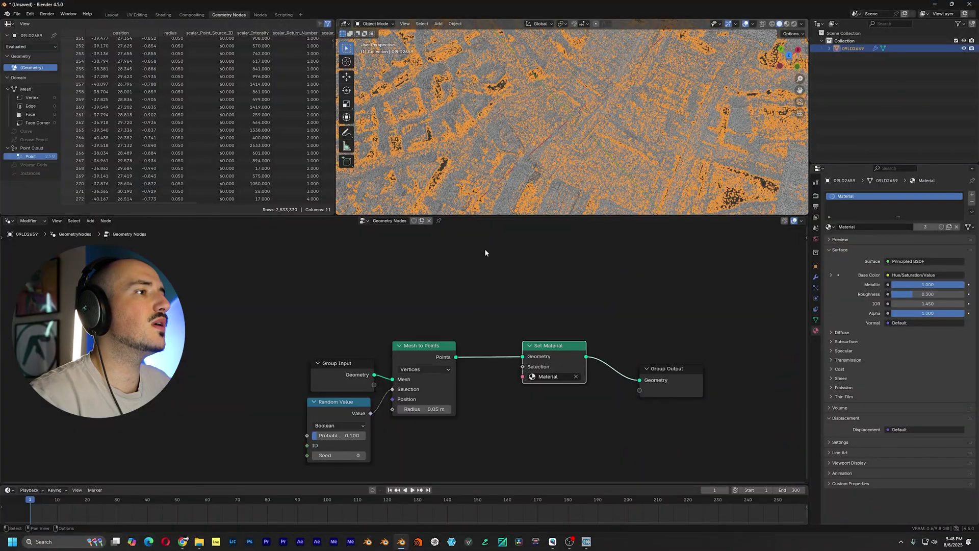
Add a Float Random Value node to the Geometry Nodes tree and place it beneath Mesh to Points.
key("shift+a")
type("rad")
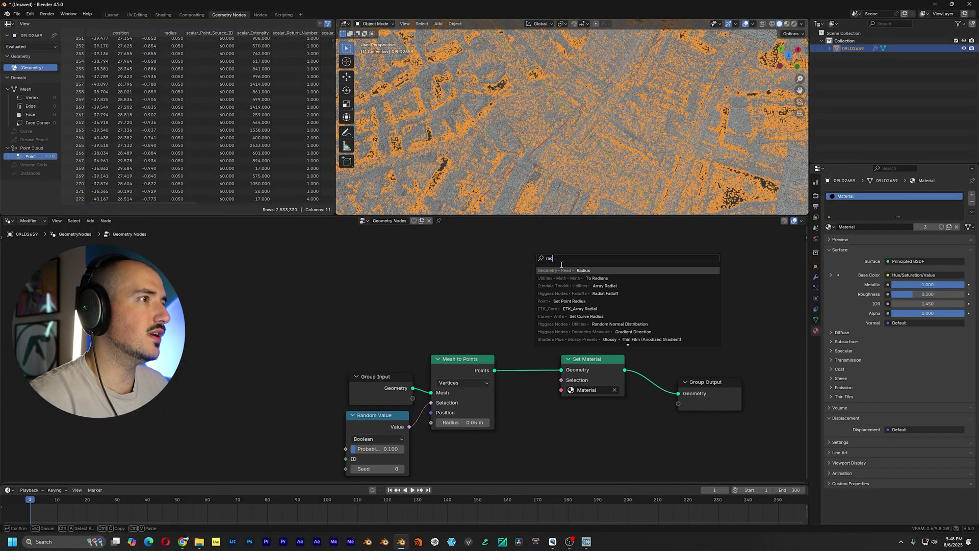
key("BackSpace")
type("nd")
key("BackSpace")
key("BackSpace")
type("n")
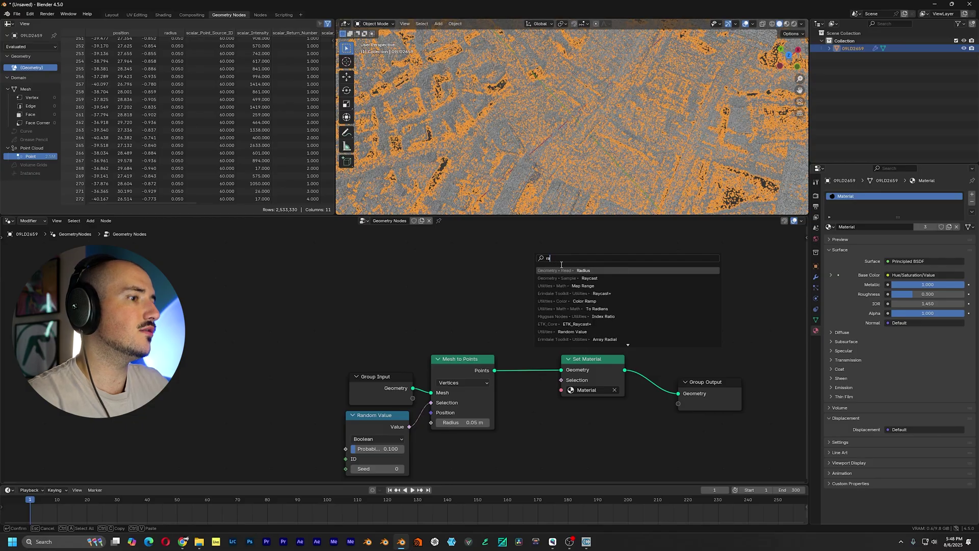
key("Return")
left_click(504, 433)
middle_click_drag(491, 497, 607, 497)
middle_click_drag(537, 447, 570, 350)
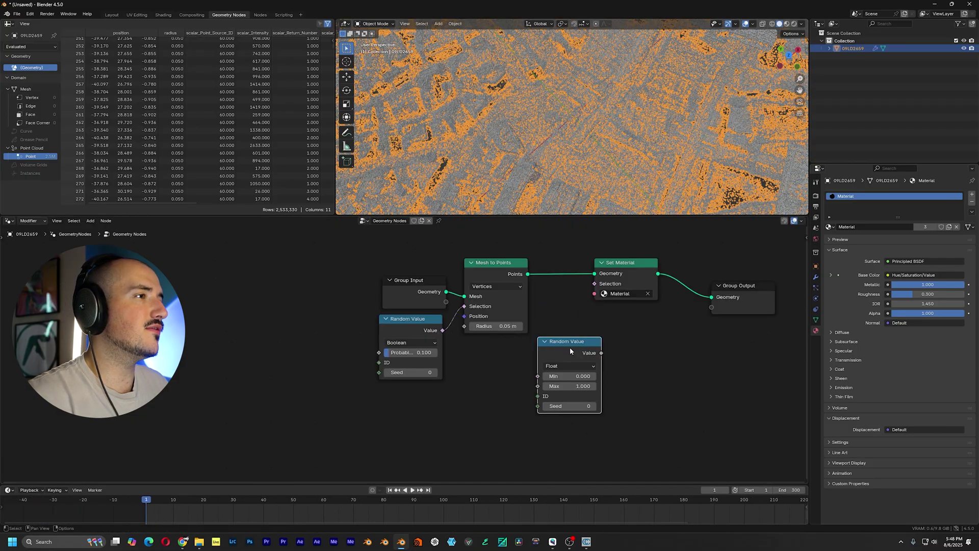
left_click_drag(570, 350, 493, 360)
left_click(570, 393)
Set the new Random Value's Min to 0.03 and Max to 0.065, and connect it to the Mesh to Points Radius.
scroll(568, 388, "up", 5)
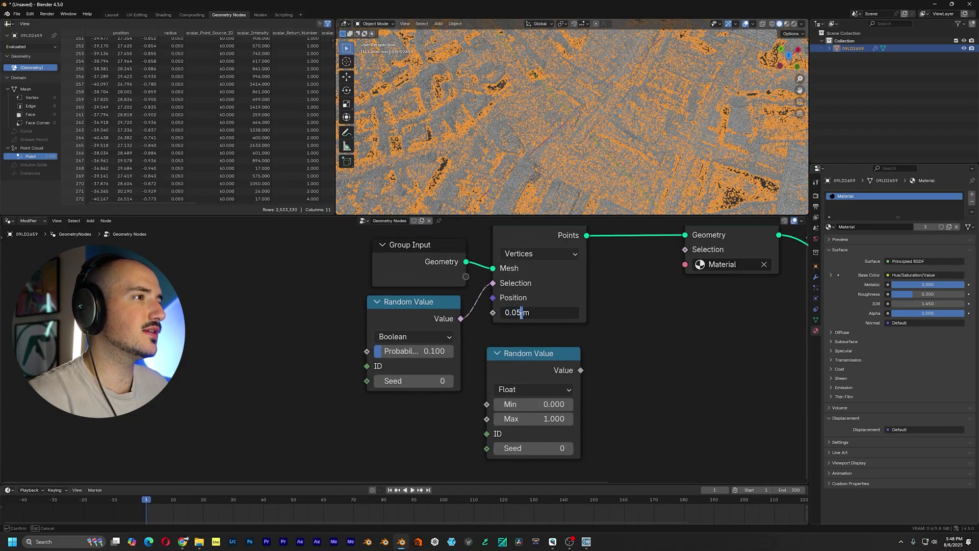
key("Return")
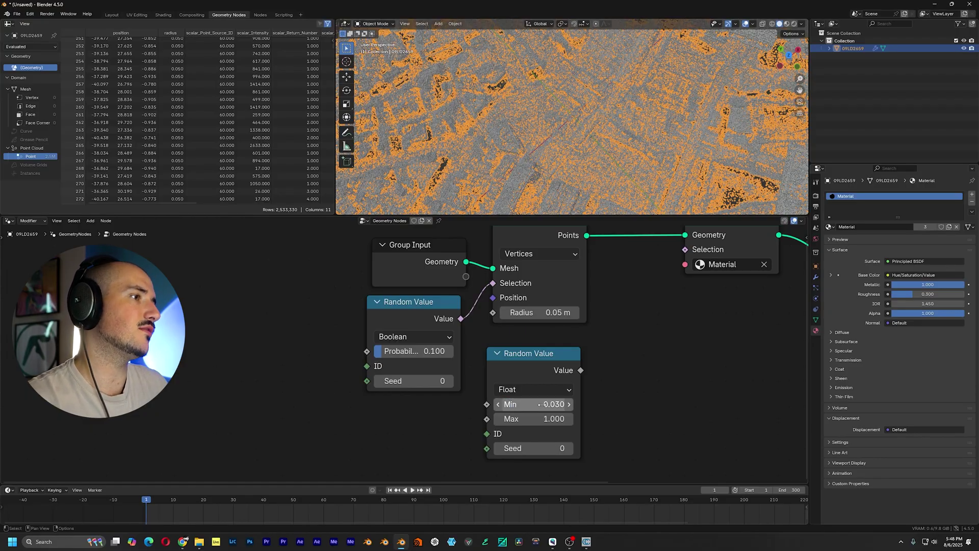
left_click(534, 418)
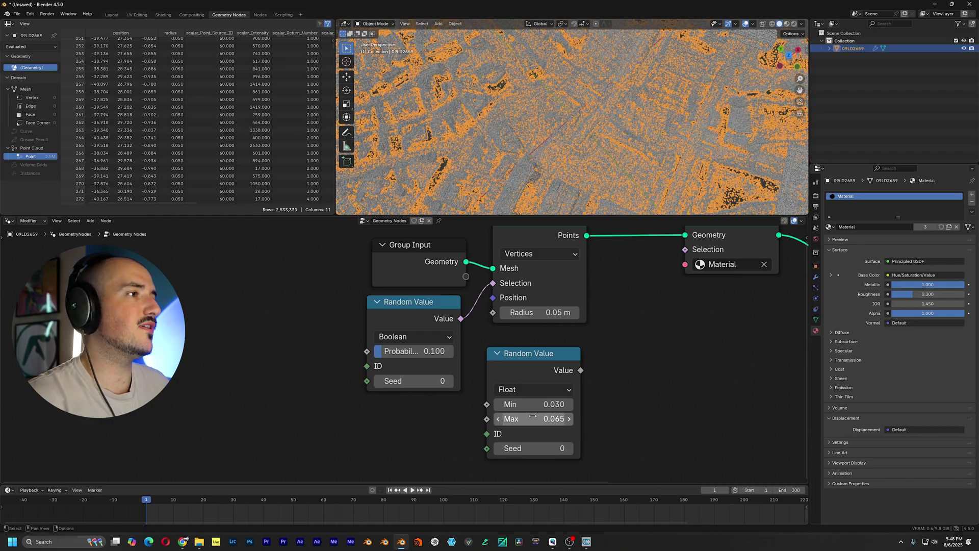
left_click_drag(500, 314, 494, 312)
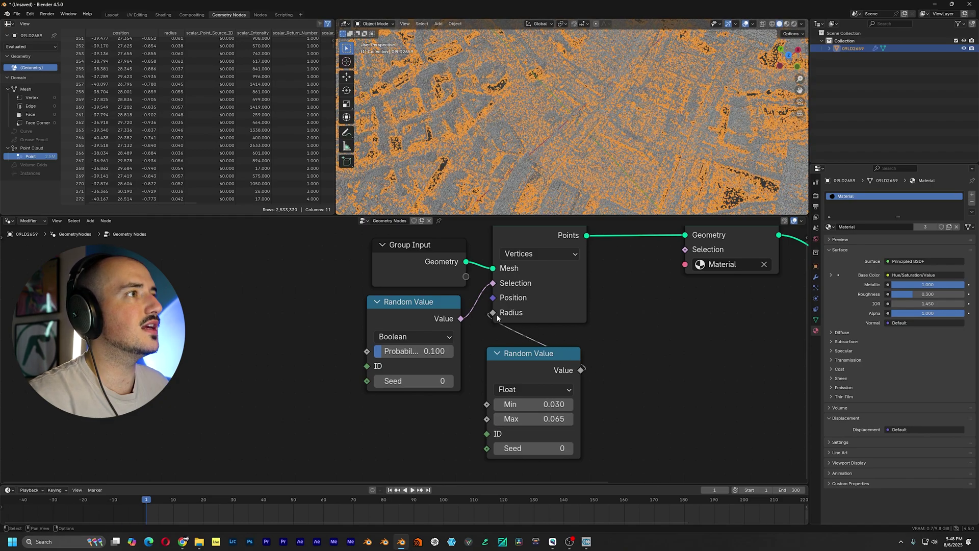
left_click_drag(535, 353, 546, 330)
Set the Min of the Random Value driving the point radius to 0.02 and adjust its Max.
scroll(589, 133, "down", 7)
middle_click_drag(590, 133, 577, 77)
left_click(675, 127)
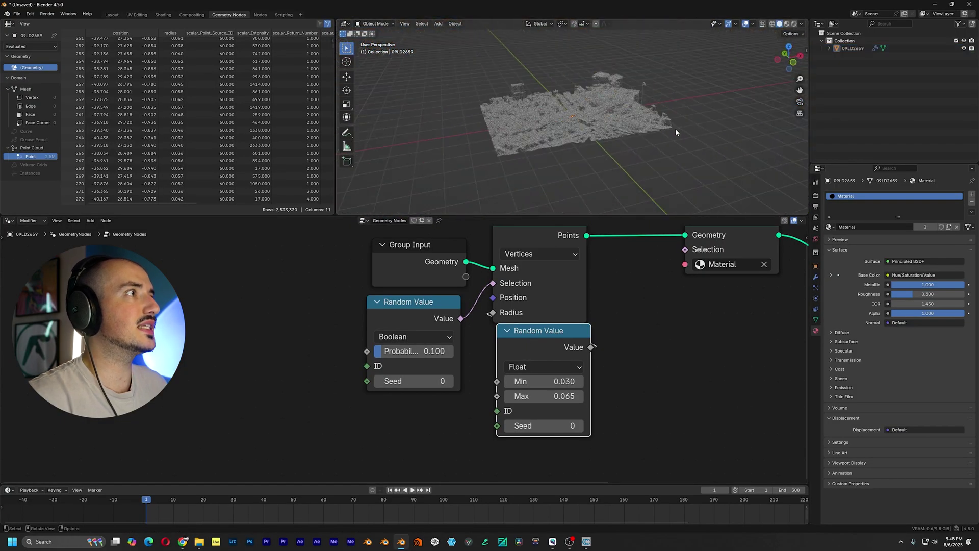
scroll(675, 128, "up", 8)
scroll(648, 126, "down", 3)
scroll(622, 124, "up", 2)
left_click(441, 384)
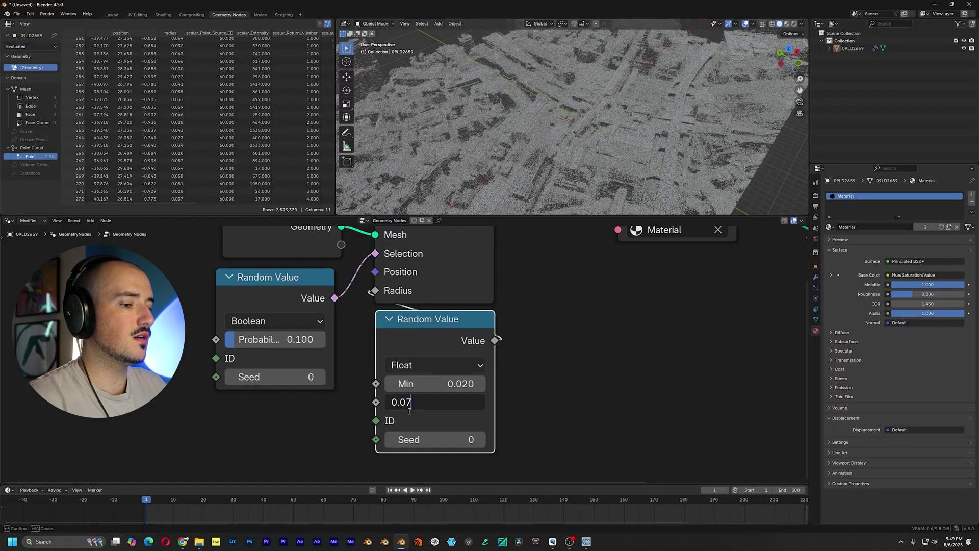
key("BackSpace")
type("5")
key("Return")
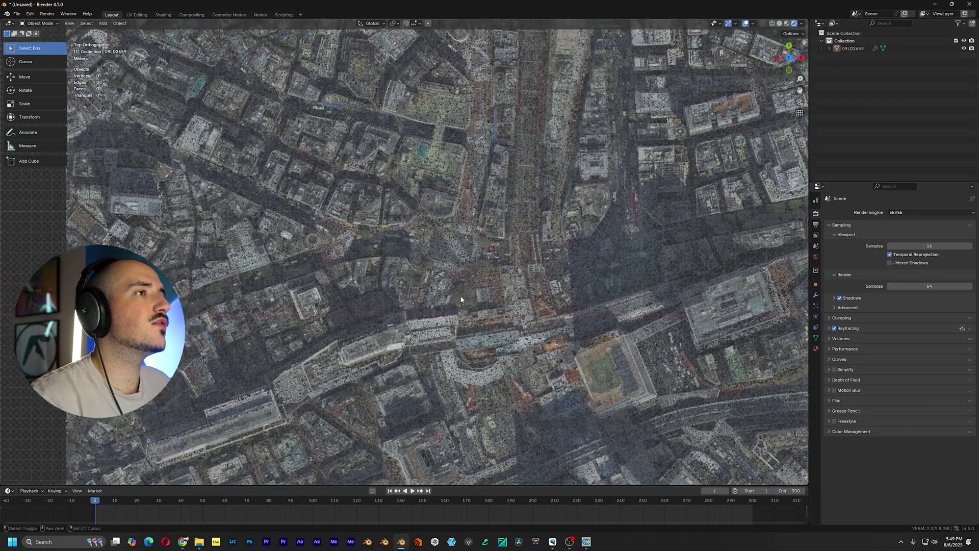
Examine the point cloud from above and at an angle around the crossing to judge the point sizes.
scroll(496, 247, "up", 5)
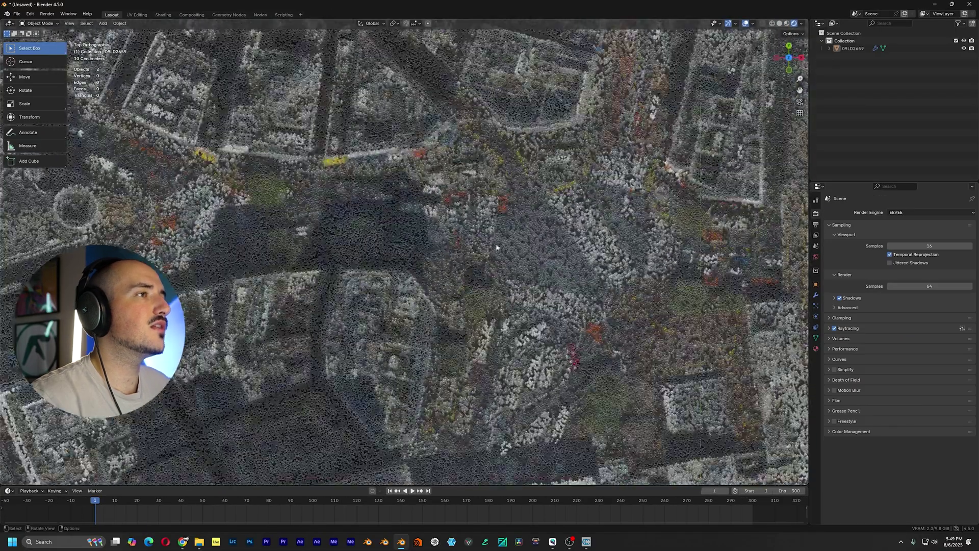
scroll(497, 248, "up", 5)
scroll(478, 265, "down", 6)
middle_click_drag(490, 266, 614, 235)
scroll(463, 289, "up", 2)
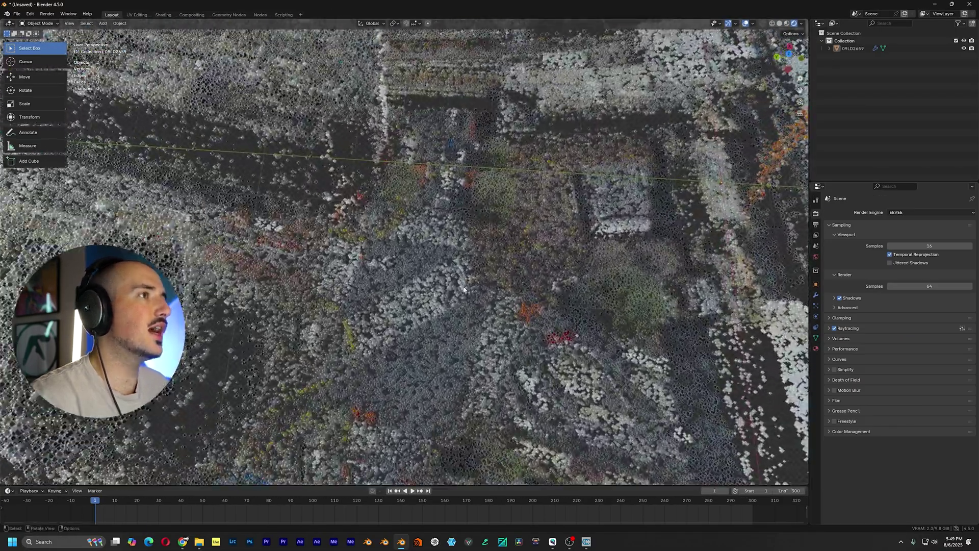
middle_click_drag(529, 207, 553, 230, "shift")
Select the point cloud and mute the Boolean Random Value node feeding the Mesh to Points Selection in its Geometry Nodes tree.
left_click(512, 360)
scroll(545, 334, "down", 2)
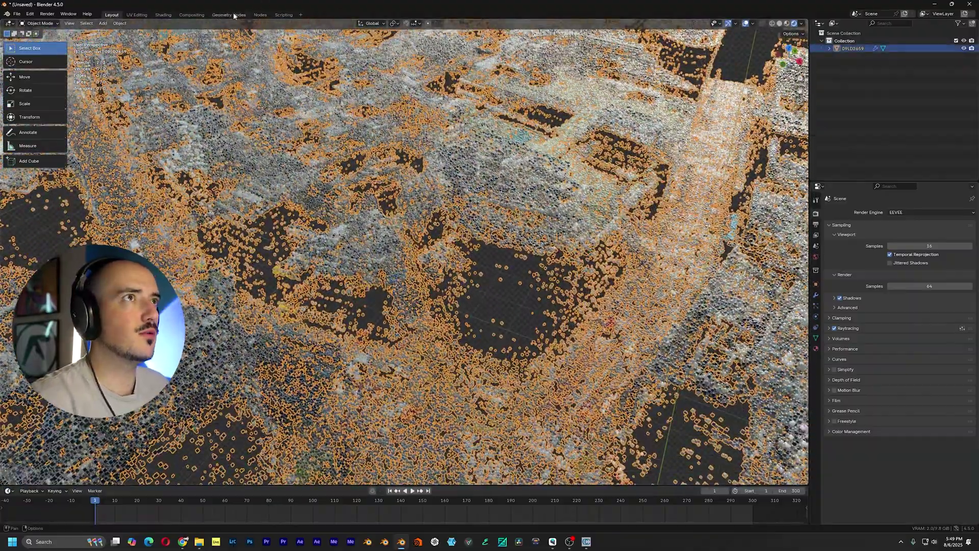
left_click(234, 15)
middle_click_drag(271, 280, 323, 319)
left_click(323, 319)
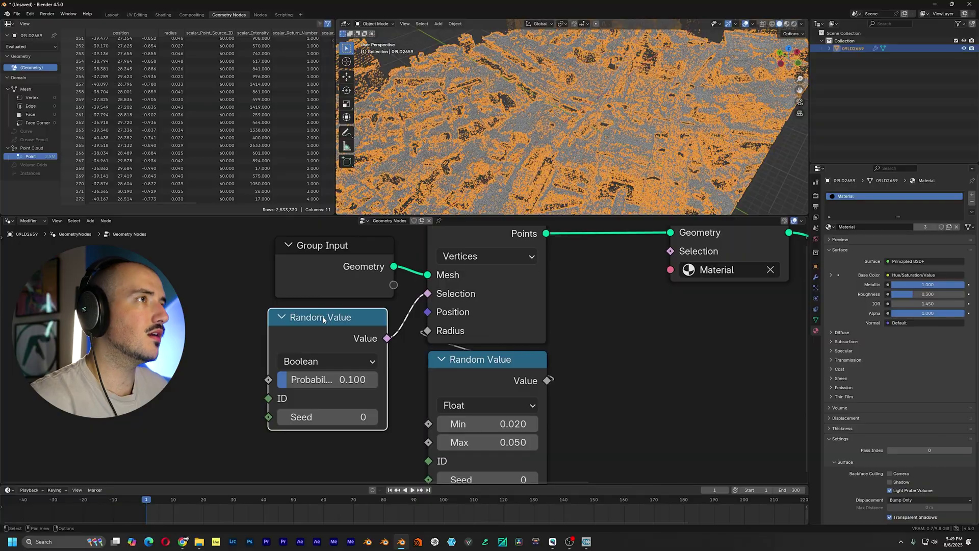
key("m")
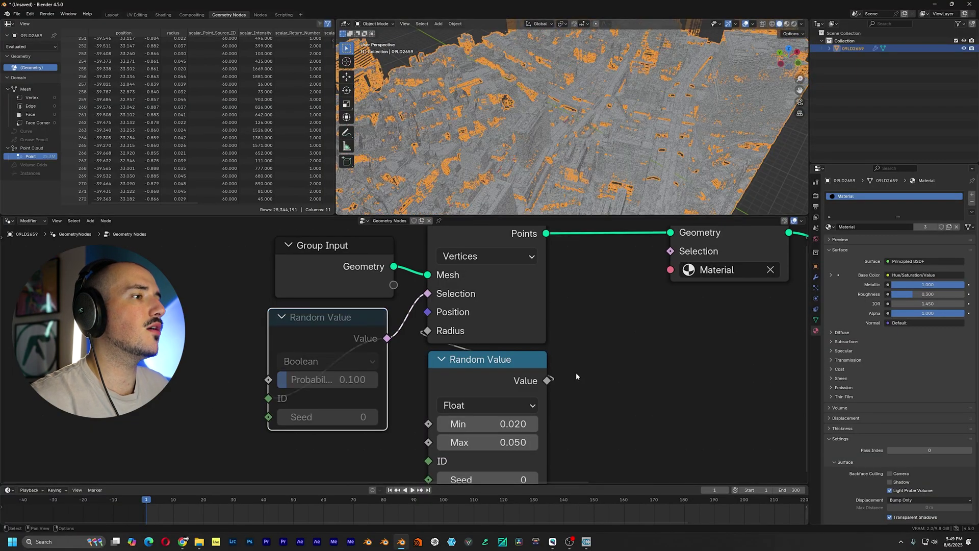
Move the Float Random Value node lower and add a Math node set to Multiply with a second value of 0.1.
middle_click_drag(576, 374, 542, 352)
left_click_drag(433, 352, 424, 449)
middle_click_drag(566, 350, 571, 340)
key("shift+a")
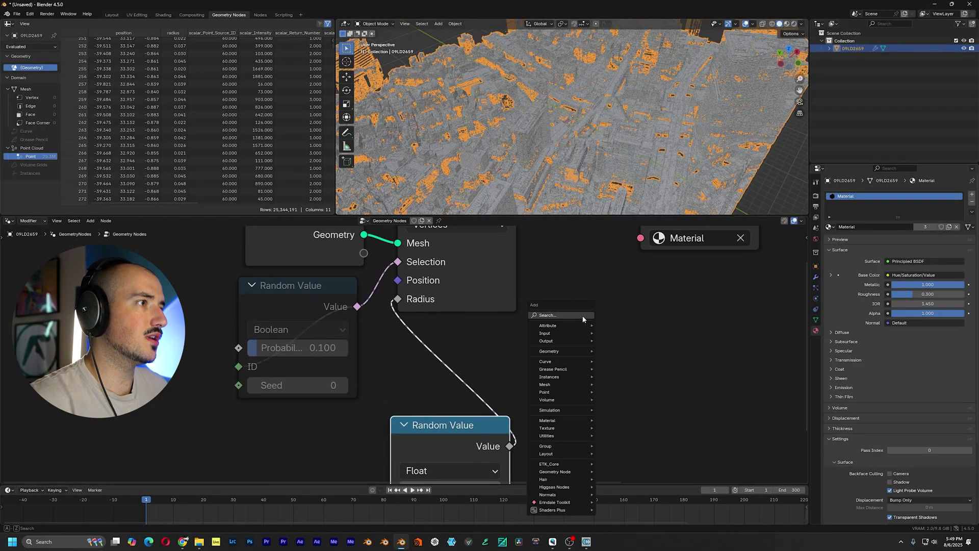
type("math")
key("Return")
left_click(637, 360)
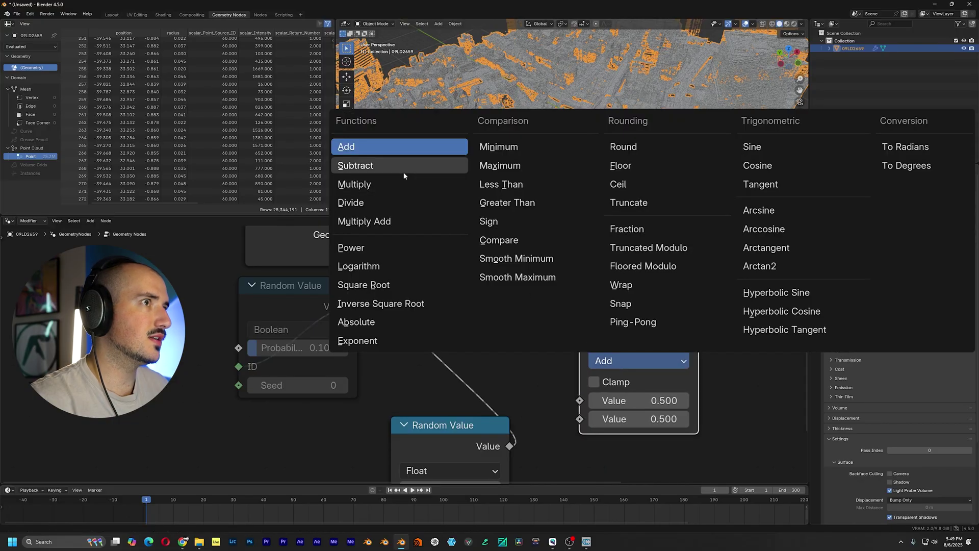
left_click(357, 184)
left_click(645, 417)
type("0.1")
key("Return")
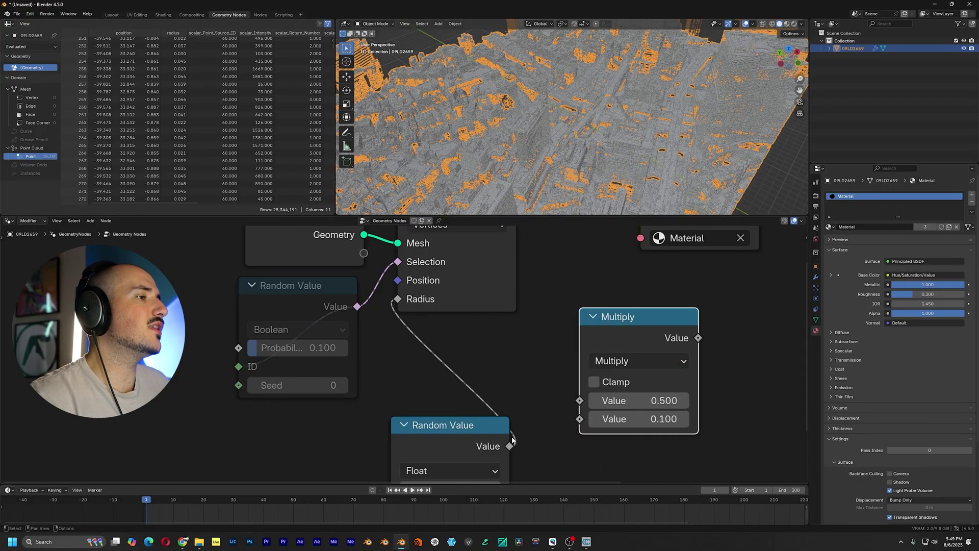
Route the Float Random Value through Multiply into the Mesh to Points Radius, and stack both nodes beneath Mesh to Points.
left_click_drag(509, 445, 579, 400)
left_click_drag(698, 338, 397, 300)
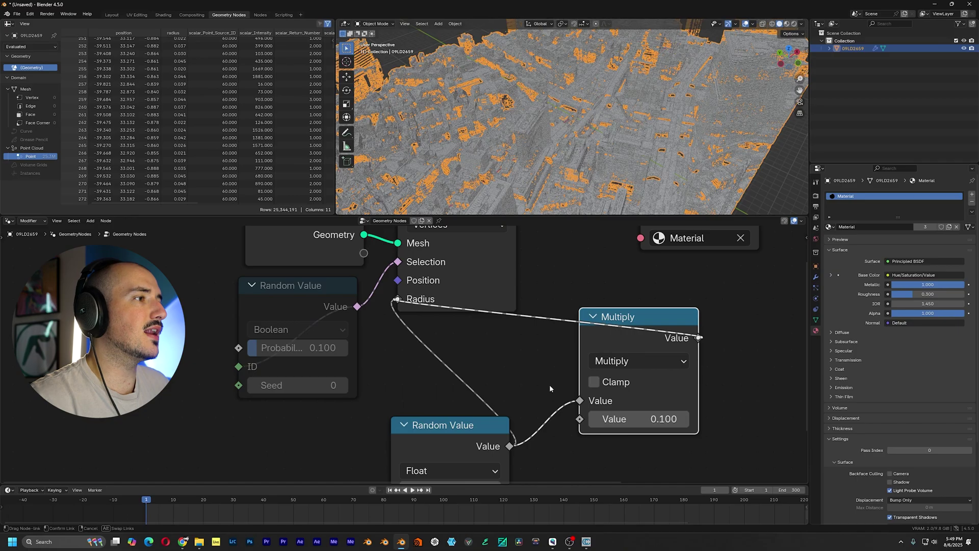
middle_click_drag(409, 437, 465, 337)
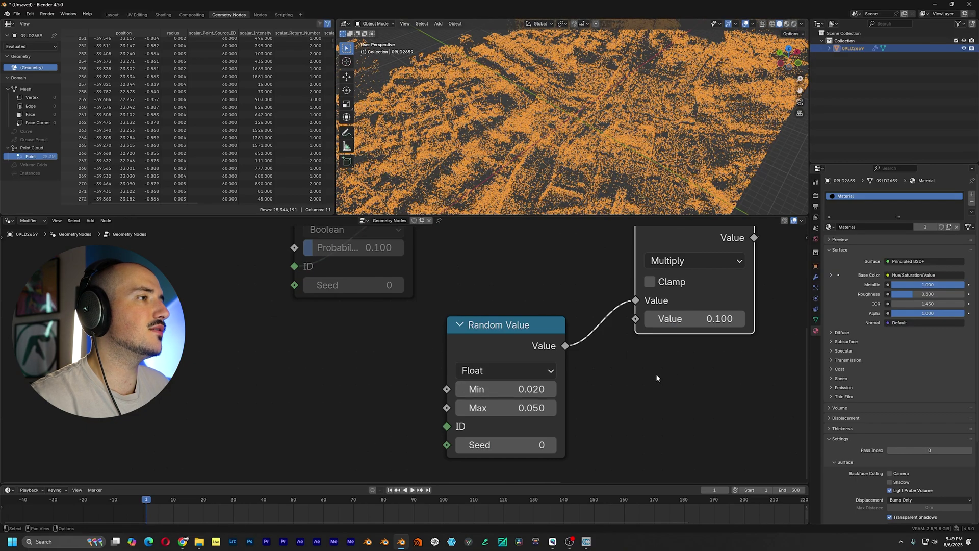
middle_click_drag(657, 378, 684, 425)
left_click_drag(545, 376, 536, 452)
left_click_drag(725, 286, 539, 316)
Preview the smaller points with Cycles in an enlarged viewport and set the Multiply node's second value to 0.3.
middle_click_drag(658, 140, 947, 63)
key("ctrl+space")
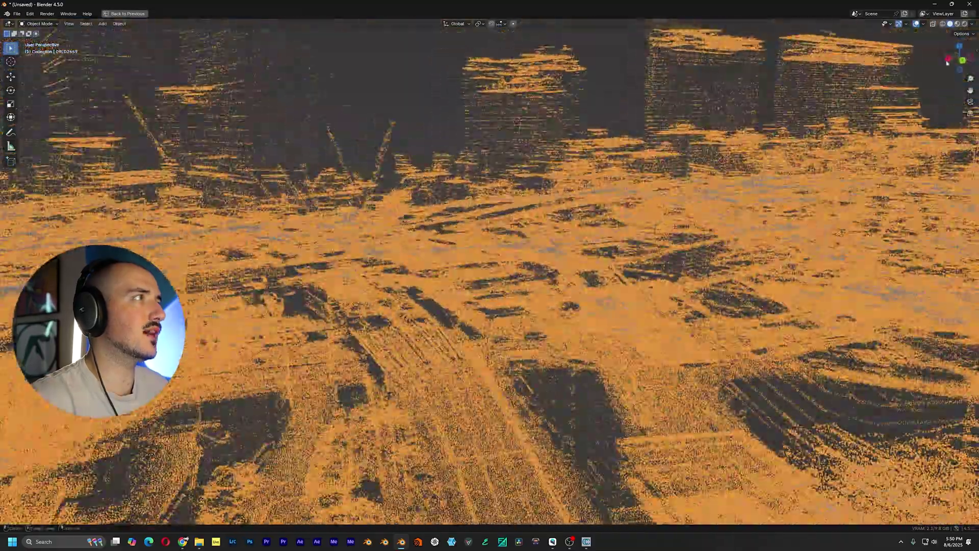
left_click(105, 13)
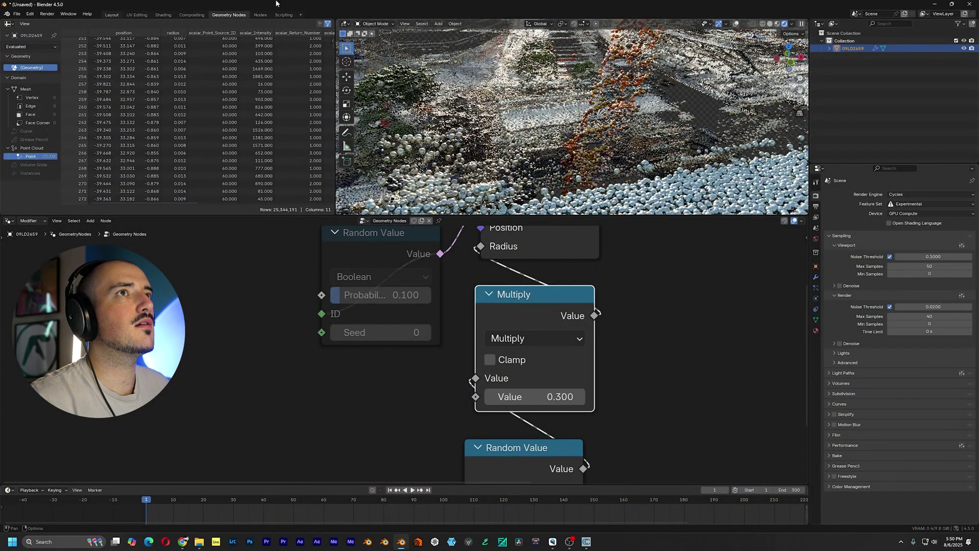
Return to the Layout workspace and hide the viewport overlays to show the rendered cloud around the station without selection outlines.
left_click(112, 14)
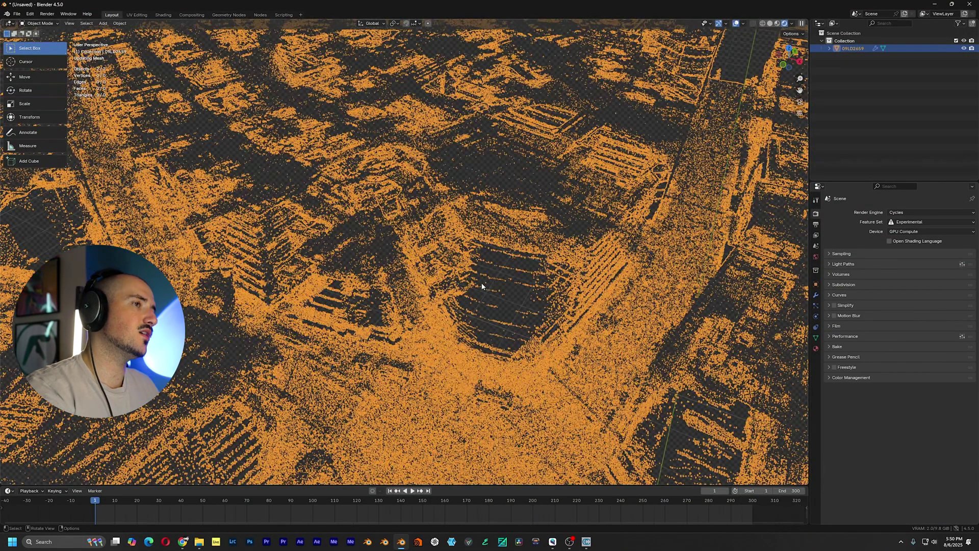
scroll(481, 282, "down", 4)
middle_click_drag(482, 282, 575, 253)
scroll(452, 247, "down", 4)
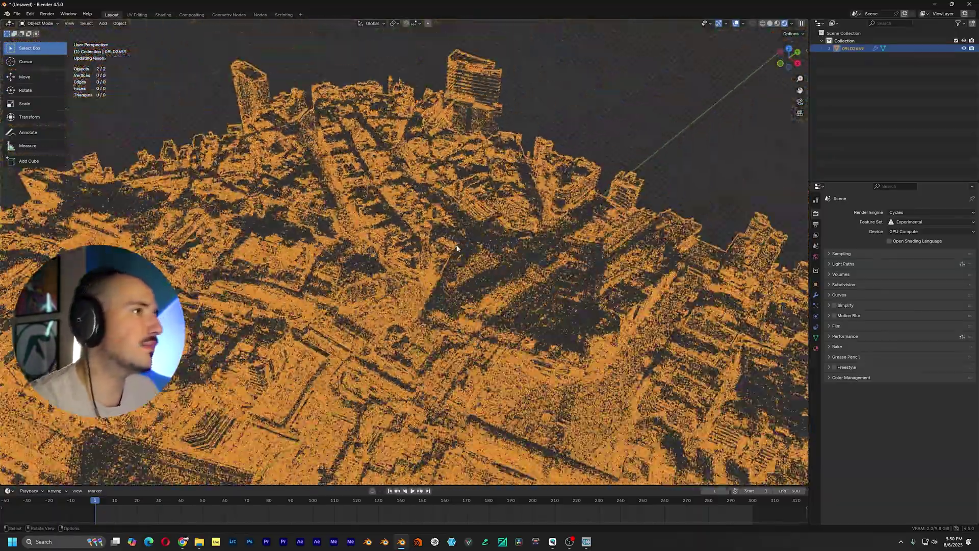
key("alt+shift+z")
middle_click_drag(452, 247, 575, 240)
scroll(449, 265, "up", 4)
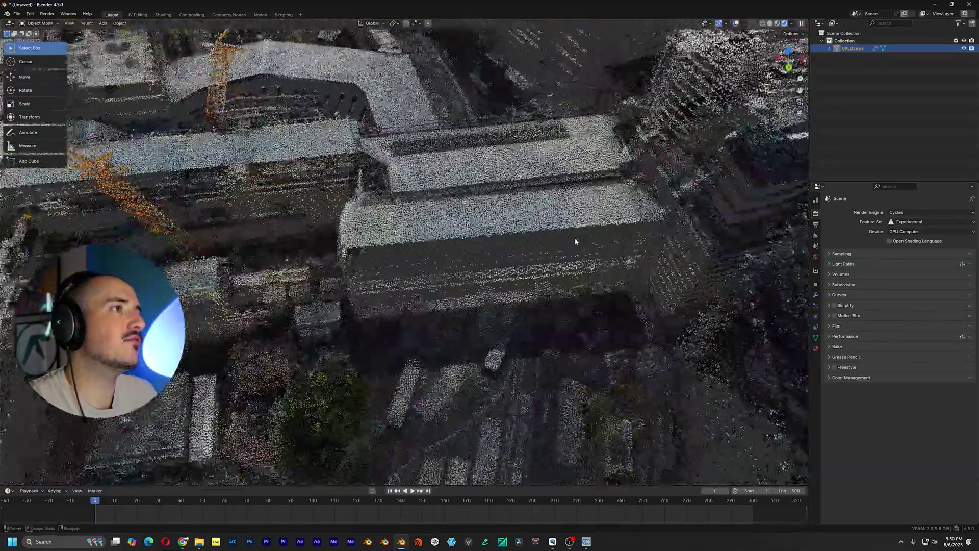
Fly through the rendered cloud from the station roofs to the crossing and down to street level to examine the point detail.
key("shift+grave")
key("a")
key("s")
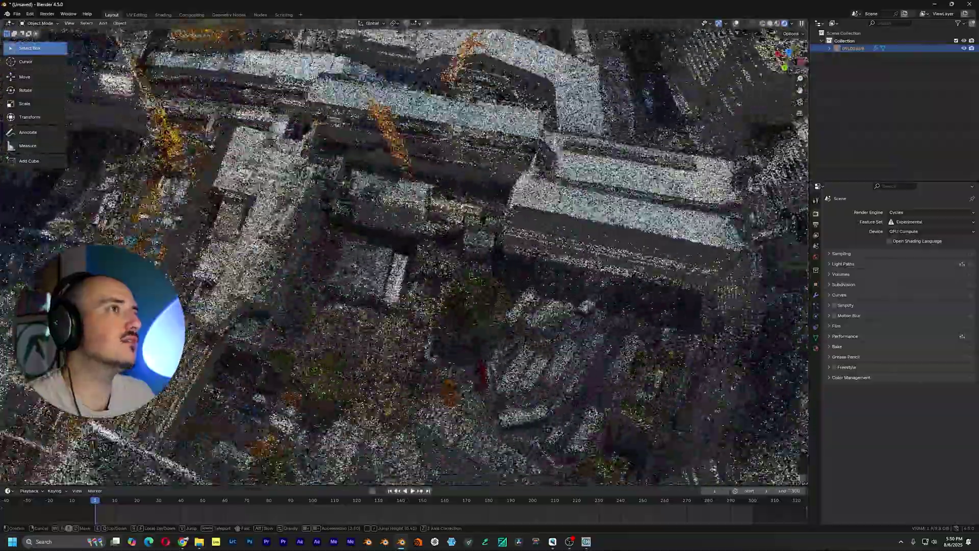
key("w")
key("s")
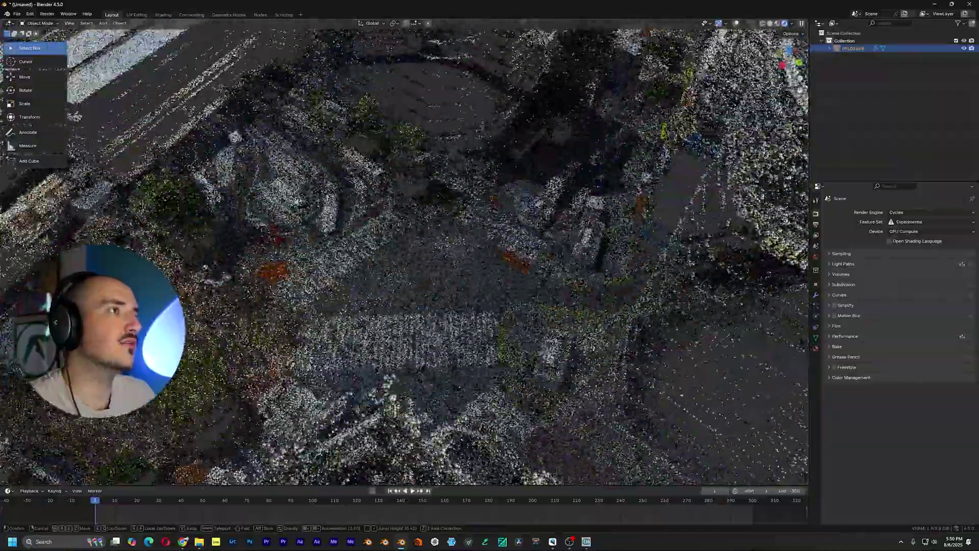
left_click(540, 250)
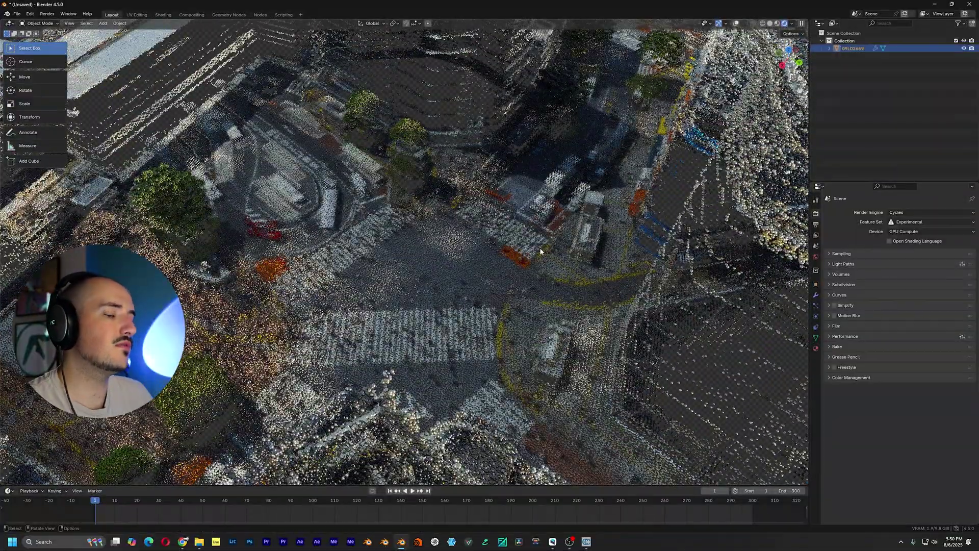
key("shift+grave")
key("w")
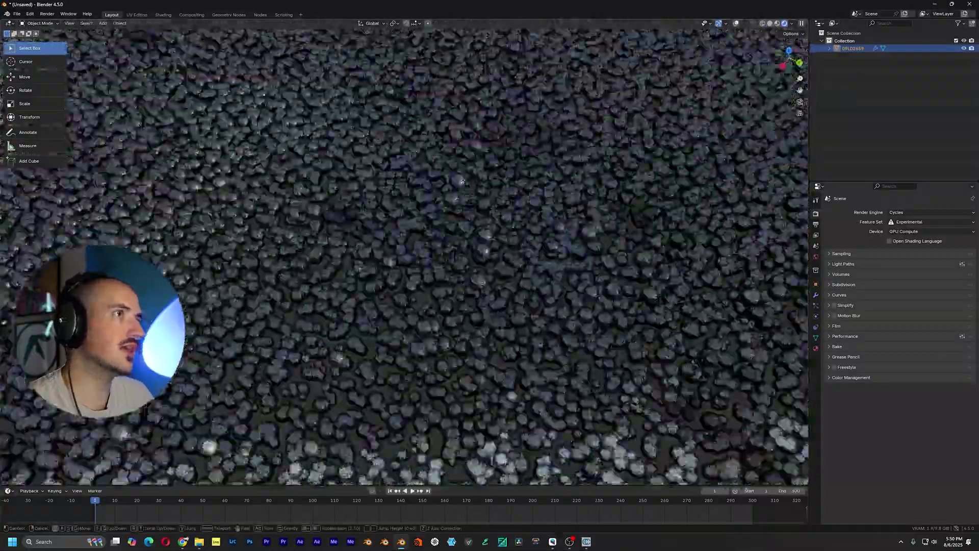
key("w")
key("s")
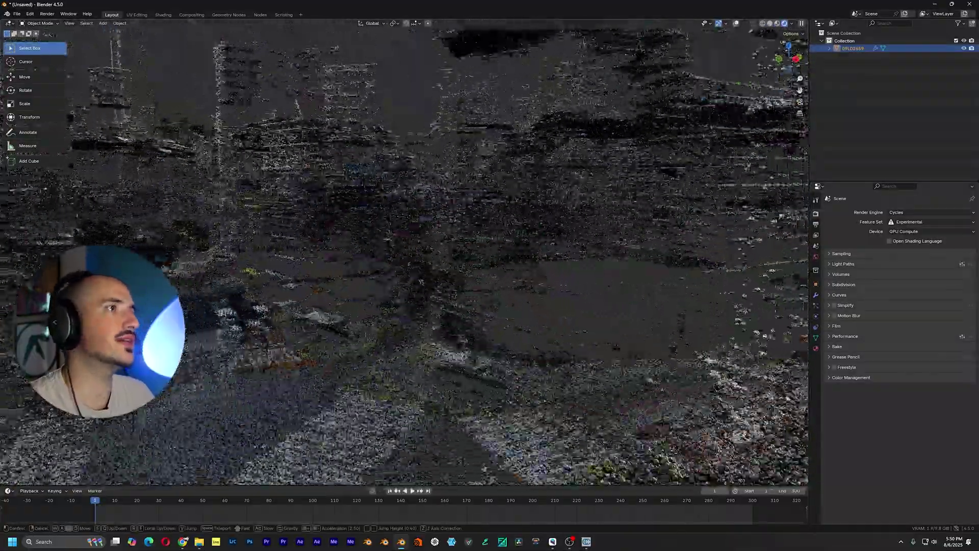
key("s")
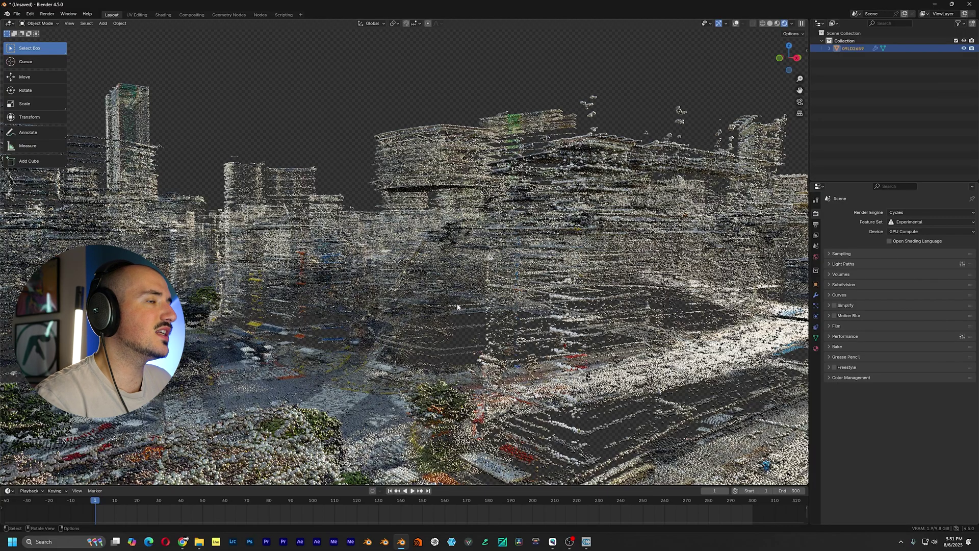
middle_click_drag(452, 332, 450, 340)
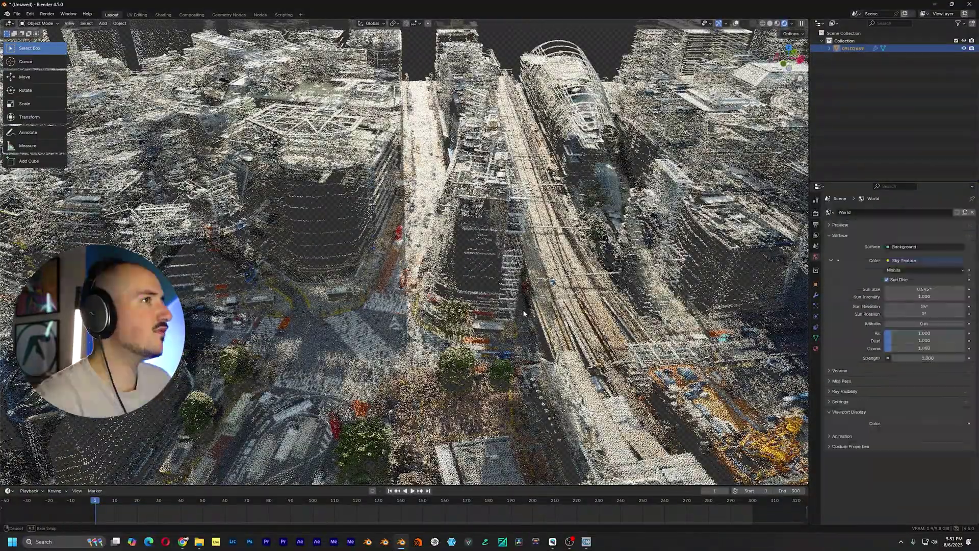
Lower the sky texture's Sun Elevation to about 5.9° and raise its Ozone to about 5.8.
middle_click_drag(525, 317, 723, 308)
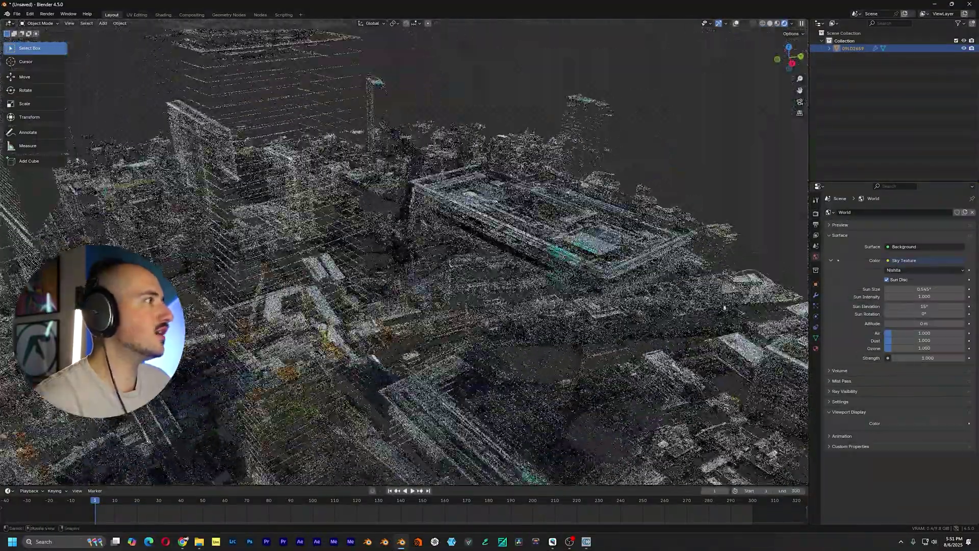
left_click_drag(926, 307, 897, 307)
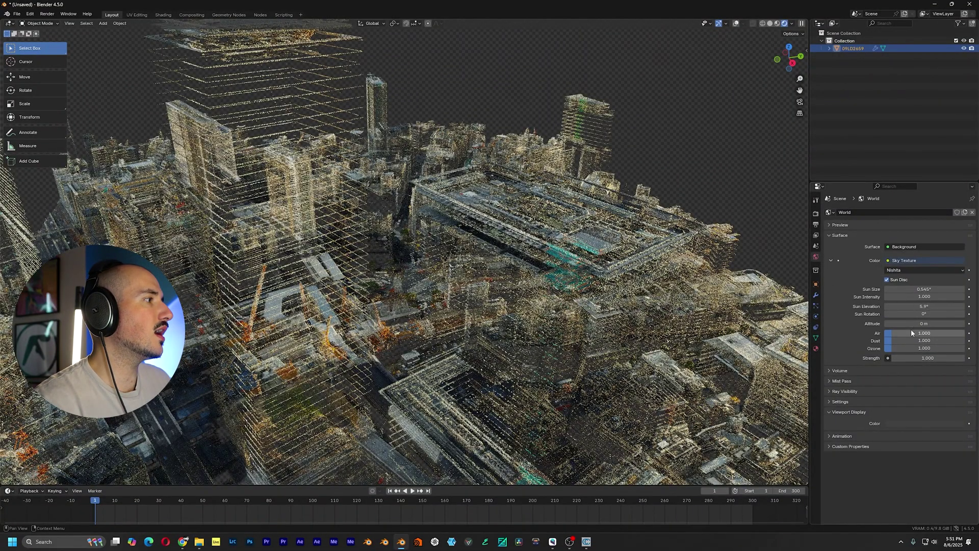
left_click_drag(905, 348, 931, 349)
Add a cube for fog around the city and set its Principled Volume Density to 0.001.
middle_click_drag(615, 271, 498, 281)
key("shift+a")
mouse_move(480, 288)
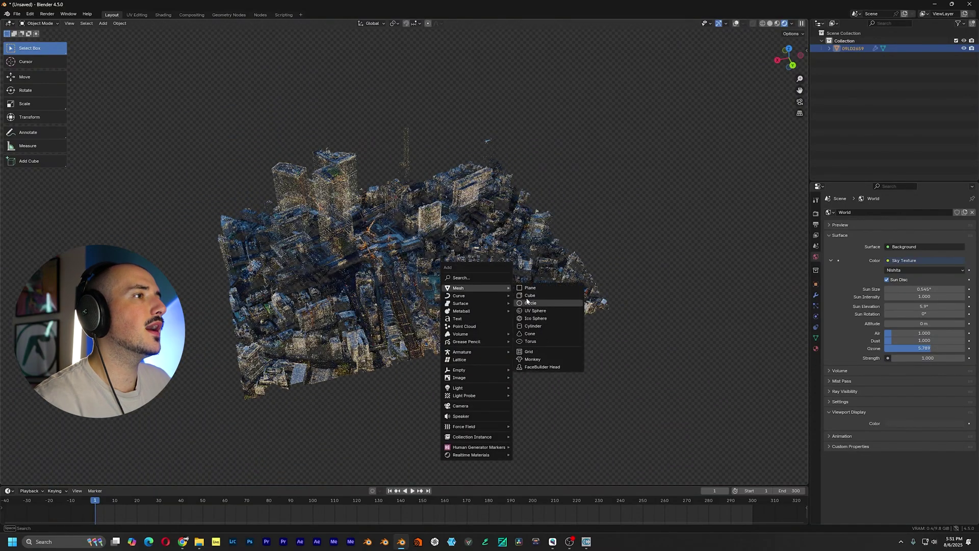
left_click(528, 296)
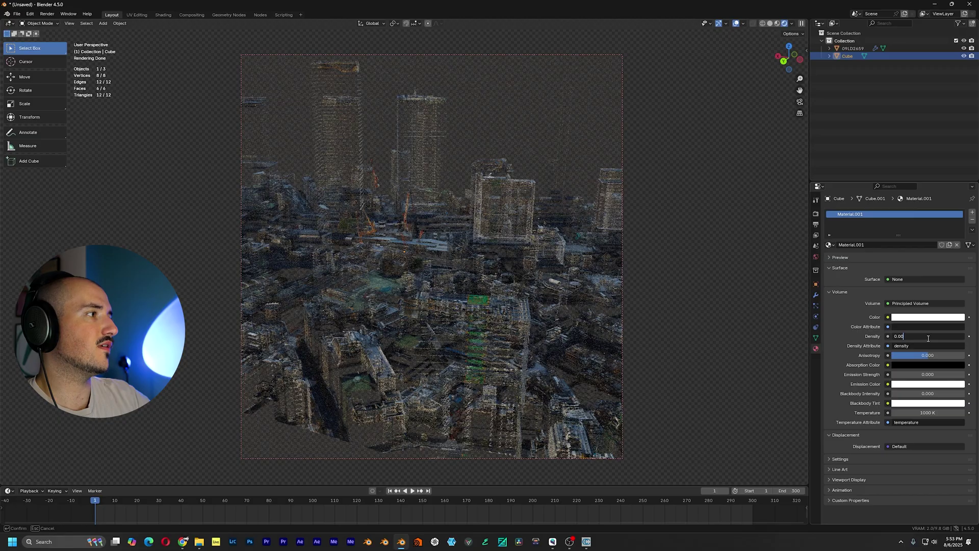
type("1")
key("Return")
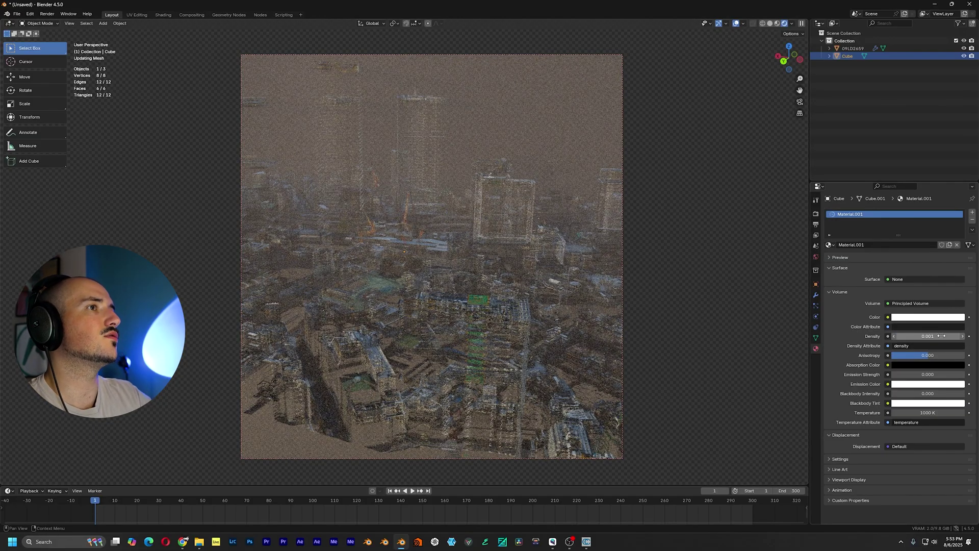
Hide the fog cube in the viewport and add a camera raised above the city.
key("shift+grave")
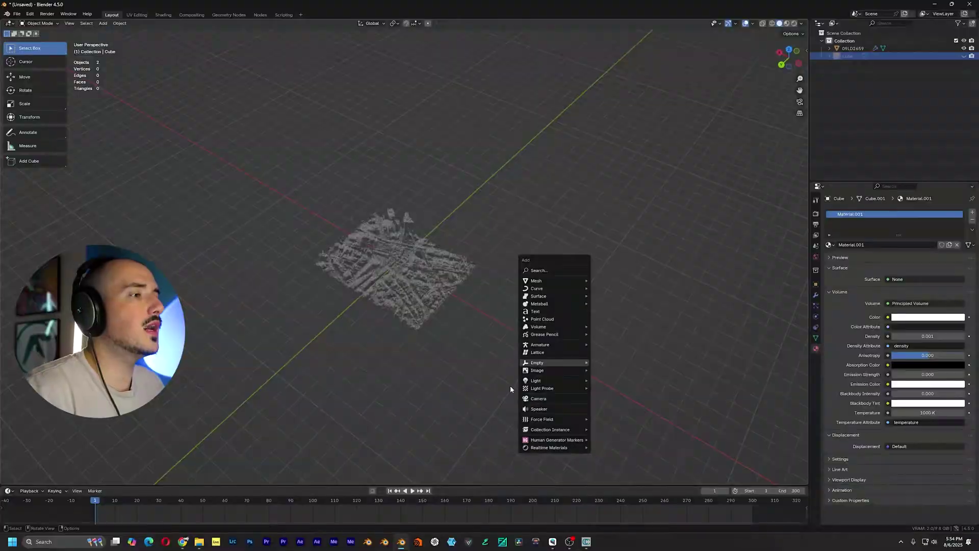
left_click(543, 398)
key("KP_Divide")
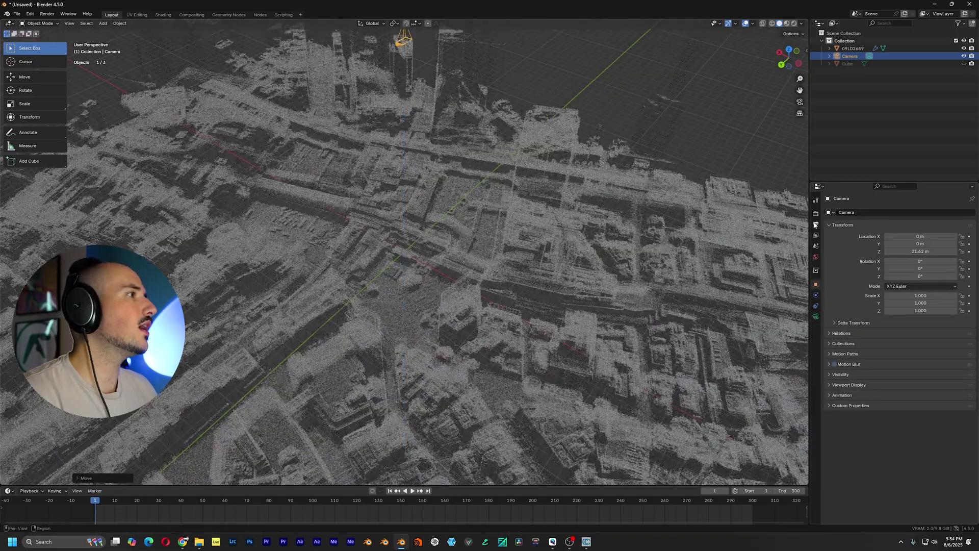
Set the output resolution to 1920 × 1080 px and look through the camera.
left_click(815, 225)
double_click(937, 222)
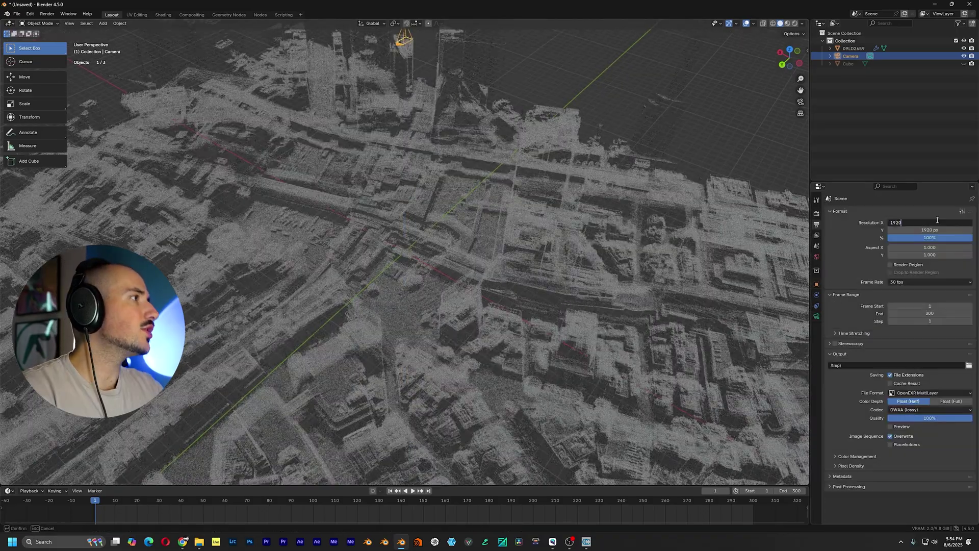
key("KP_0")
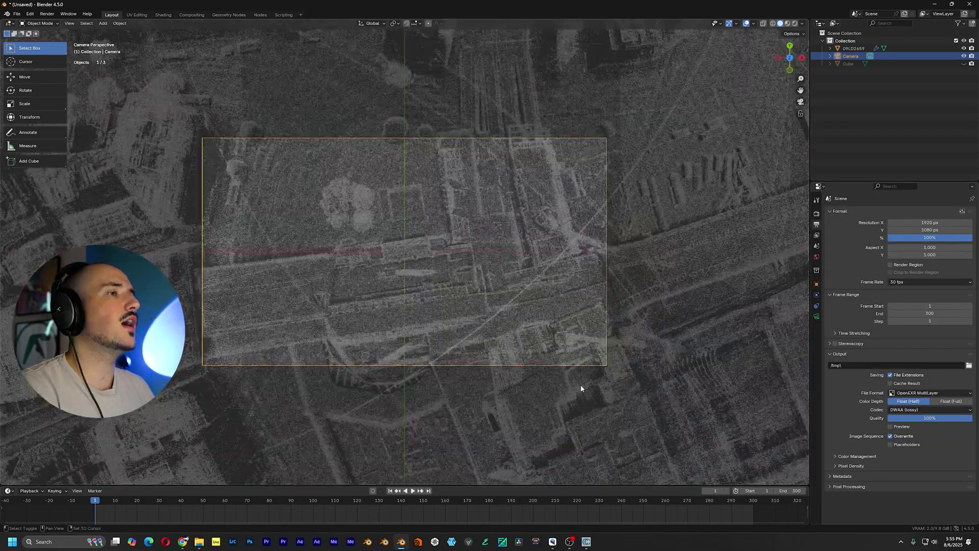
Animate the camera over the city by flying it to a start view keyed at frame 1 and an end view at frame 300.
key("shift+grave")
key("s")
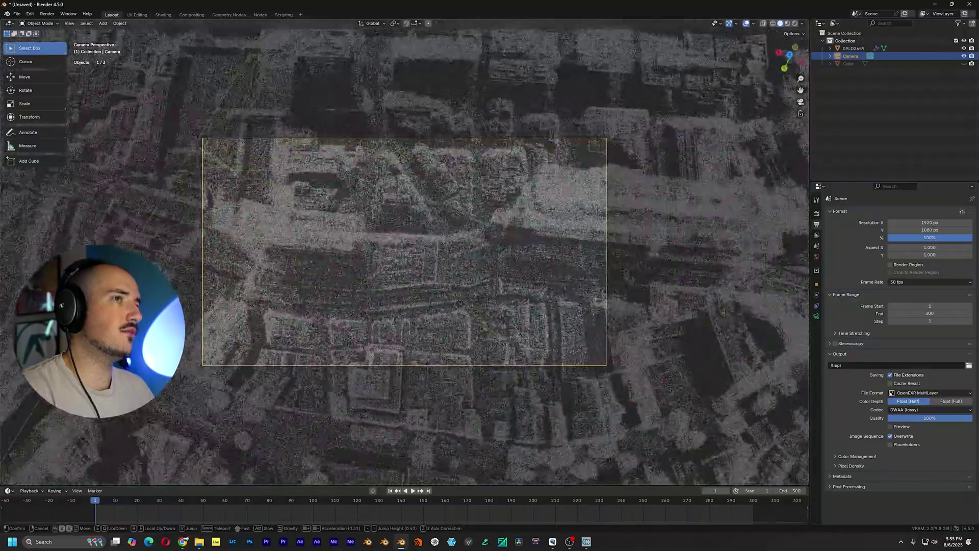
left_click(574, 401)
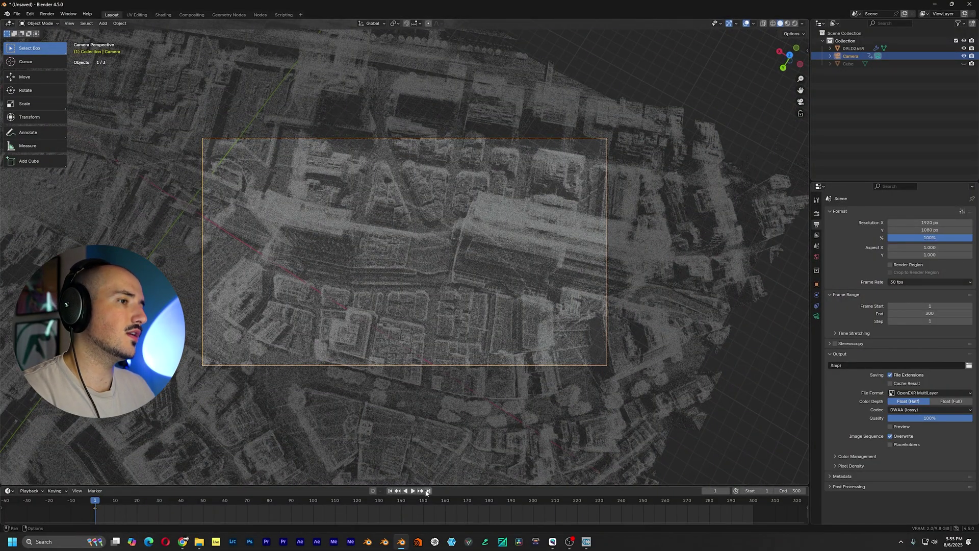
key("shift+grave")
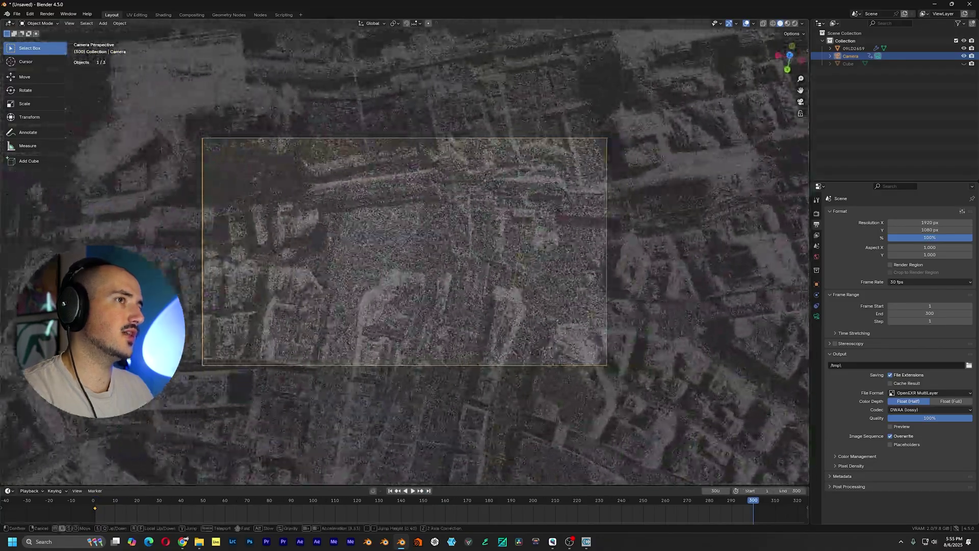
key("w")
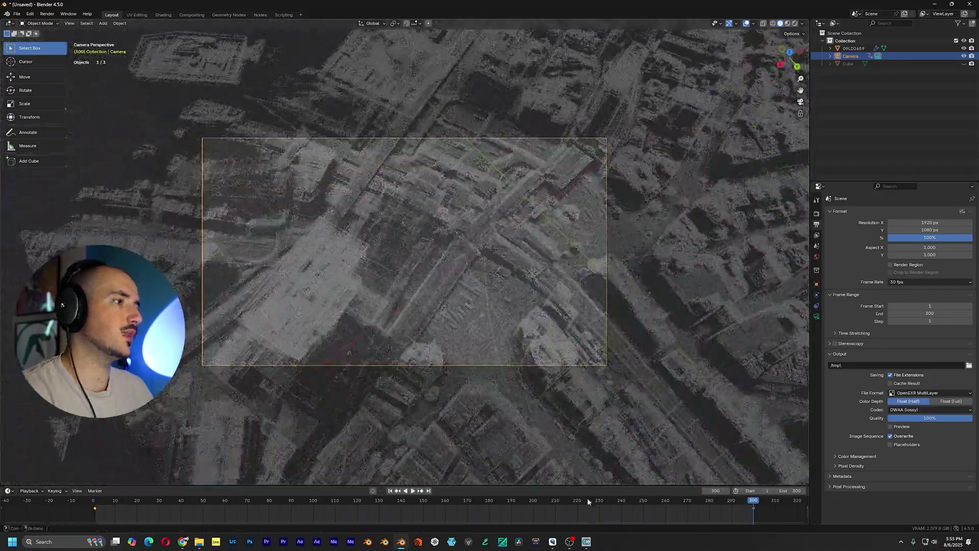
Change the interpolation of the camera keyframes and play the animation in the rendered camera view.
key("t")
left_click(469, 485)
key("space")
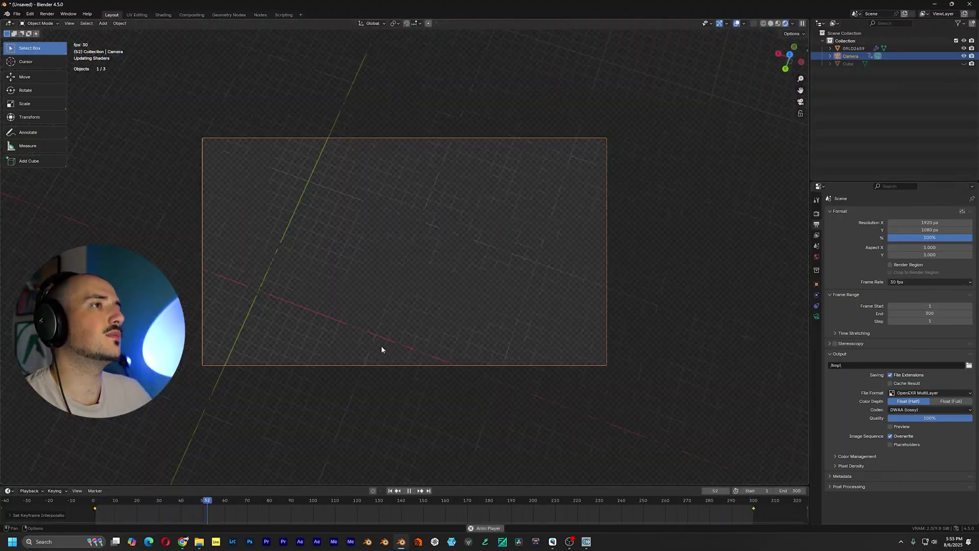
scroll(381, 345, "up", 4)
scroll(415, 305, "down", 2)
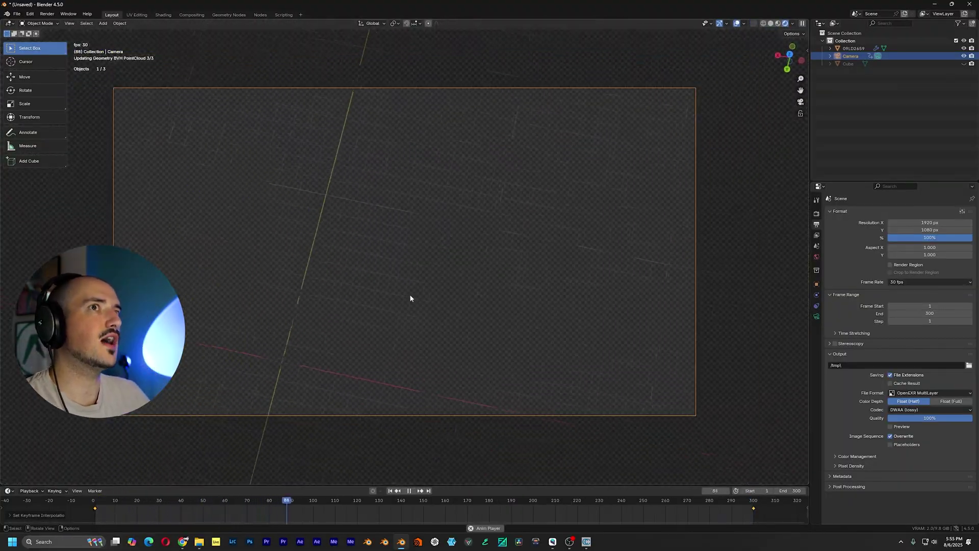